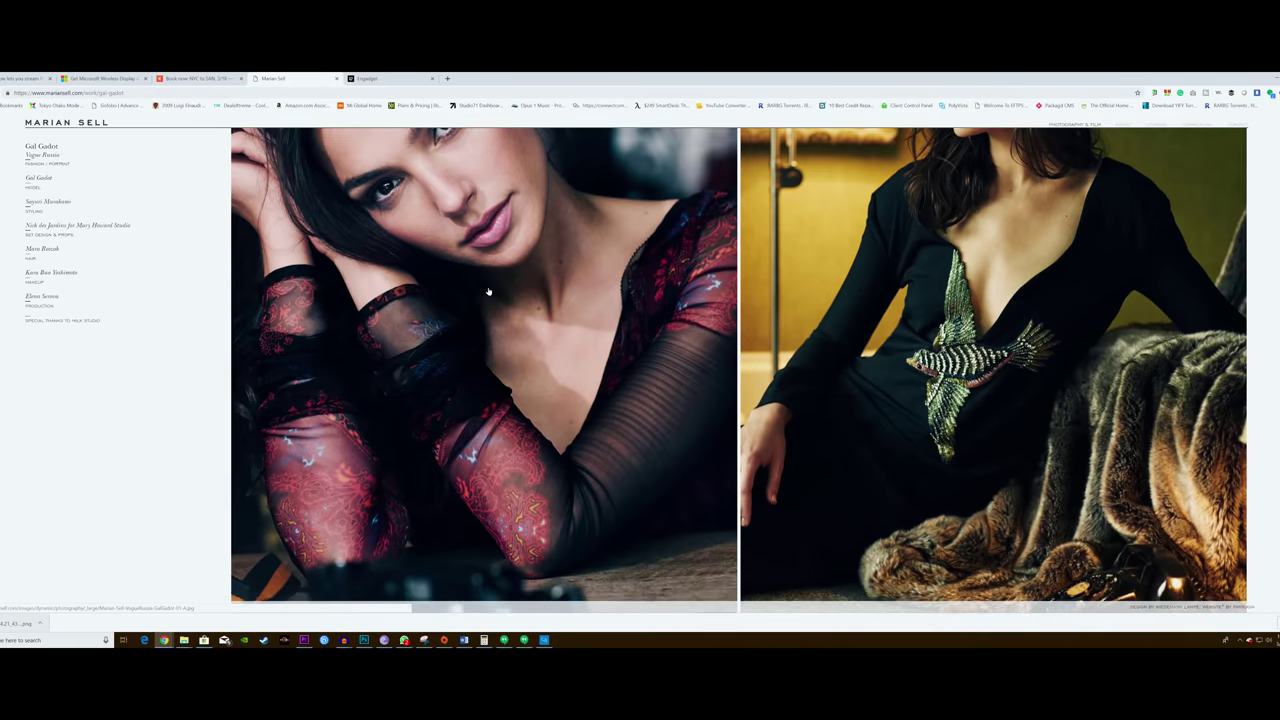
# Browse the Gal Gadot photo series down to the related works and open the portrait of the woman with long dark hair
pyautogui.scroll(-10, 488, 290)
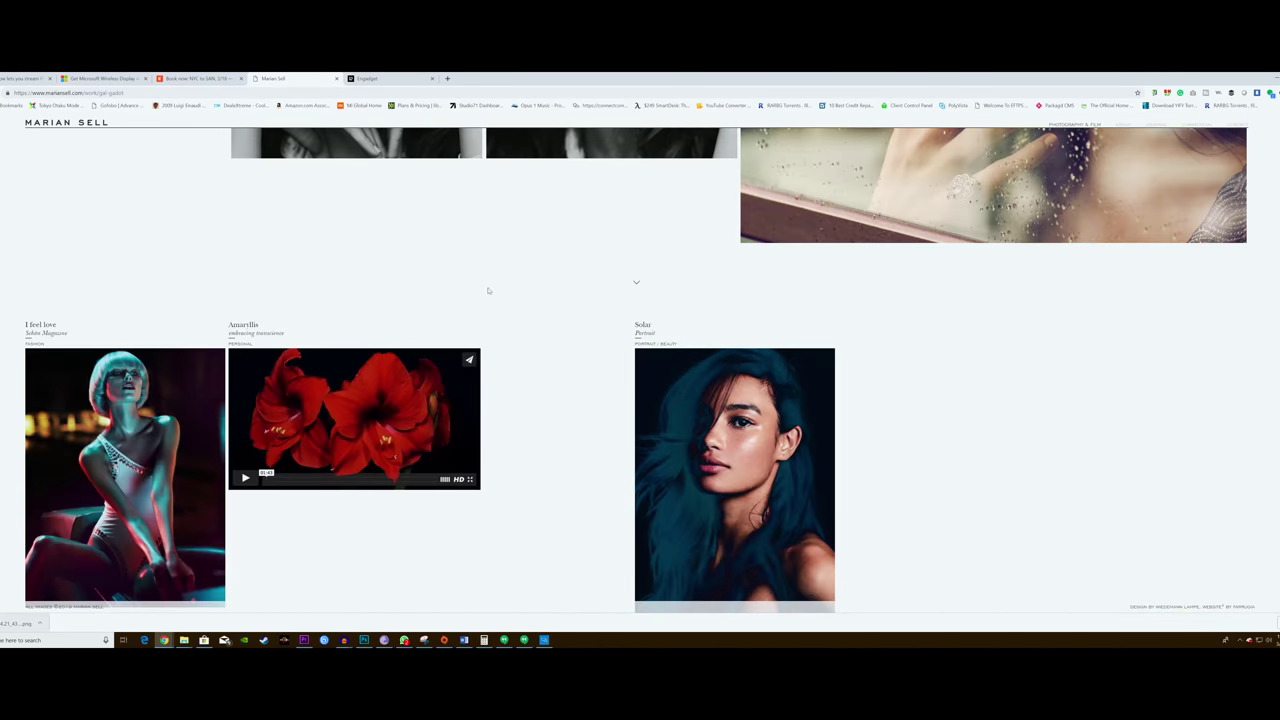
pyautogui.click(766, 372)
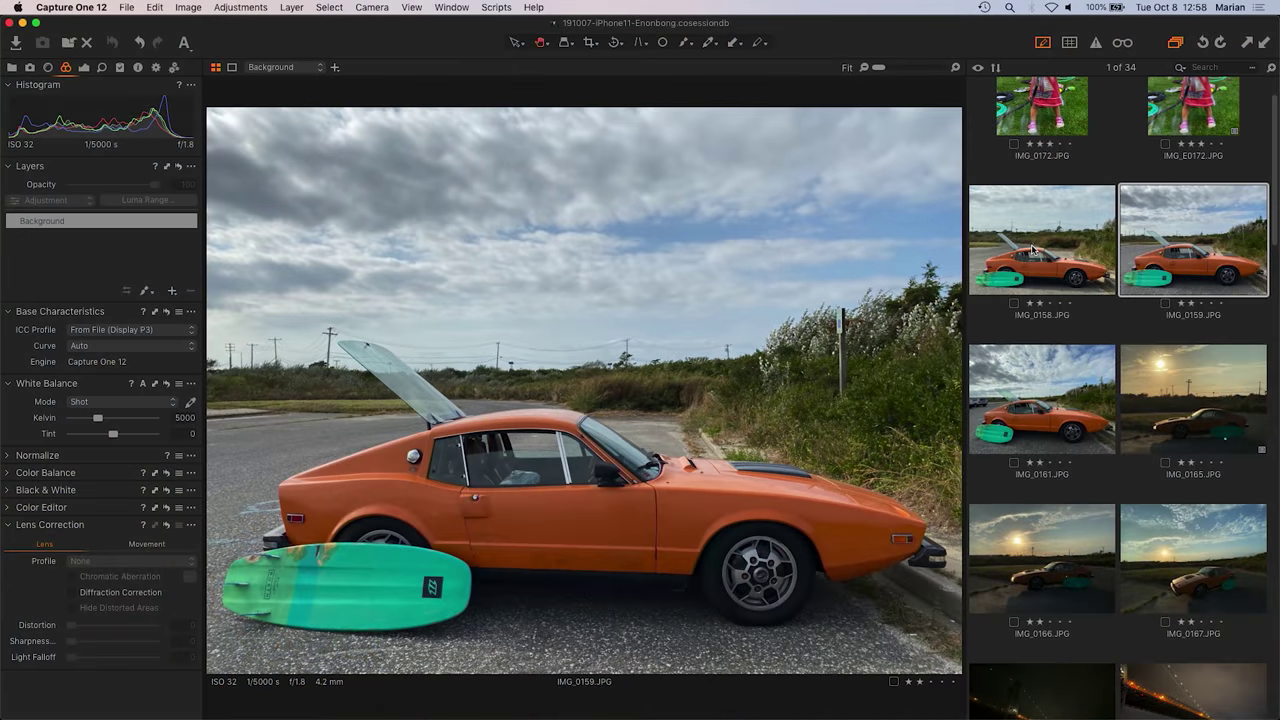
# Compare the full-frame orange car shots IMG_0161, IMG_0159 and IMG_0158, ending on IMG_0159
pyautogui.press('Right')
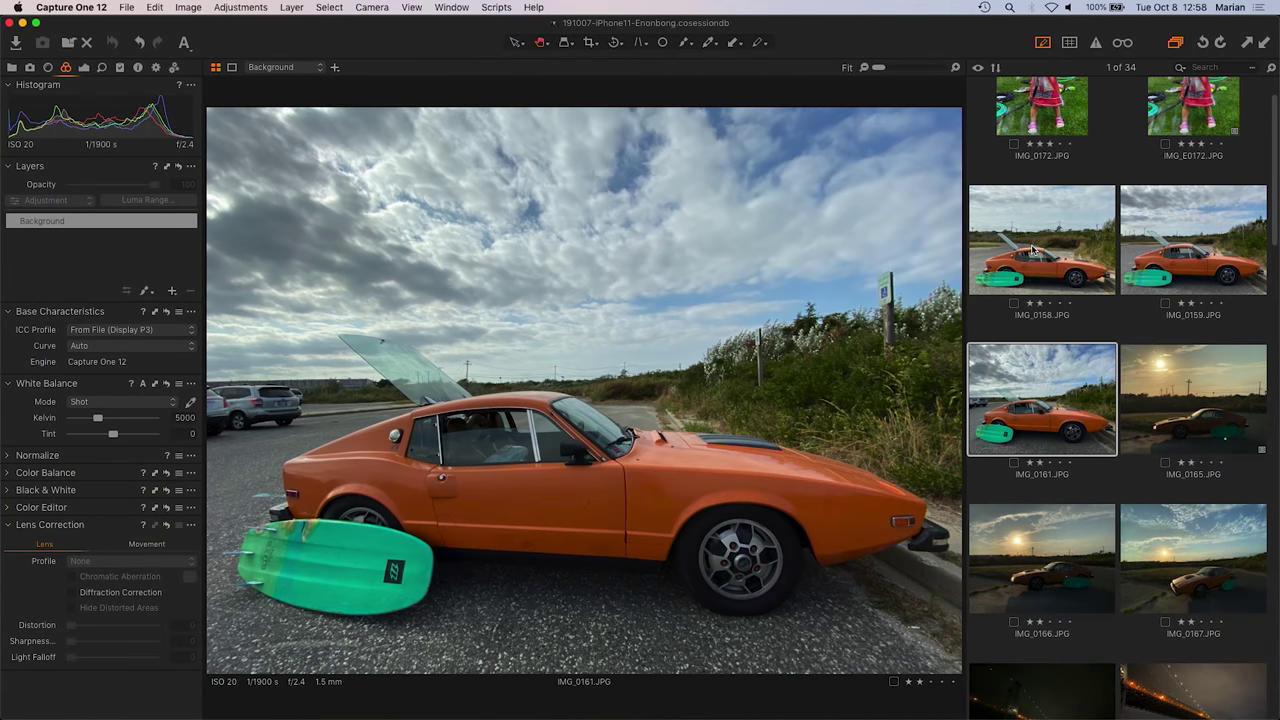
pyautogui.press('Left')
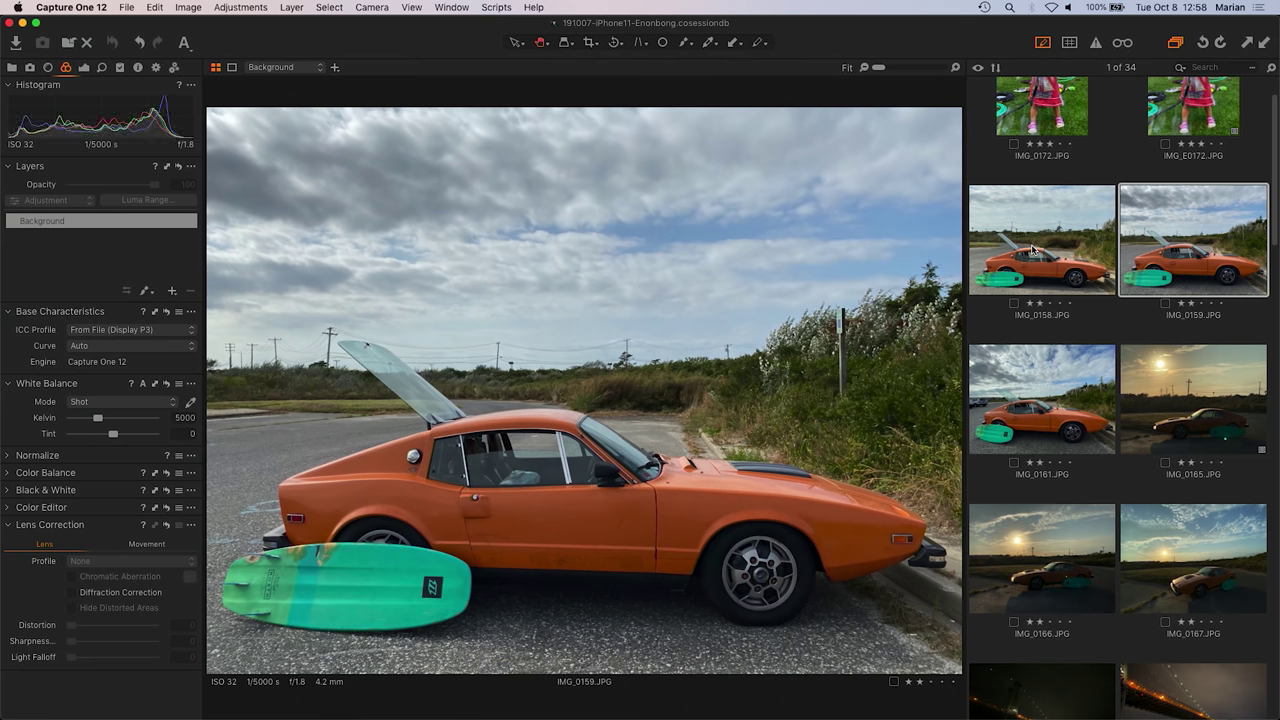
pyautogui.press('Left')
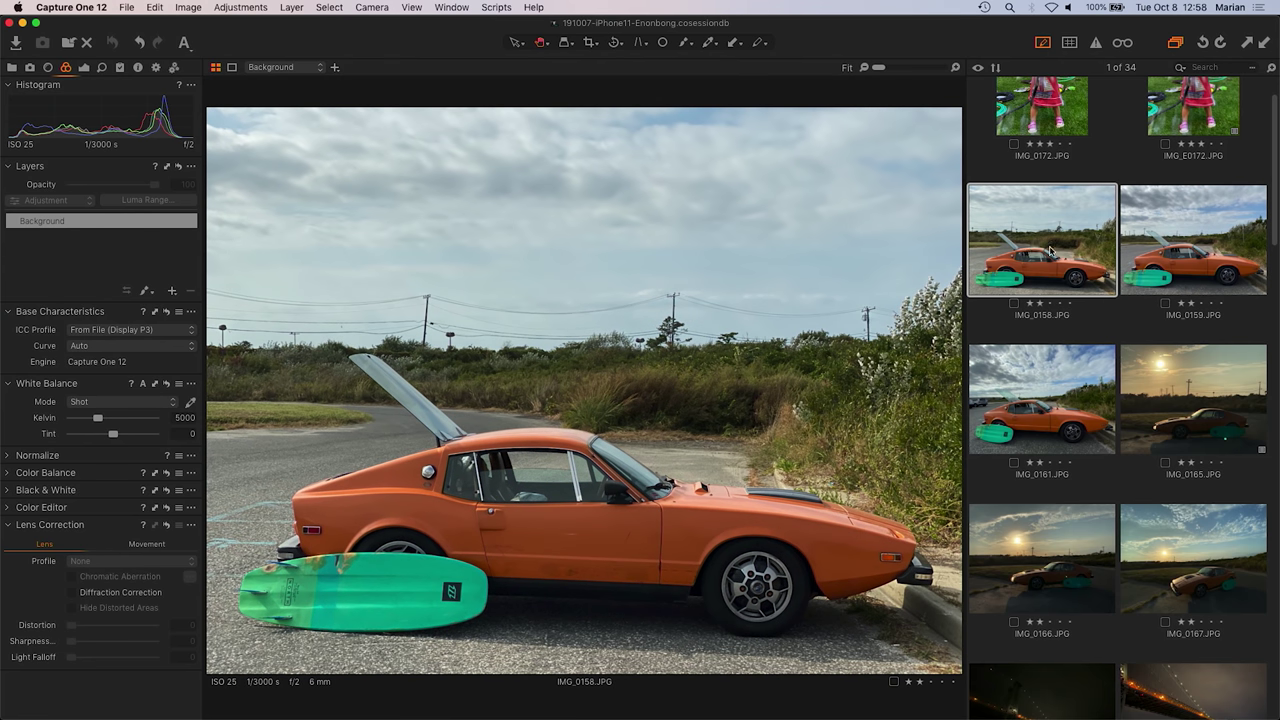
pyautogui.press('Right')
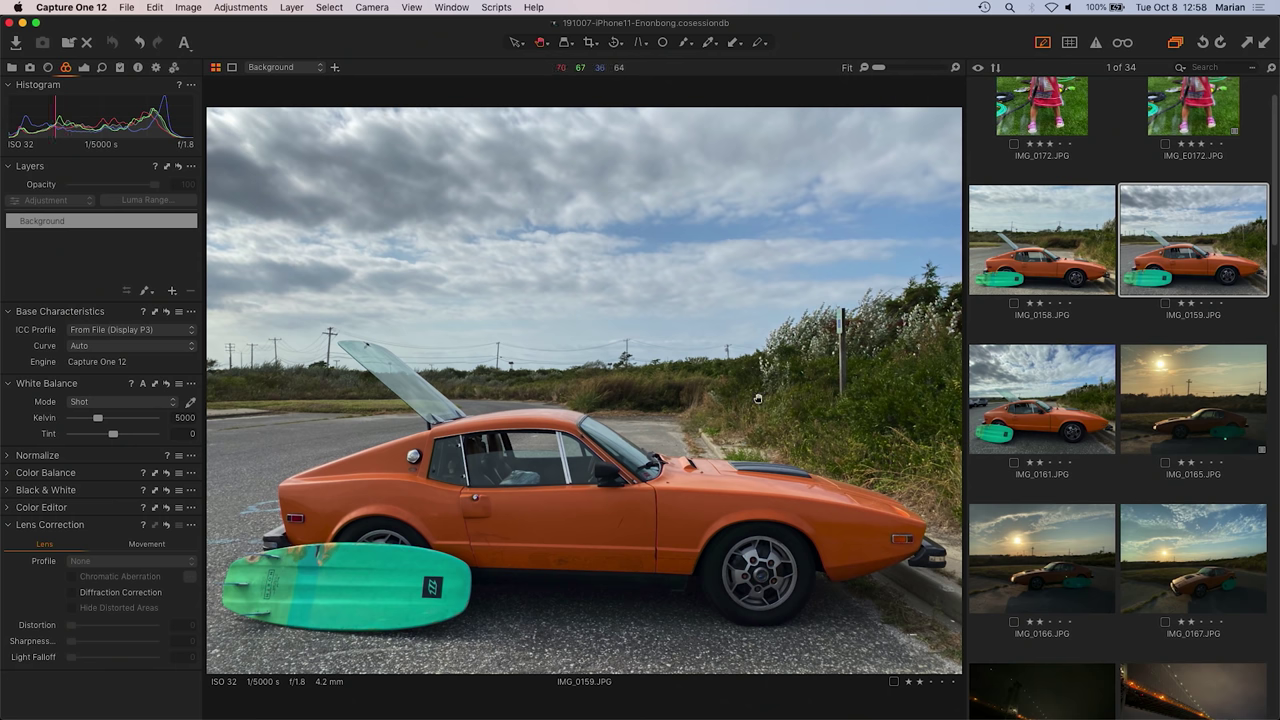
# Inspect IMG_0159 at 100%, from the car's windshield and hood to the green board and rear bumper
pyautogui.moveTo(758, 399); pyautogui.dragTo(620, 470)
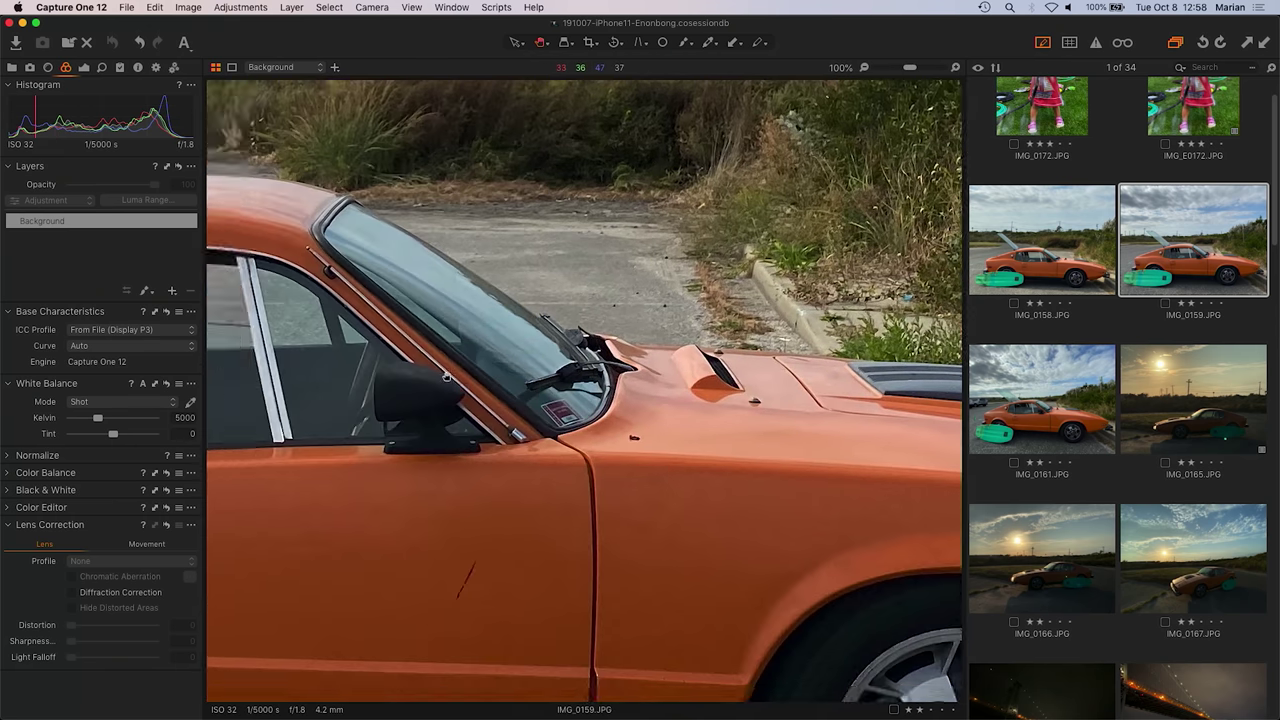
pyautogui.moveTo(447, 377); pyautogui.dragTo(864, 254)
pyautogui.moveTo(445, 506); pyautogui.dragTo(528, 256)
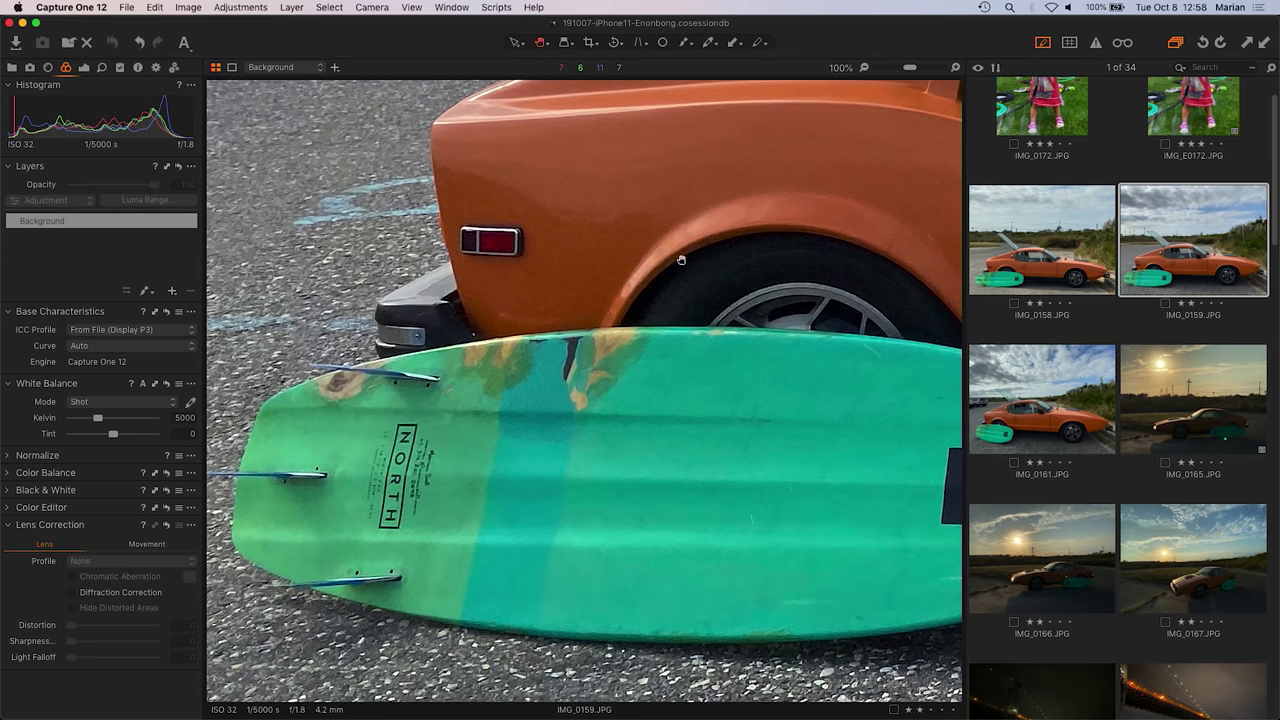
pyautogui.moveTo(680, 260); pyautogui.dragTo(725, 216)
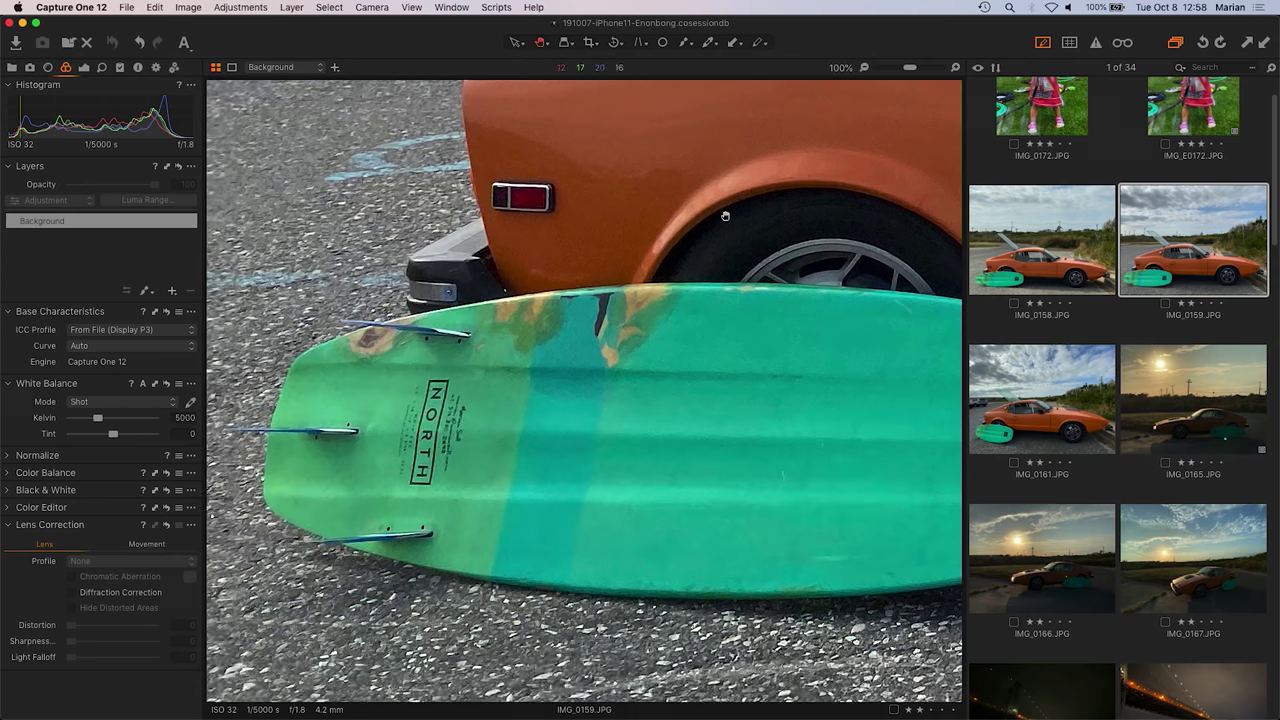
# Inspect the green board and rear bumper in IMG_0158 at 100%, and return to the full-frame view
pyautogui.click(1038, 249)
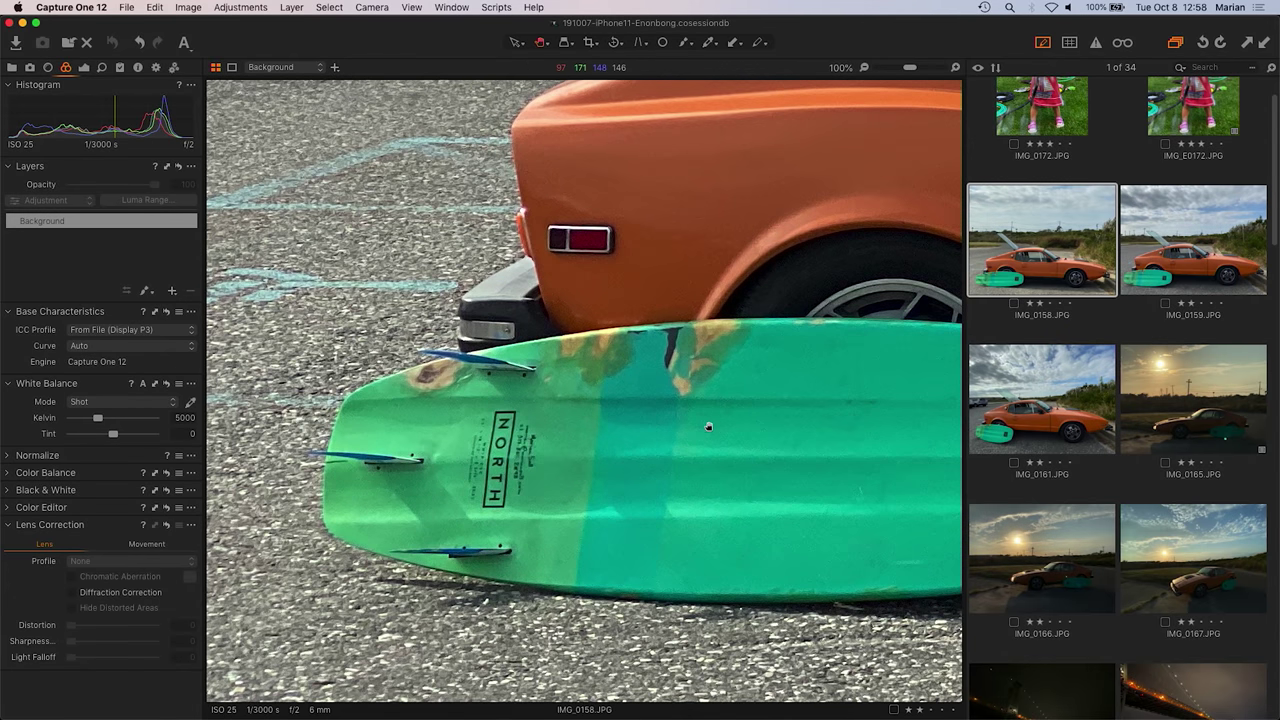
pyautogui.moveTo(708, 427); pyautogui.dragTo(634, 443)
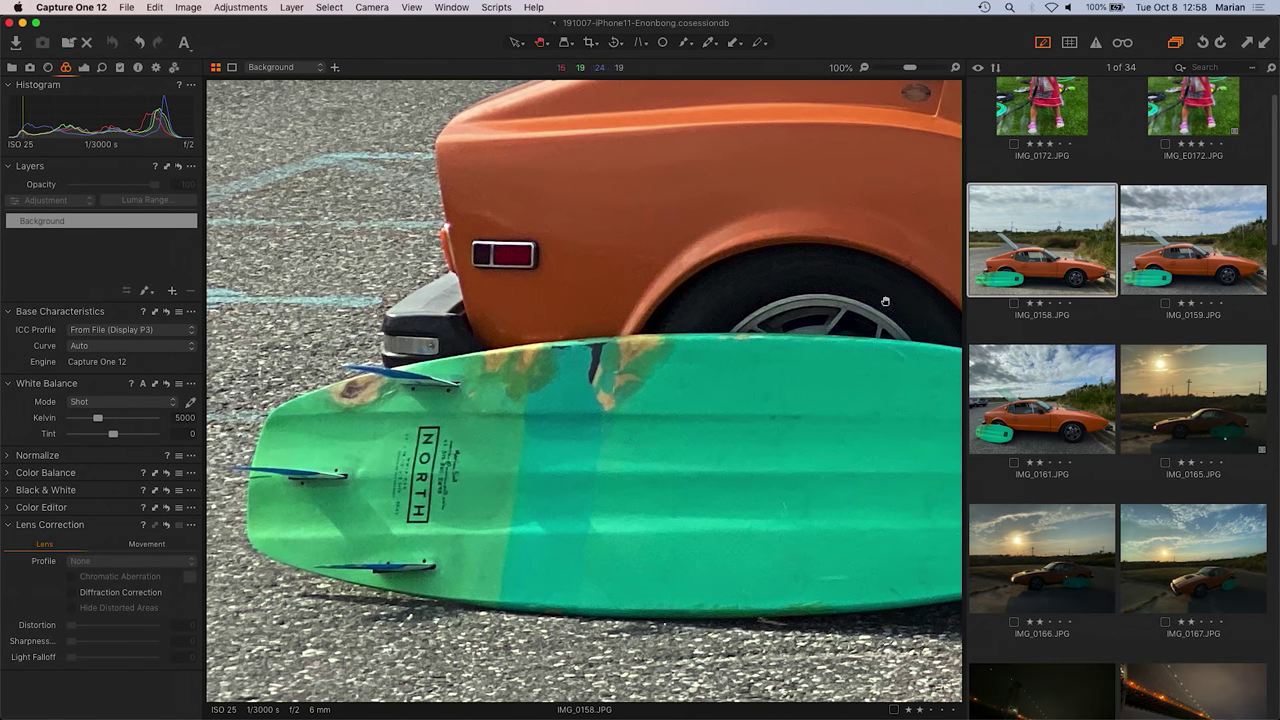
pyautogui.doubleClick(686, 414)
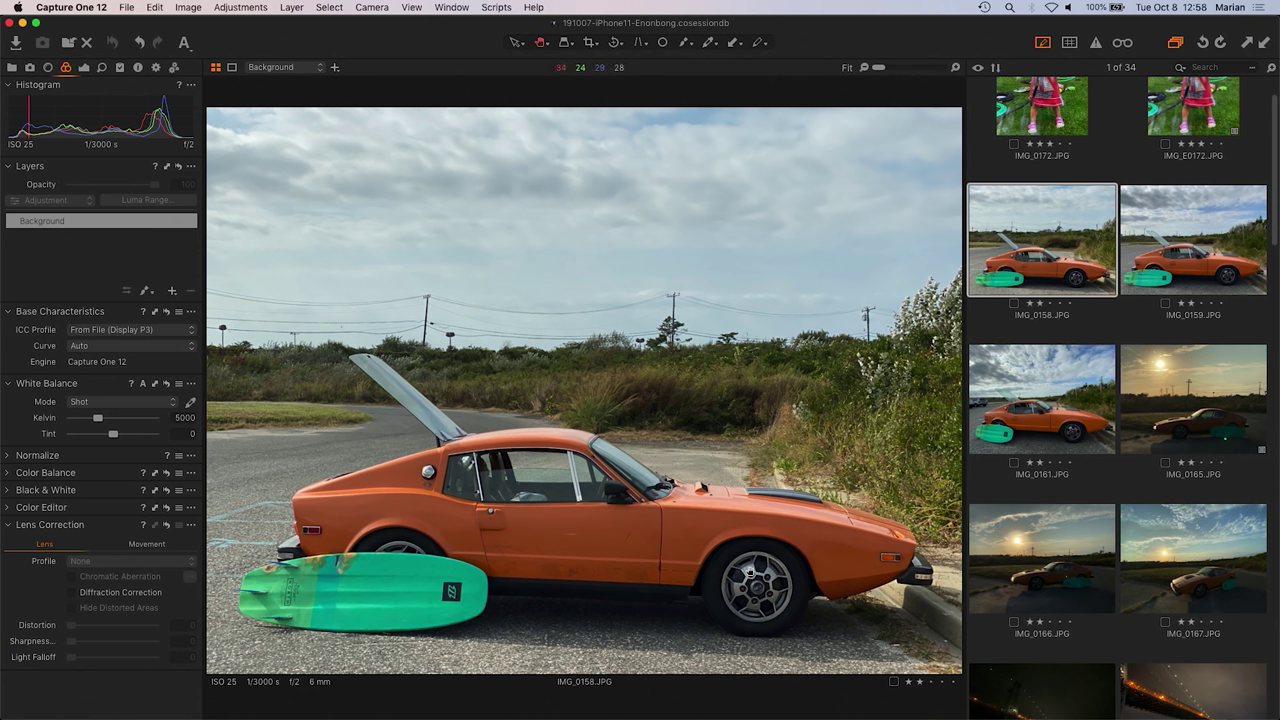
# Inspect IMG_0161 at 100% from the green board to the car's hood and front wheel, and return to the full frame
pyautogui.click(1054, 182)
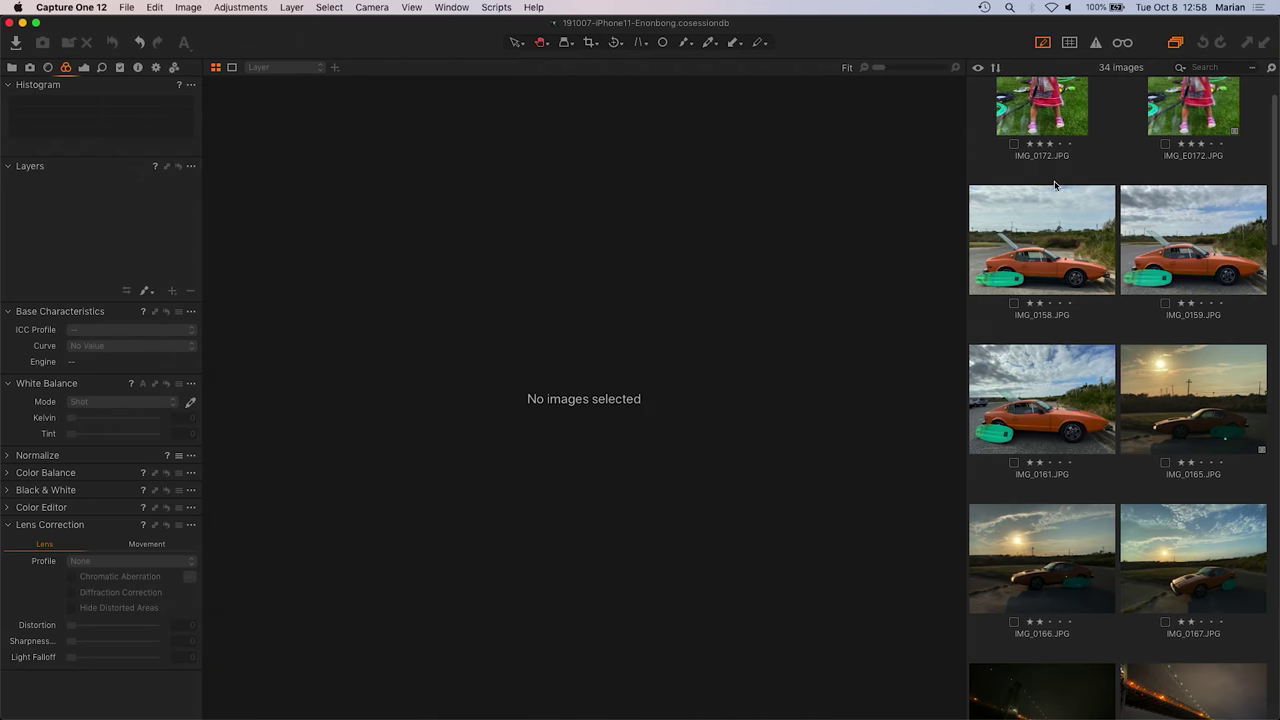
pyautogui.click(1040, 400)
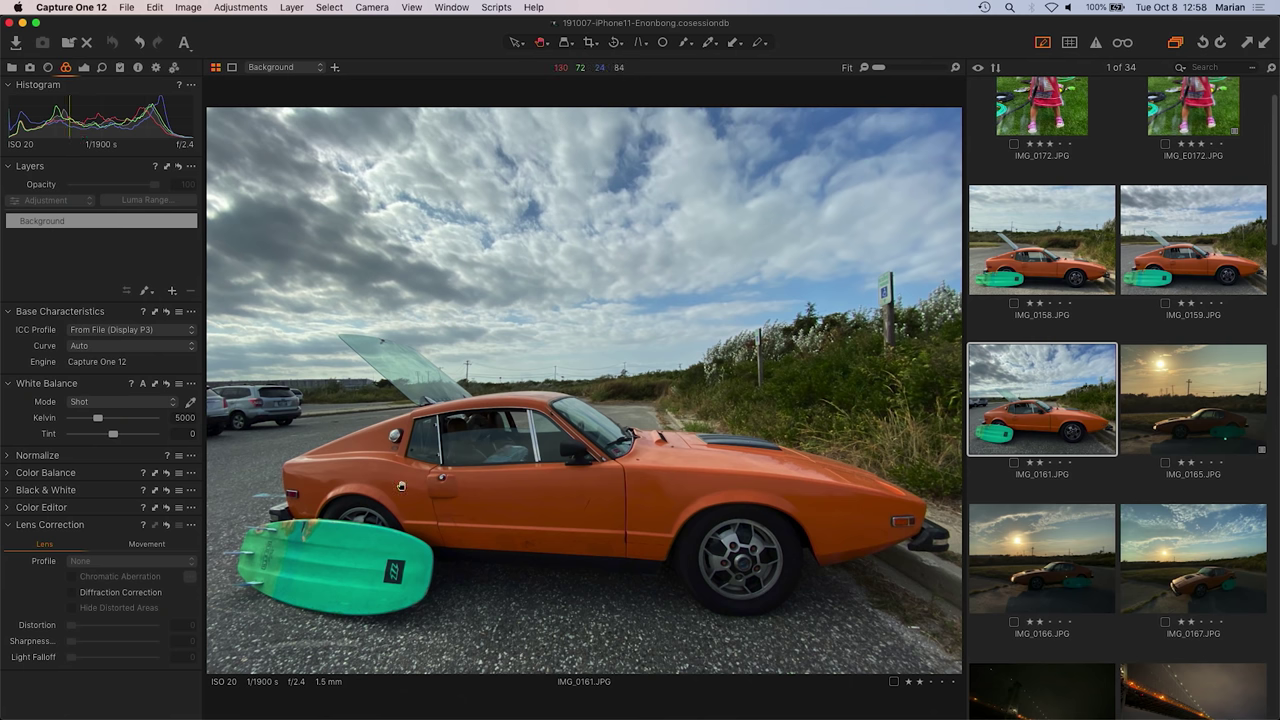
pyautogui.click(400, 486)
pyautogui.moveTo(816, 416); pyautogui.dragTo(1148, 182)
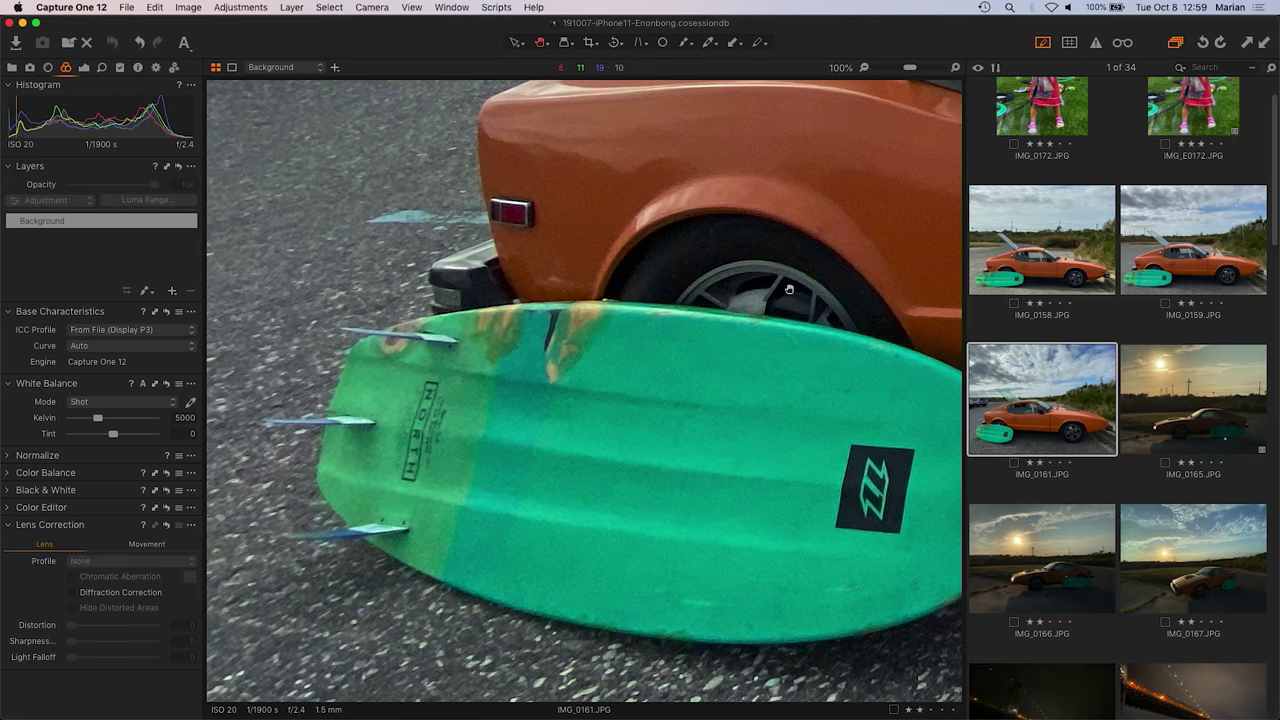
pyautogui.moveTo(789, 289); pyautogui.dragTo(383, 408)
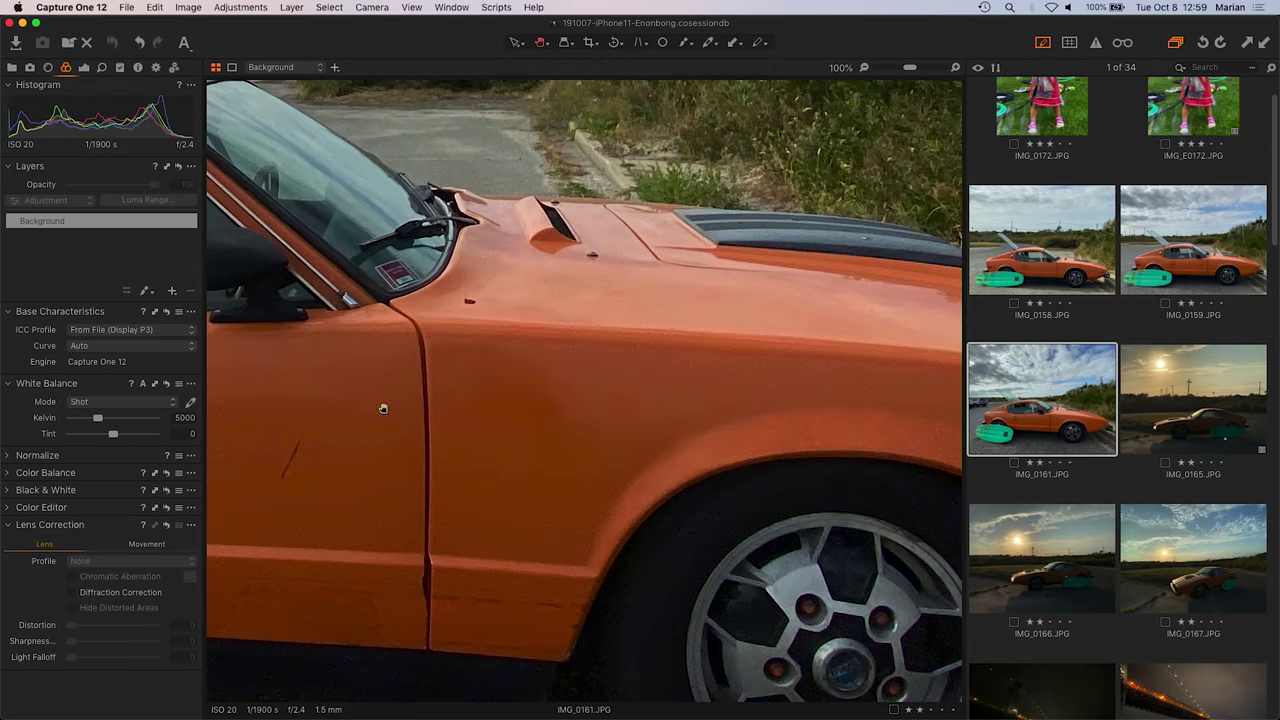
pyautogui.doubleClick(592, 357)
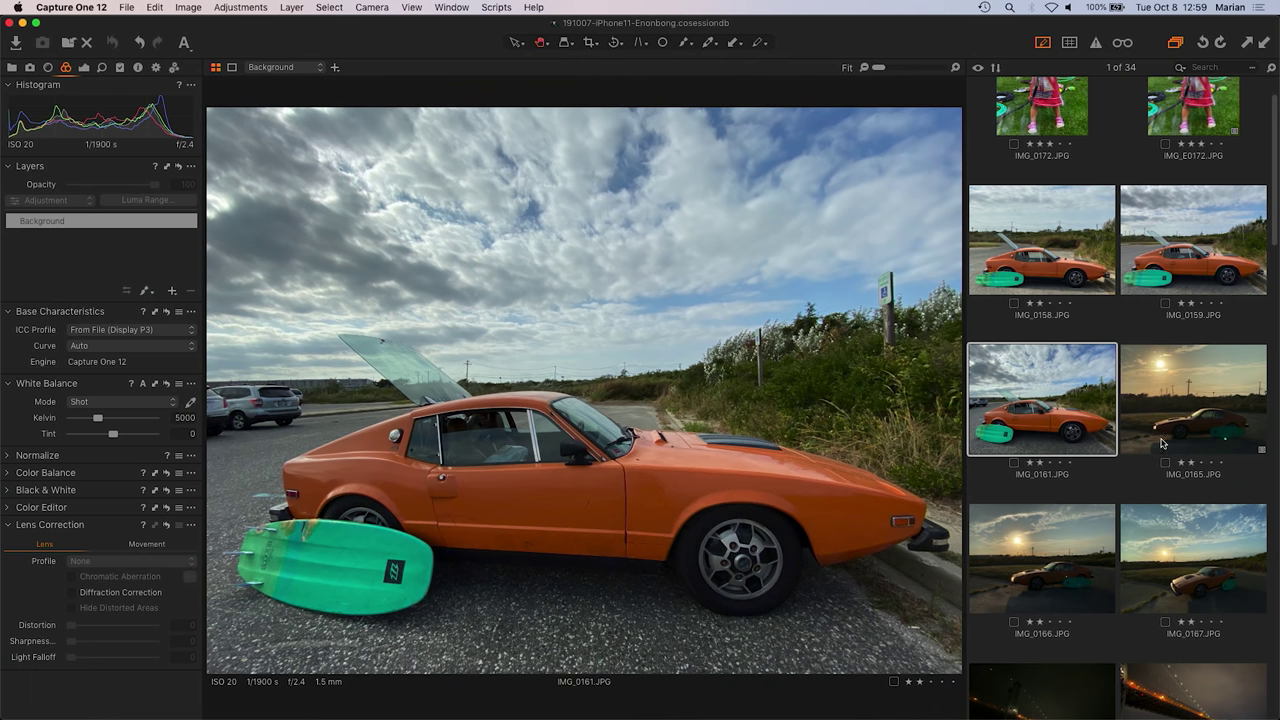
# Compare the green board's fins and NORTH lettering at 100% in IMG_0159, IMG_0158 and IMG_0161, and return to the full frame
pyautogui.click(1199, 257)
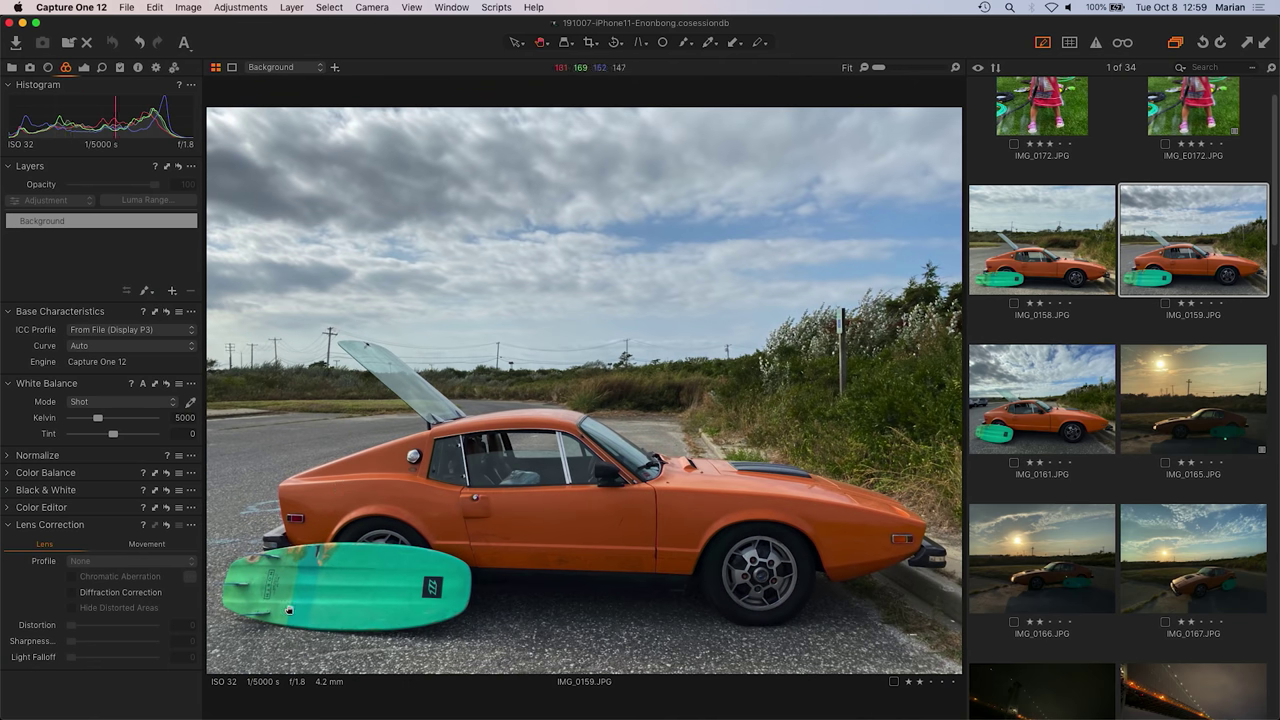
pyautogui.doubleClick(286, 612)
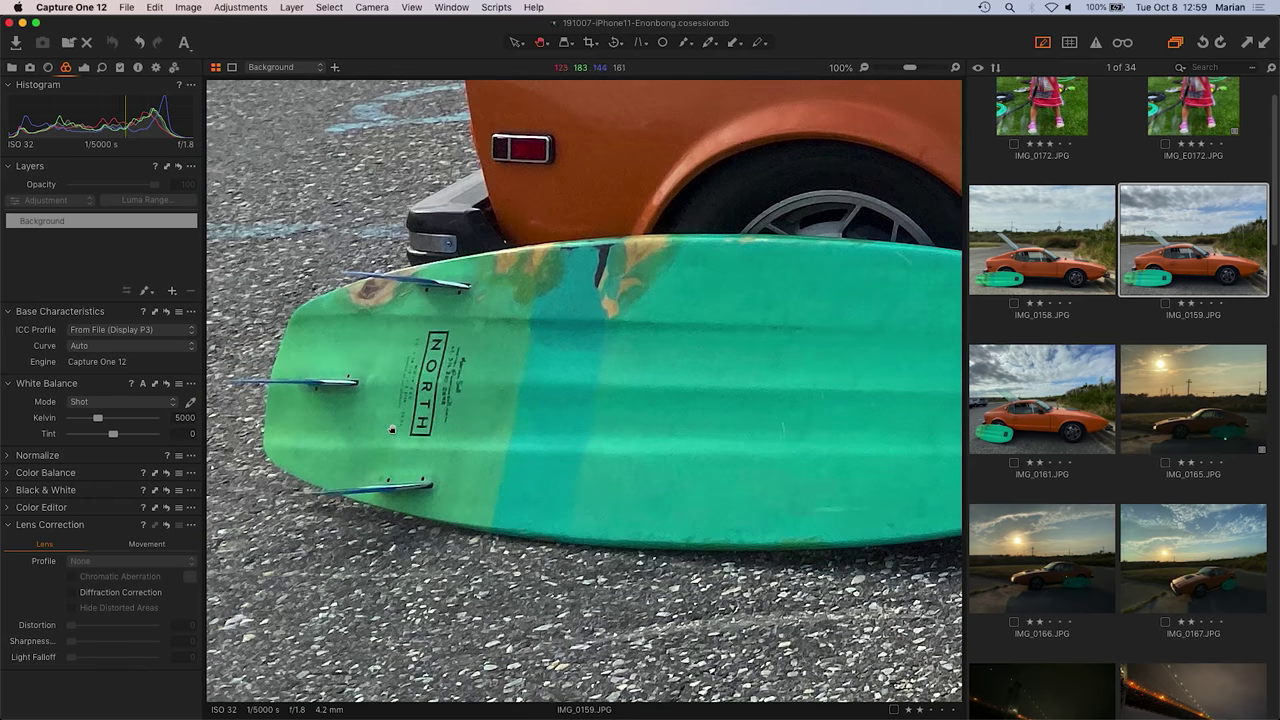
pyautogui.scroll(2, 392, 429)
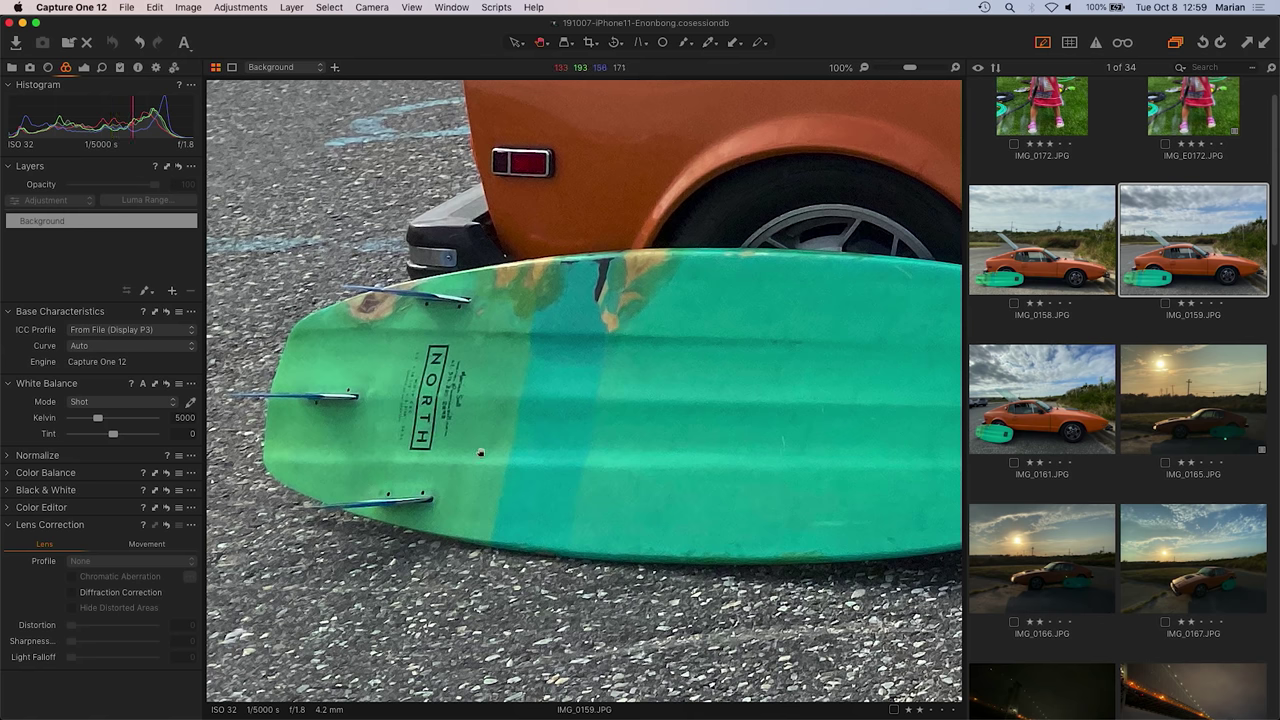
pyautogui.press('Left')
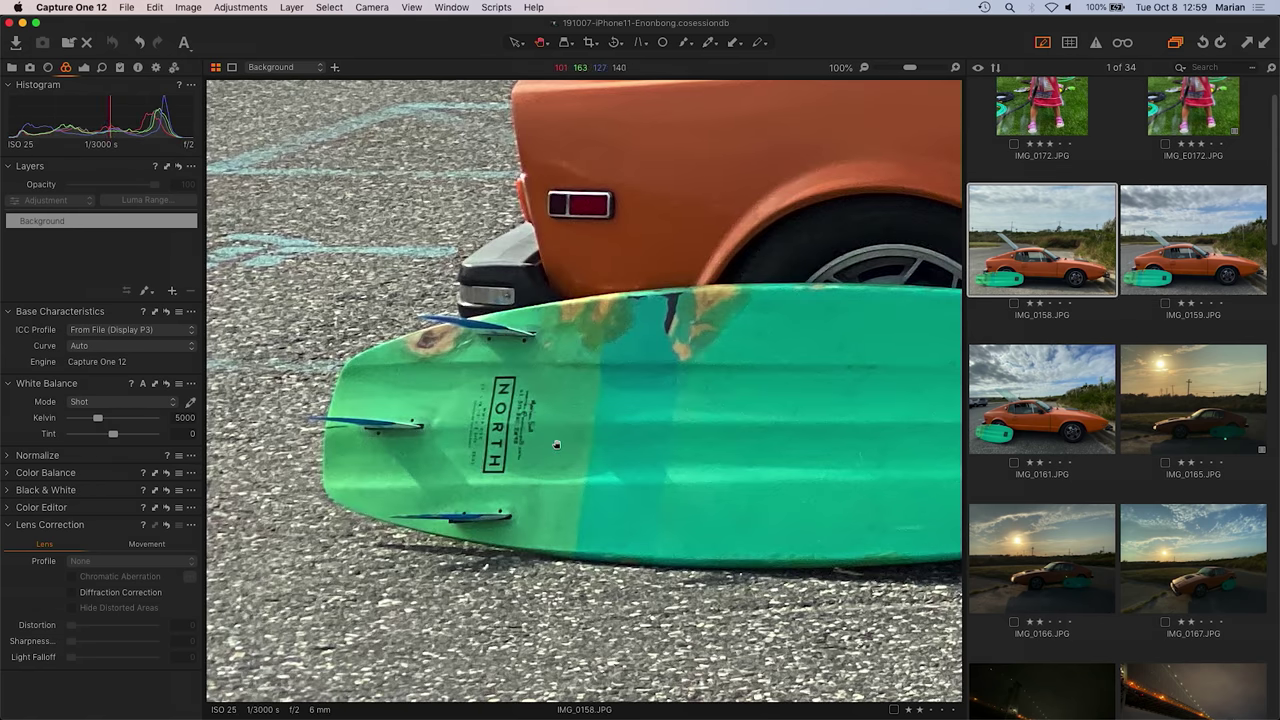
pyautogui.scroll(-2, 556, 444)
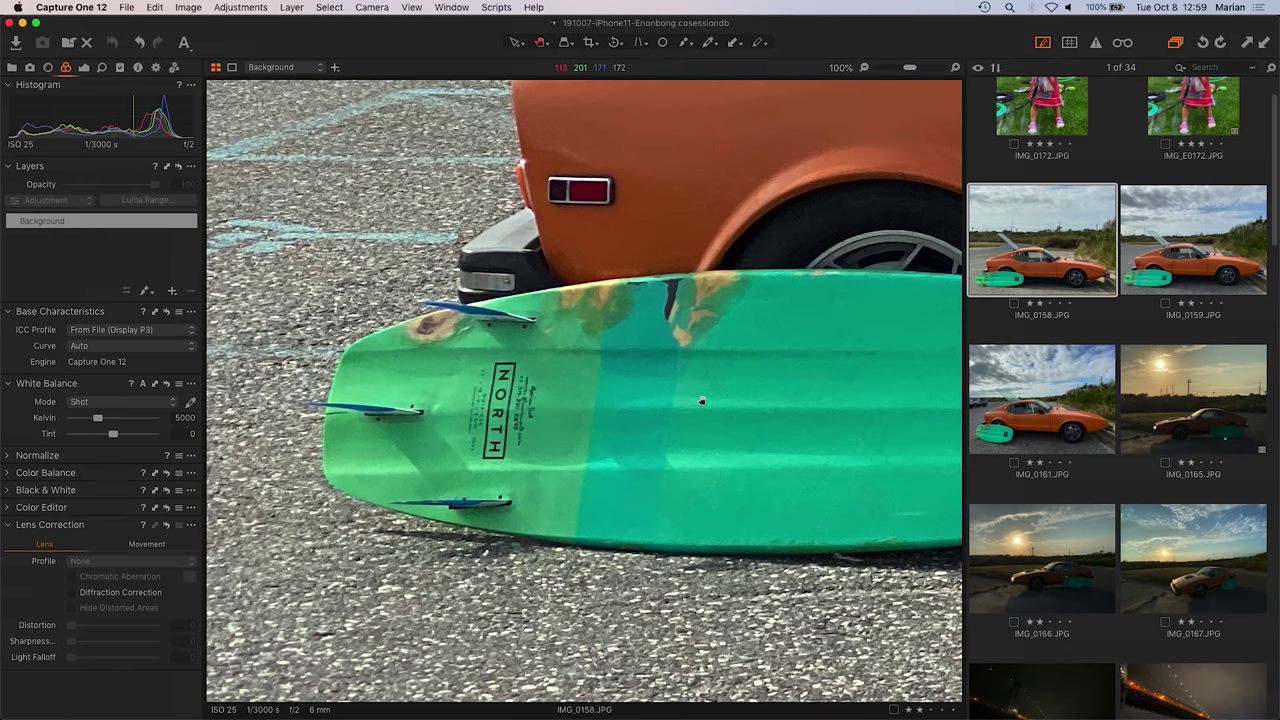
pyautogui.scroll(5, 700, 403)
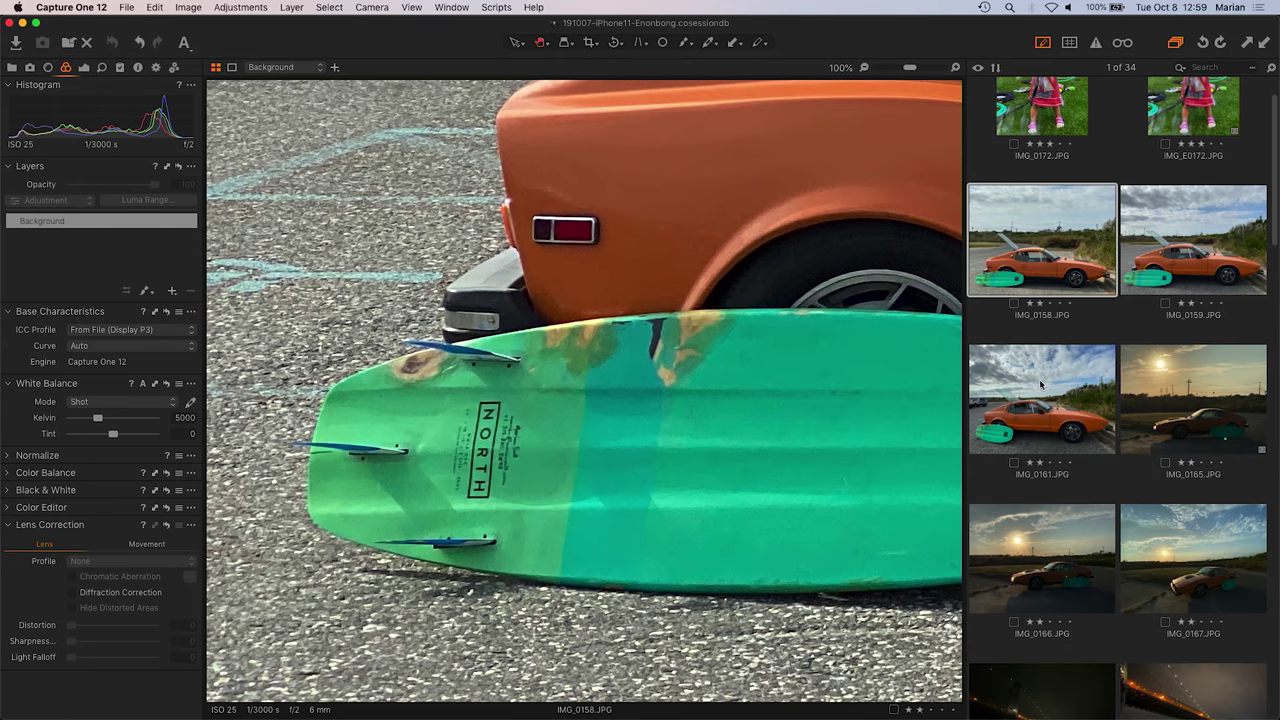
pyautogui.click(1039, 379)
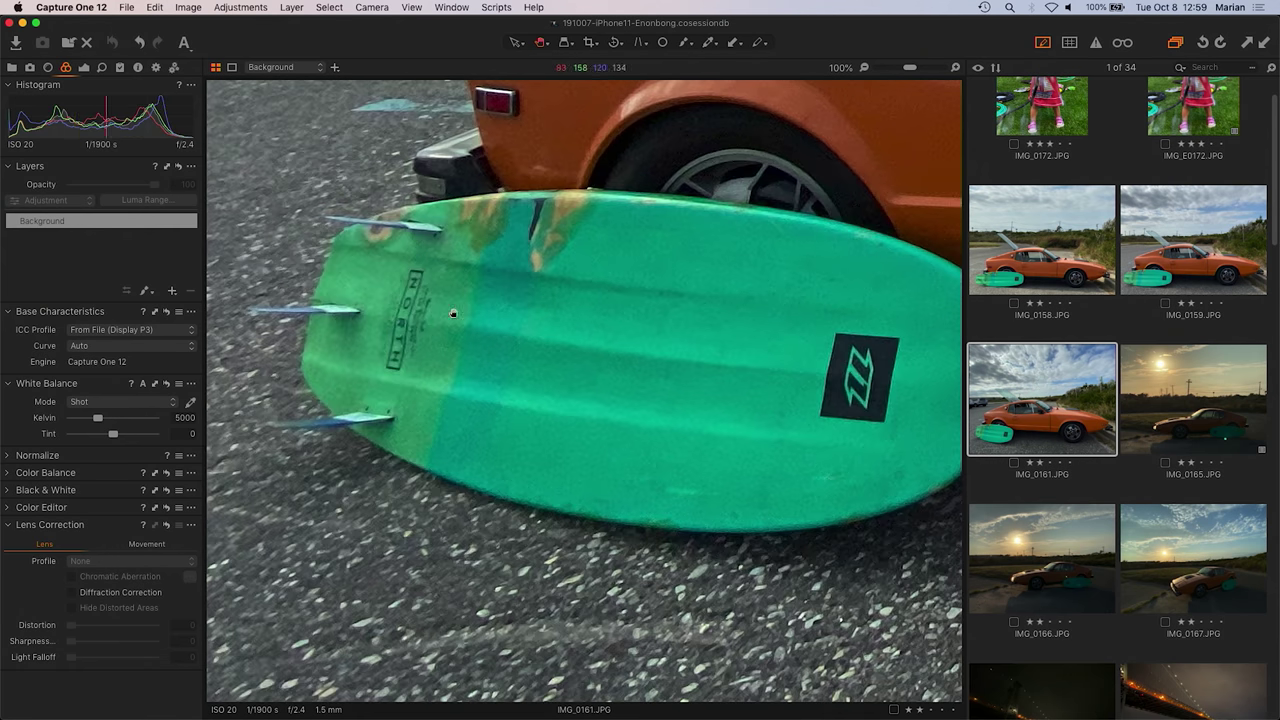
pyautogui.scroll(-4, 453, 314)
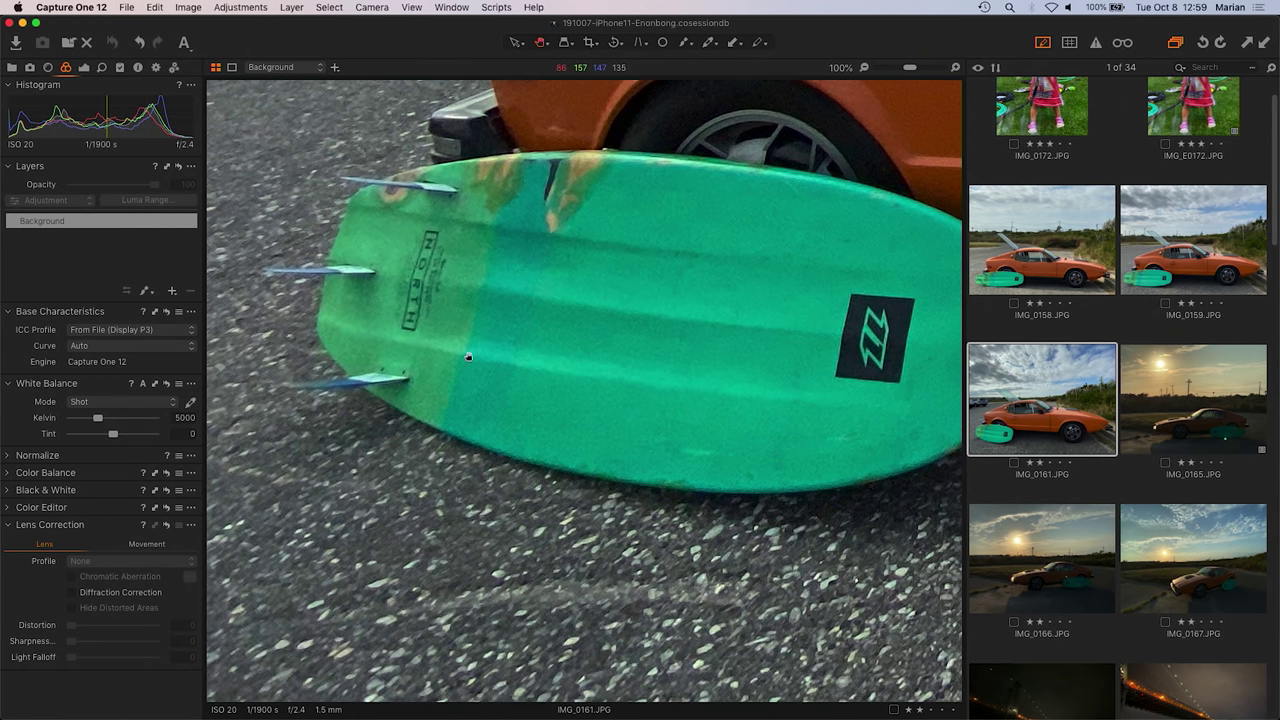
pyautogui.doubleClick(646, 317)
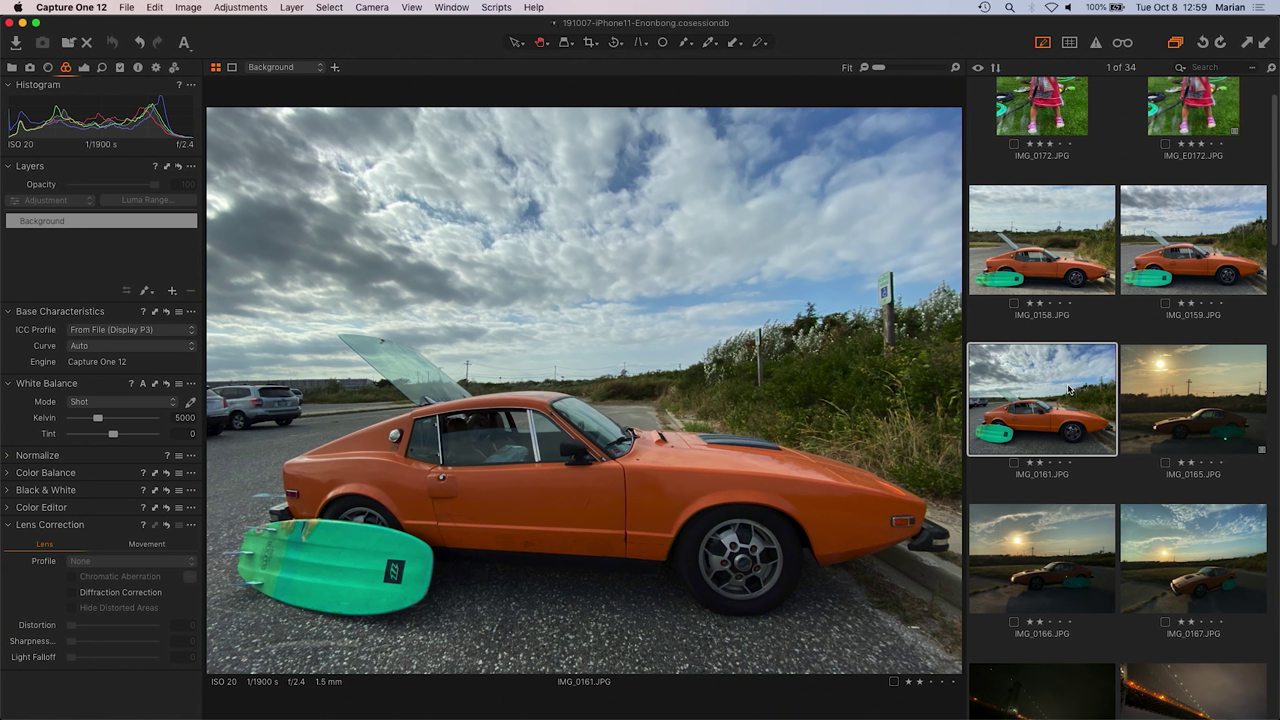
# Examine IMG_0159 at 100% across the car door, windshield, roadside bushes, sign post and hood
pyautogui.press('Left')
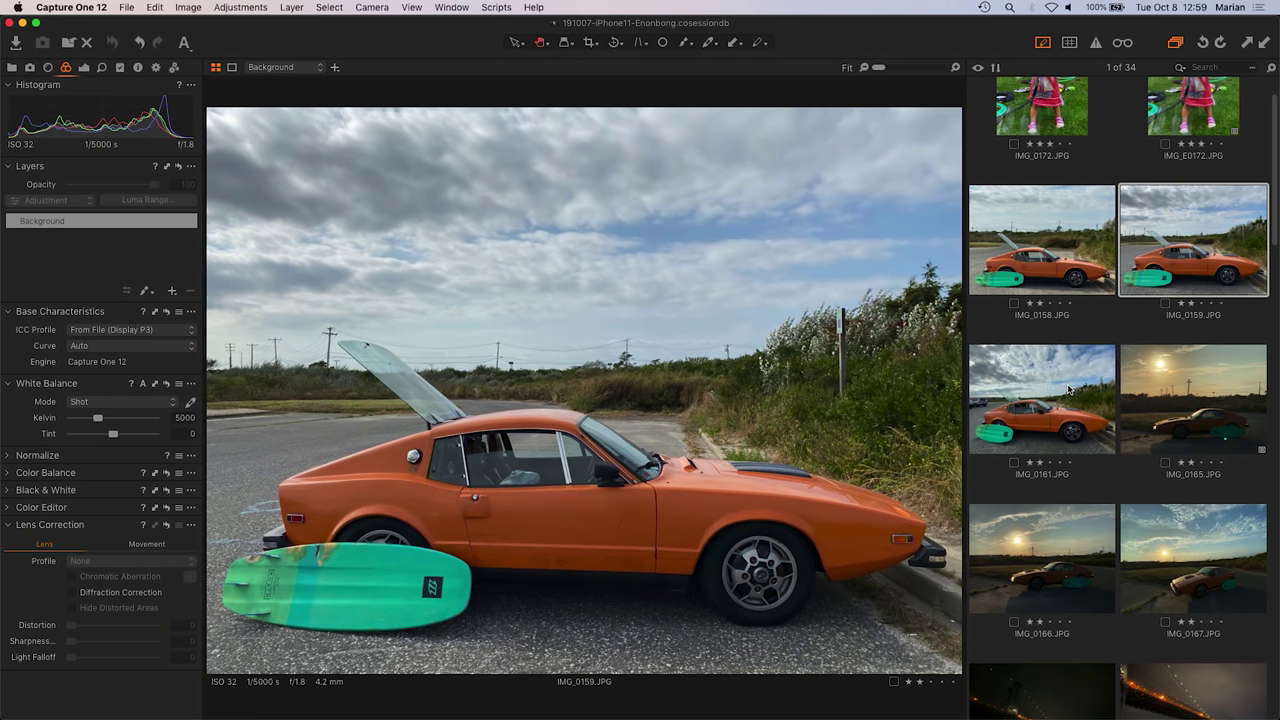
pyautogui.click(574, 485)
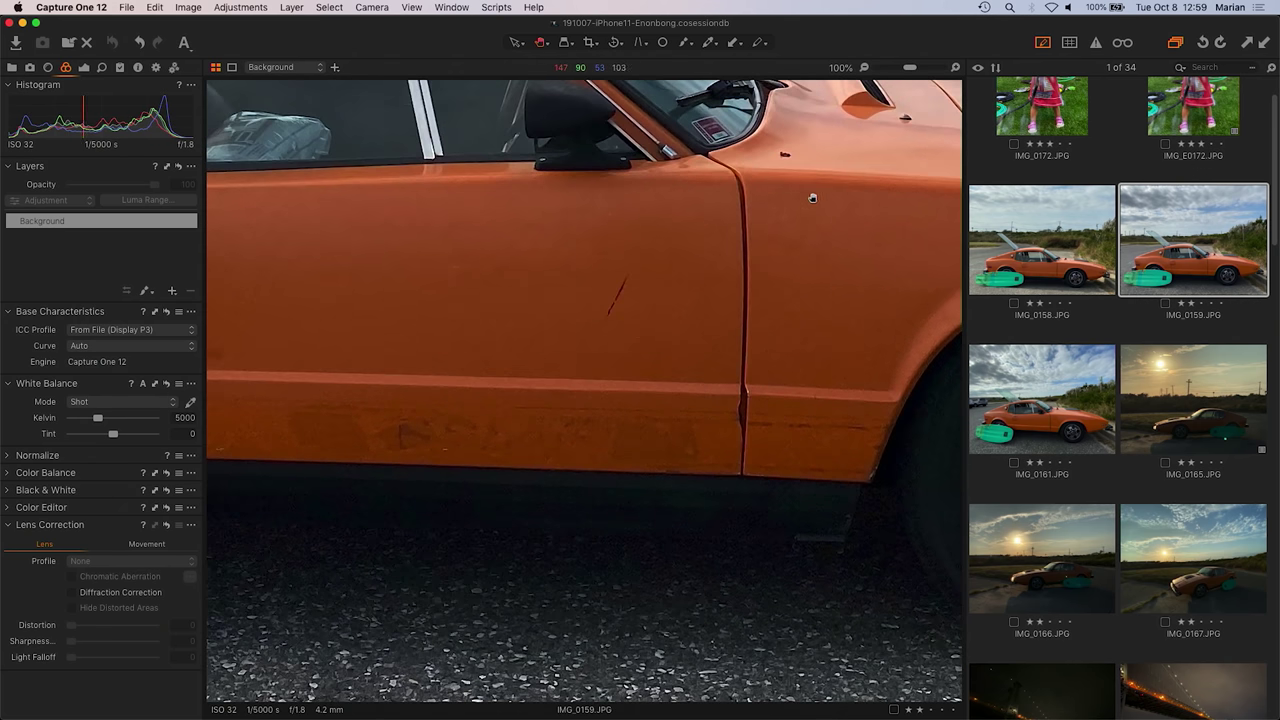
pyautogui.moveTo(806, 200); pyautogui.dragTo(908, 462)
pyautogui.moveTo(712, 219); pyautogui.dragTo(406, 335)
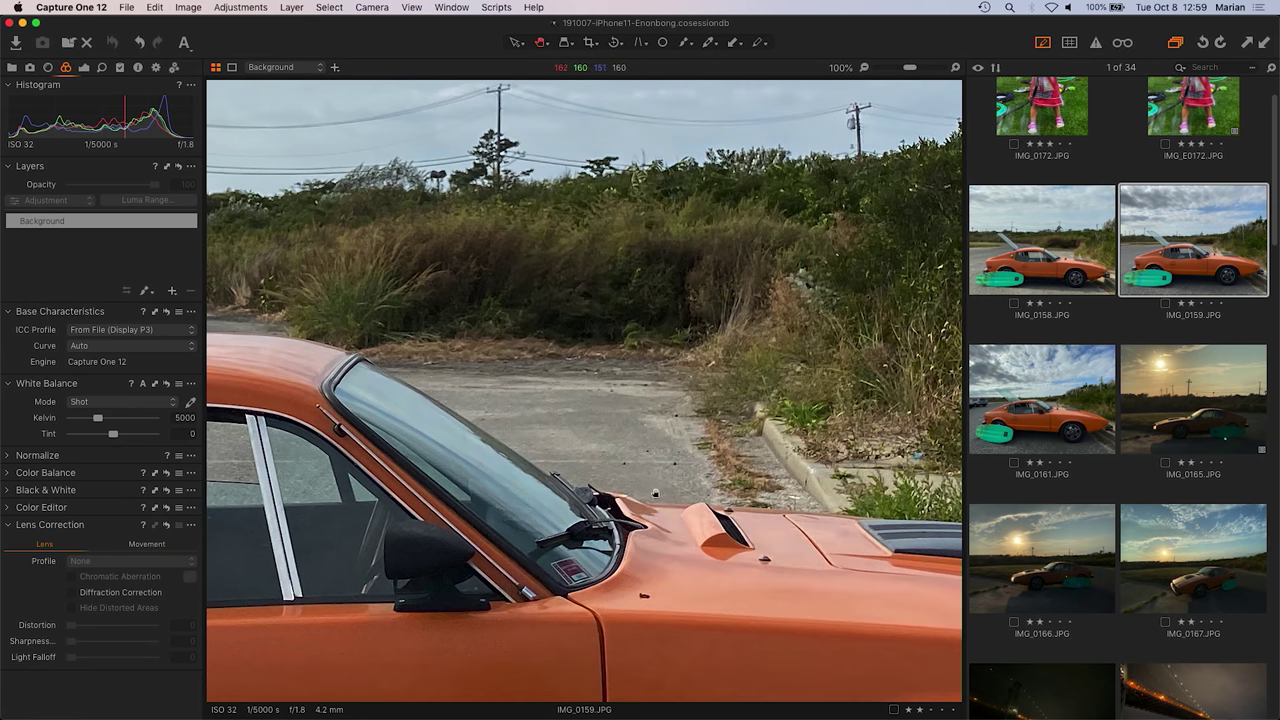
pyautogui.moveTo(804, 537); pyautogui.dragTo(547, 680)
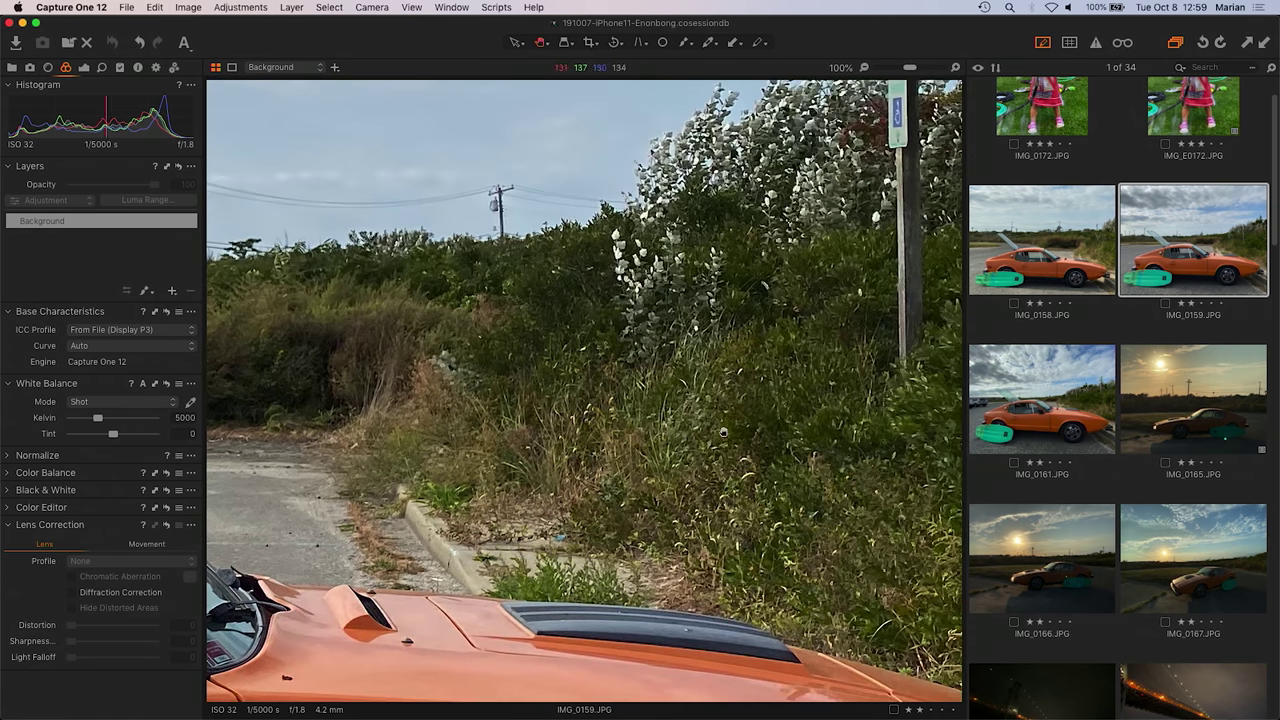
pyautogui.moveTo(803, 388); pyautogui.dragTo(543, 434)
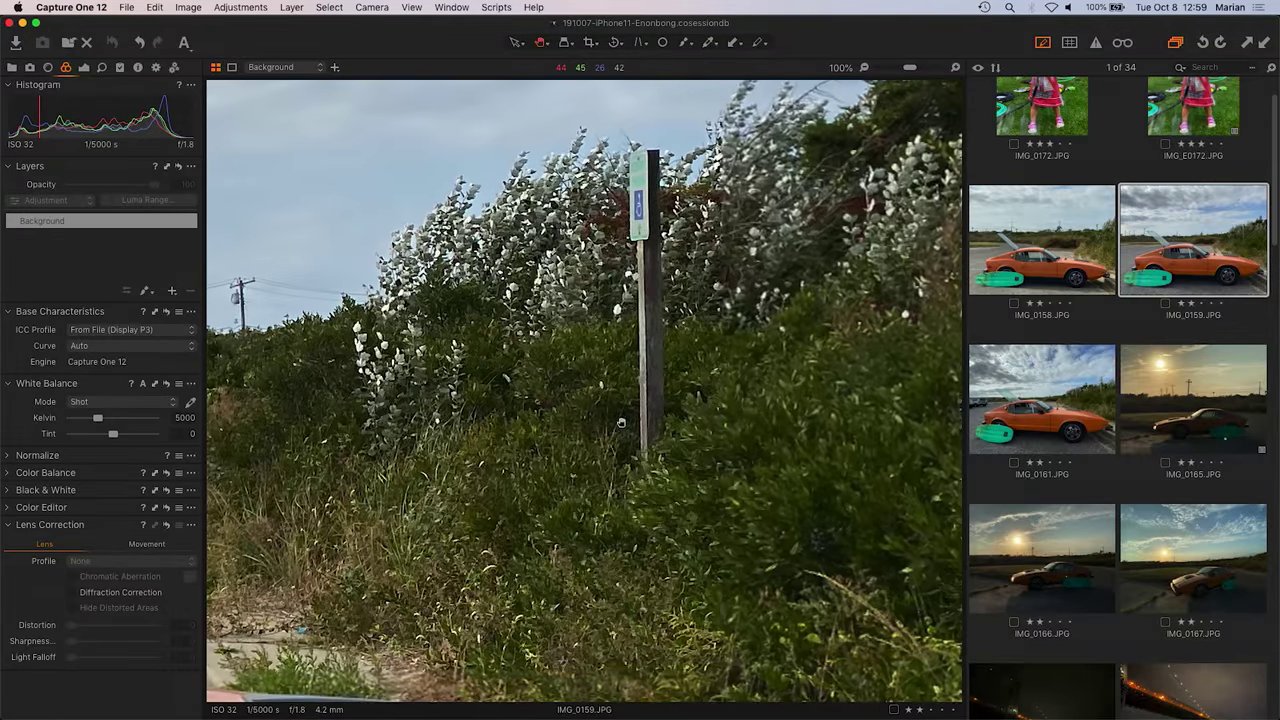
pyautogui.moveTo(517, 551); pyautogui.dragTo(690, 355)
pyautogui.moveTo(549, 536); pyautogui.dragTo(689, 374)
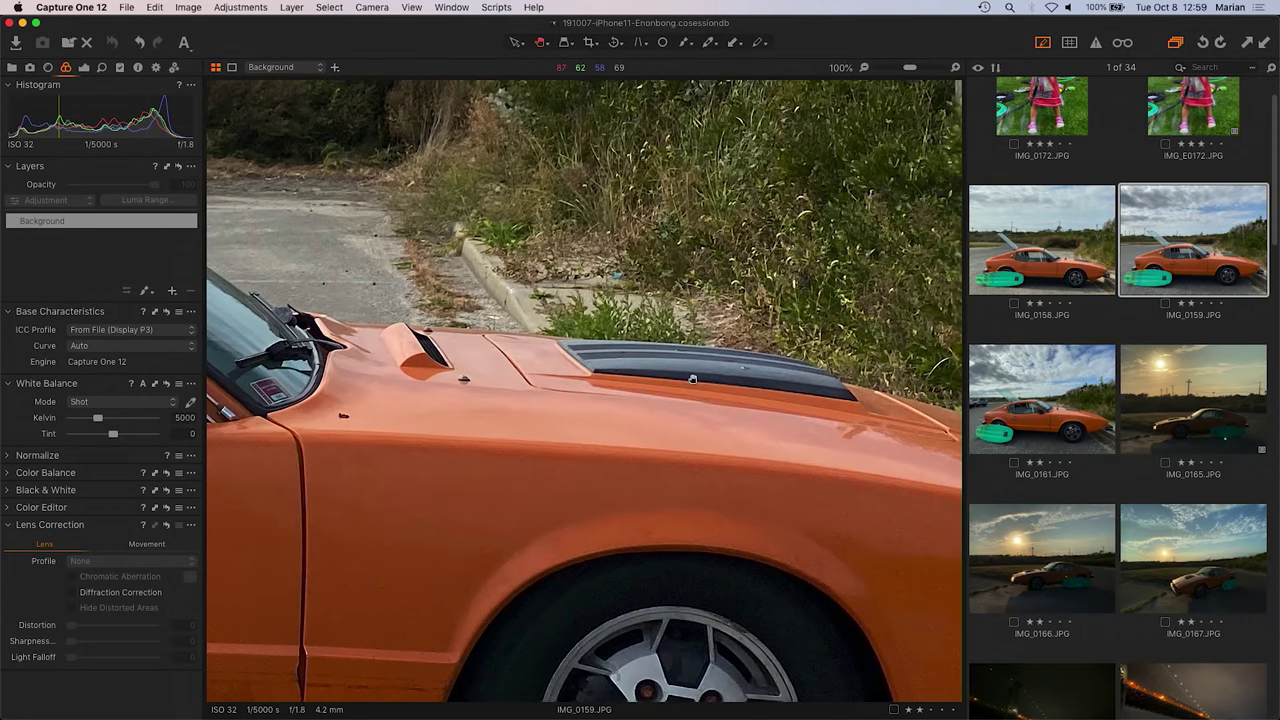
# Examine the door, side windows, rear fender and green board of IMG_0159 at 100%
pyautogui.moveTo(509, 620); pyautogui.dragTo(320, 358)
pyautogui.moveTo(215, 380); pyautogui.dragTo(795, 380)
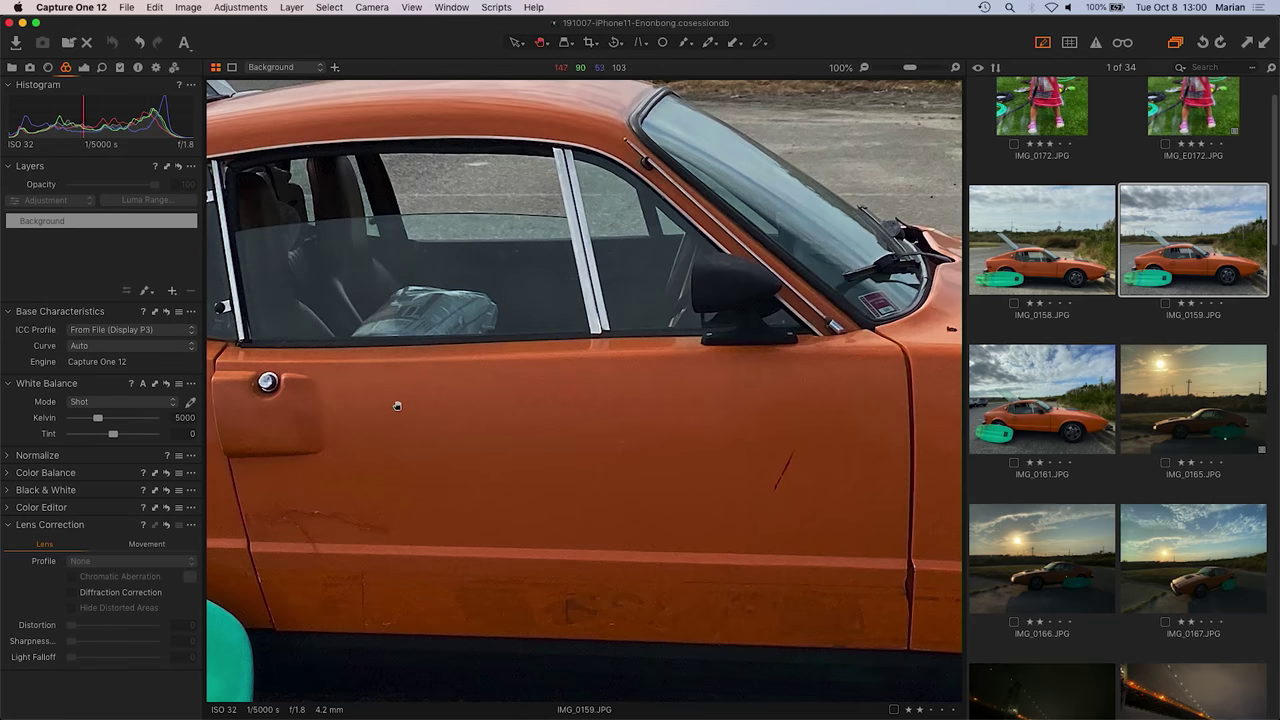
pyautogui.moveTo(540, 392); pyautogui.dragTo(841, 430)
pyautogui.moveTo(769, 399); pyautogui.dragTo(949, 330)
pyautogui.moveTo(573, 537); pyautogui.dragTo(658, 372)
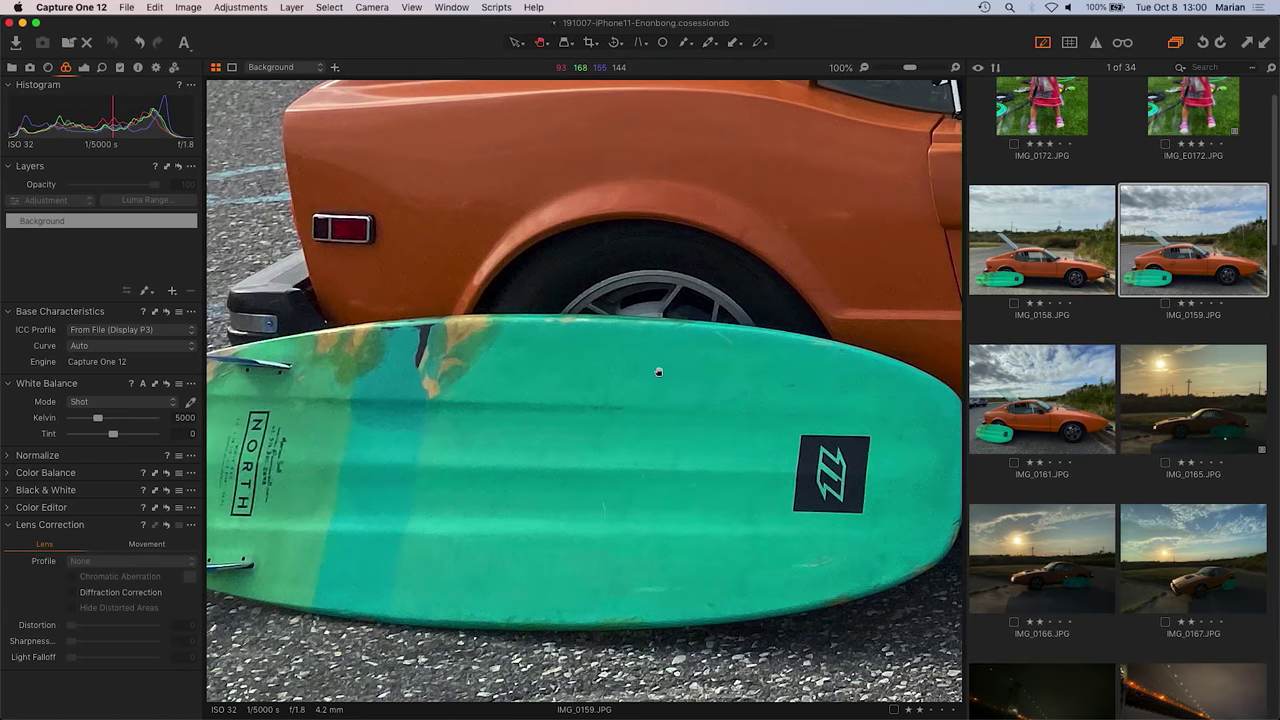
pyautogui.moveTo(797, 318); pyautogui.dragTo(437, 610)
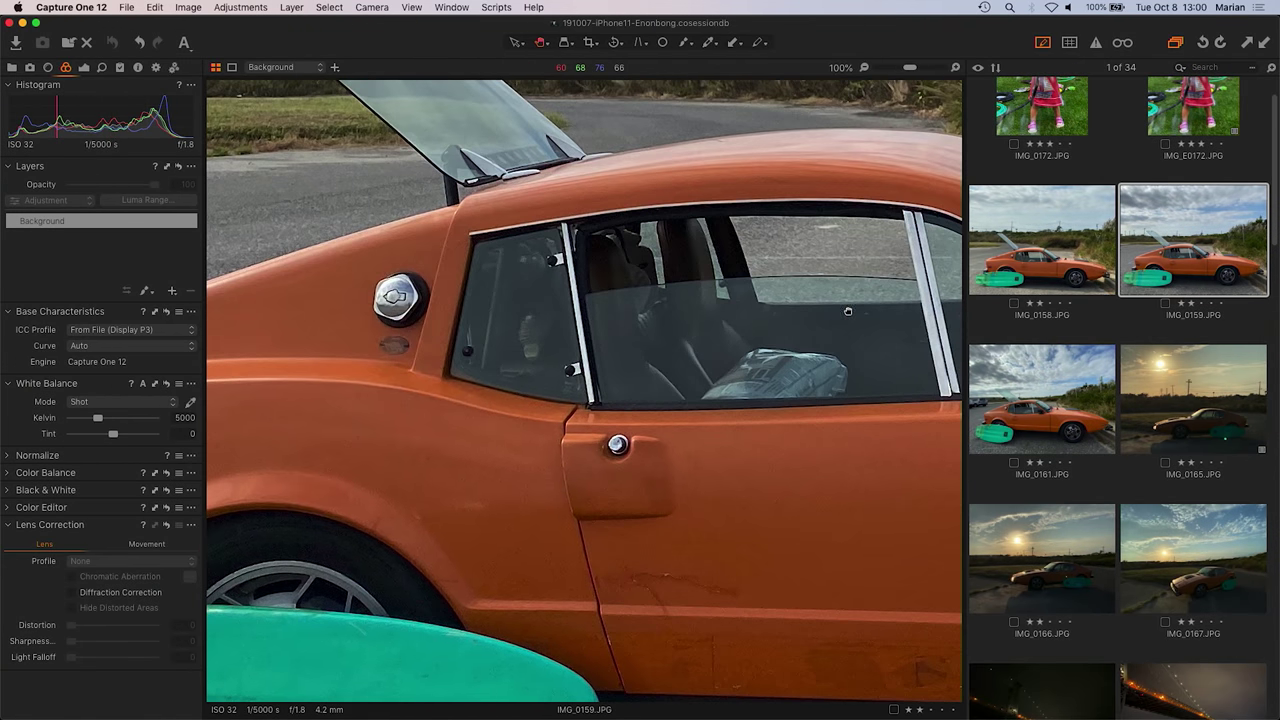
# Examine IMG_0158 at 100% across the bushes, utility pole, hood, front fender, door and side windows, and return to the full frame
pyautogui.press('super+0')
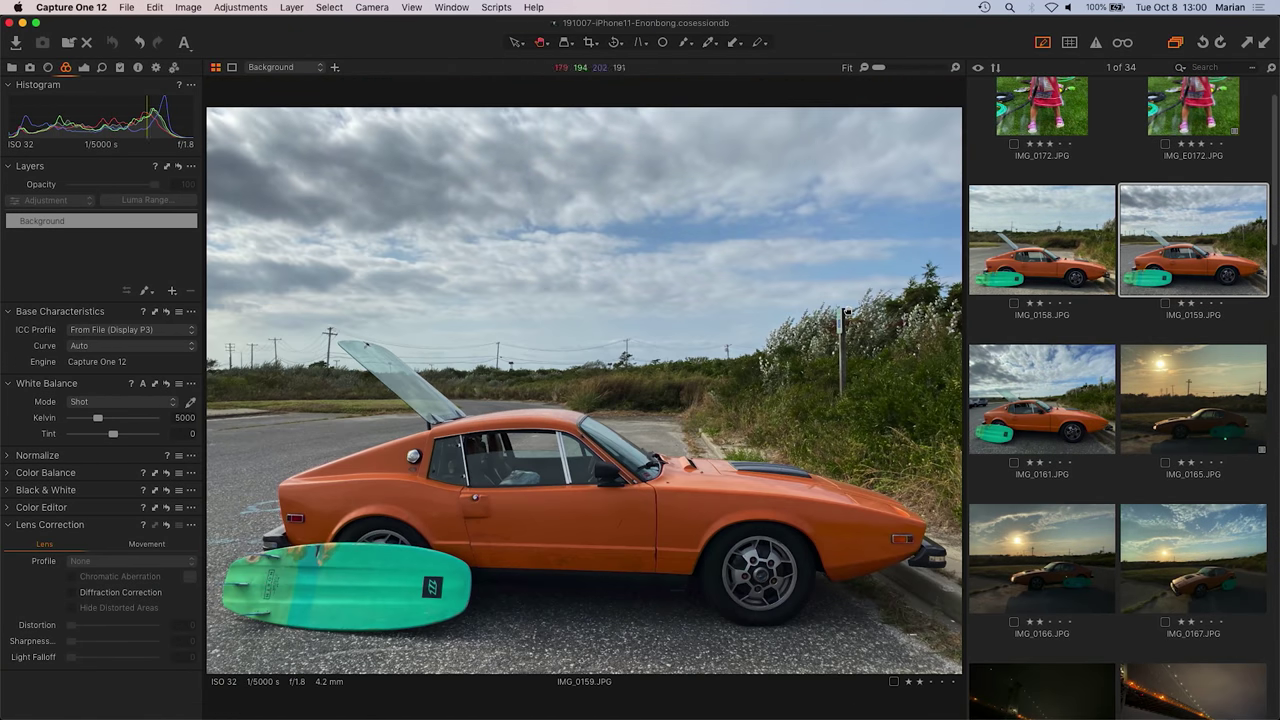
pyautogui.click(1062, 245)
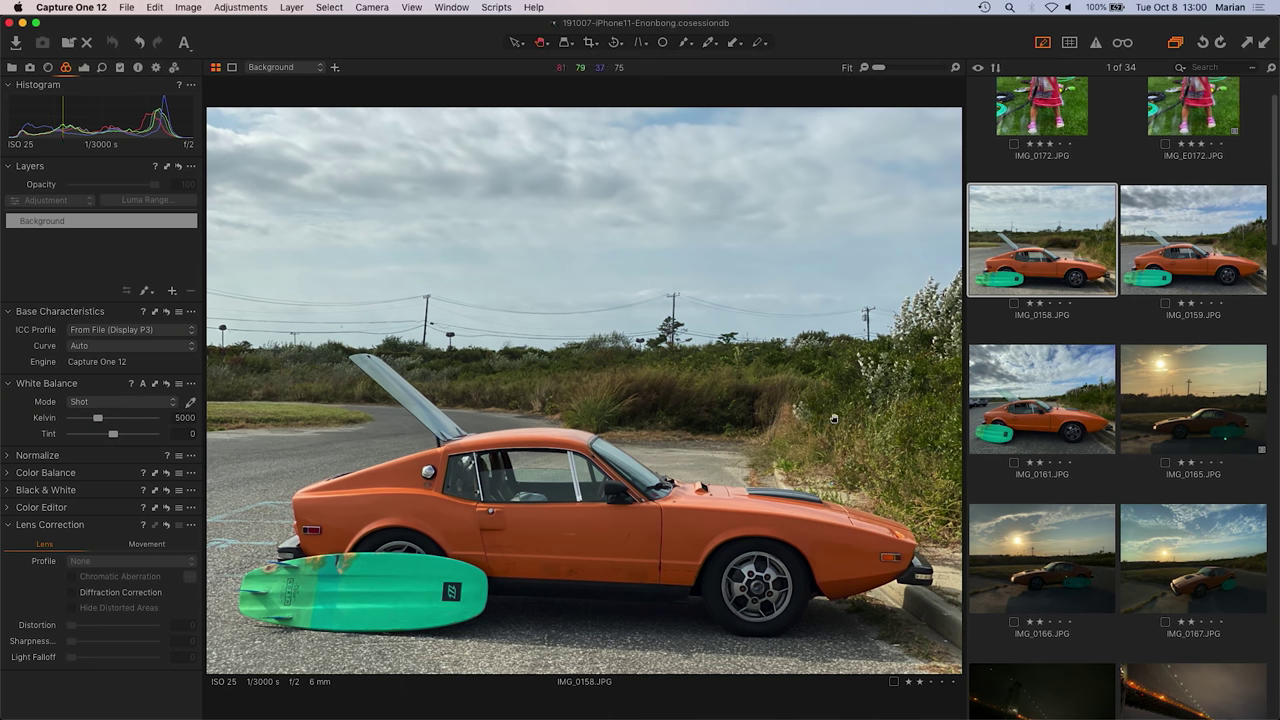
pyautogui.moveTo(833, 419); pyautogui.dragTo(585, 281)
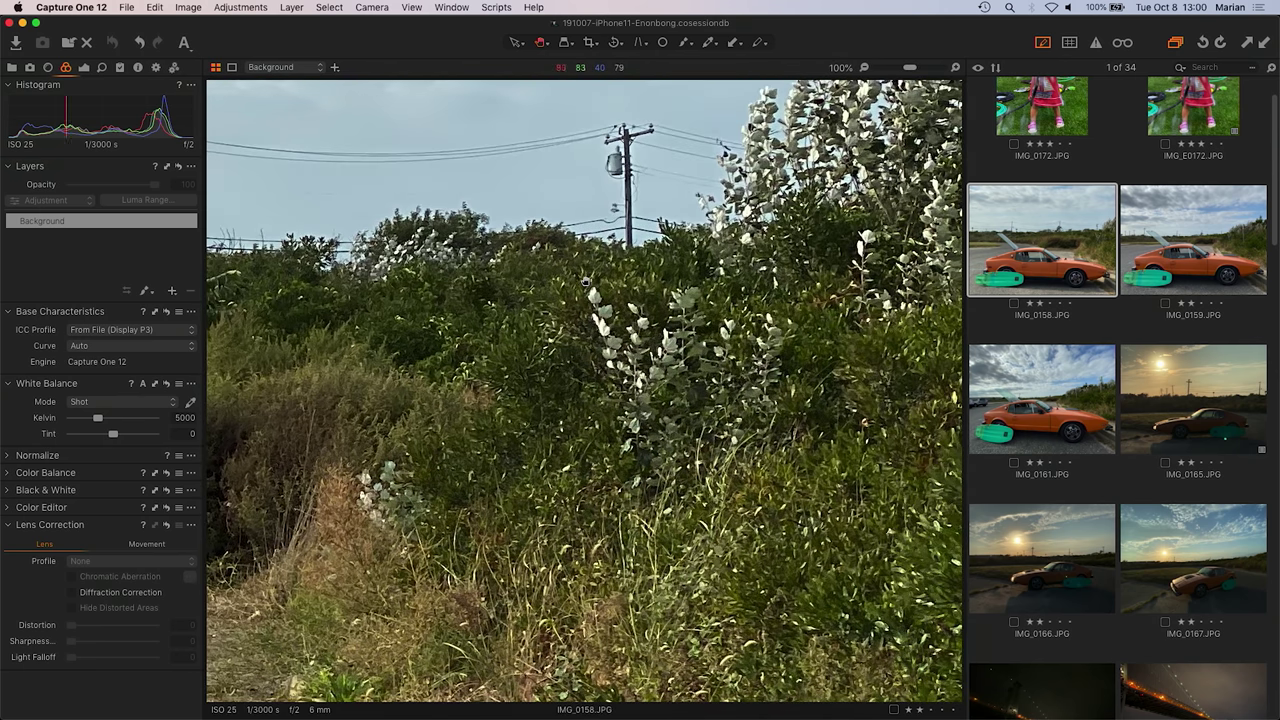
pyautogui.scroll(3, 585, 281)
pyautogui.scroll(2, 824, 326)
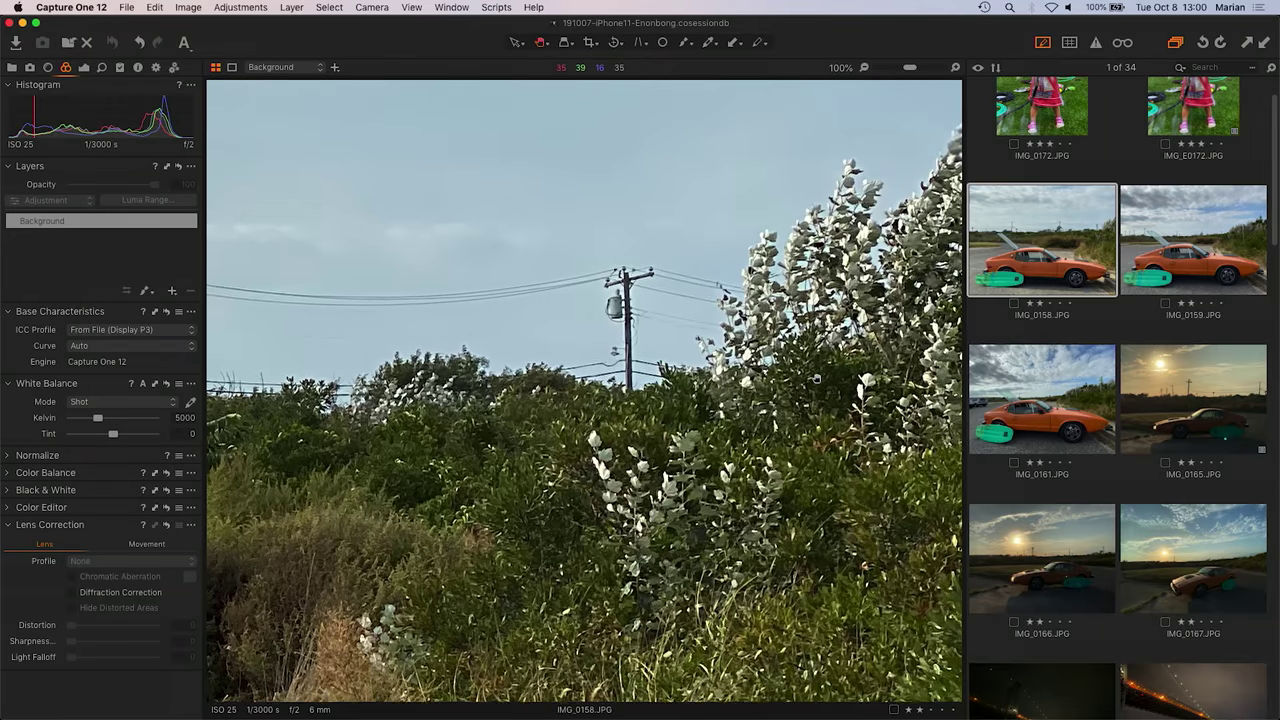
pyautogui.scroll(-10, 700, 370)
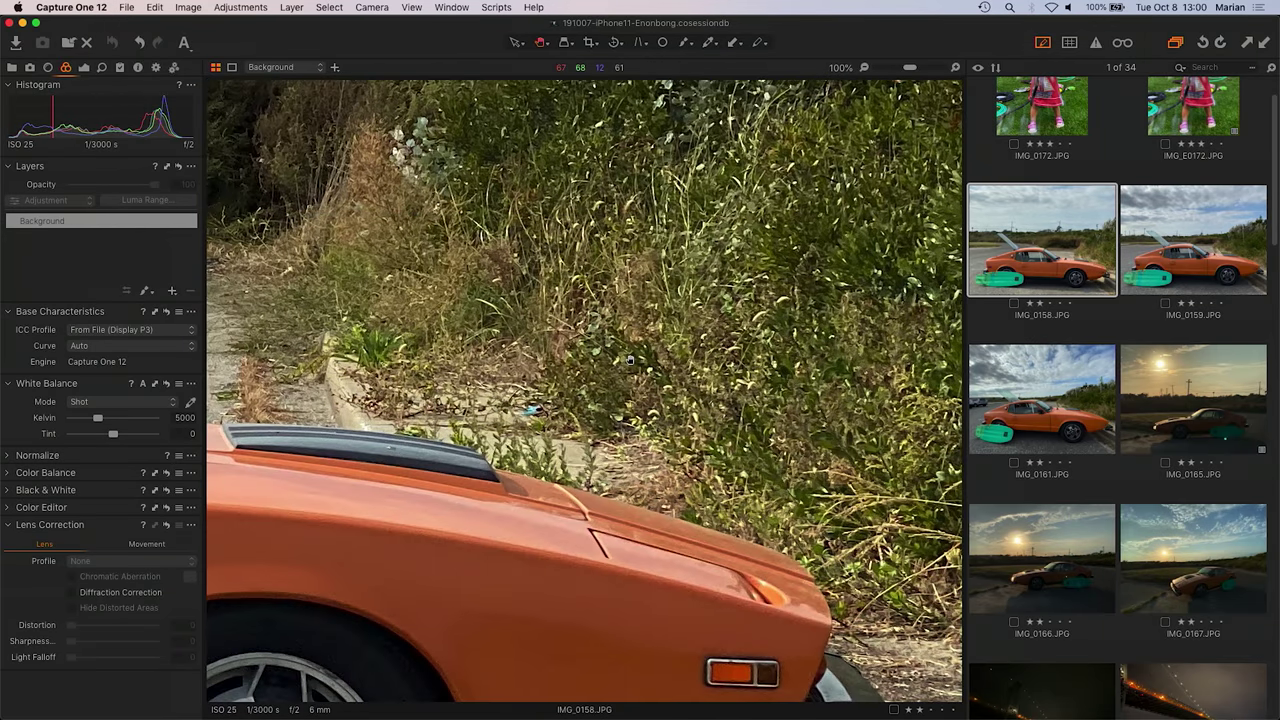
pyautogui.scroll(-10, 630, 360)
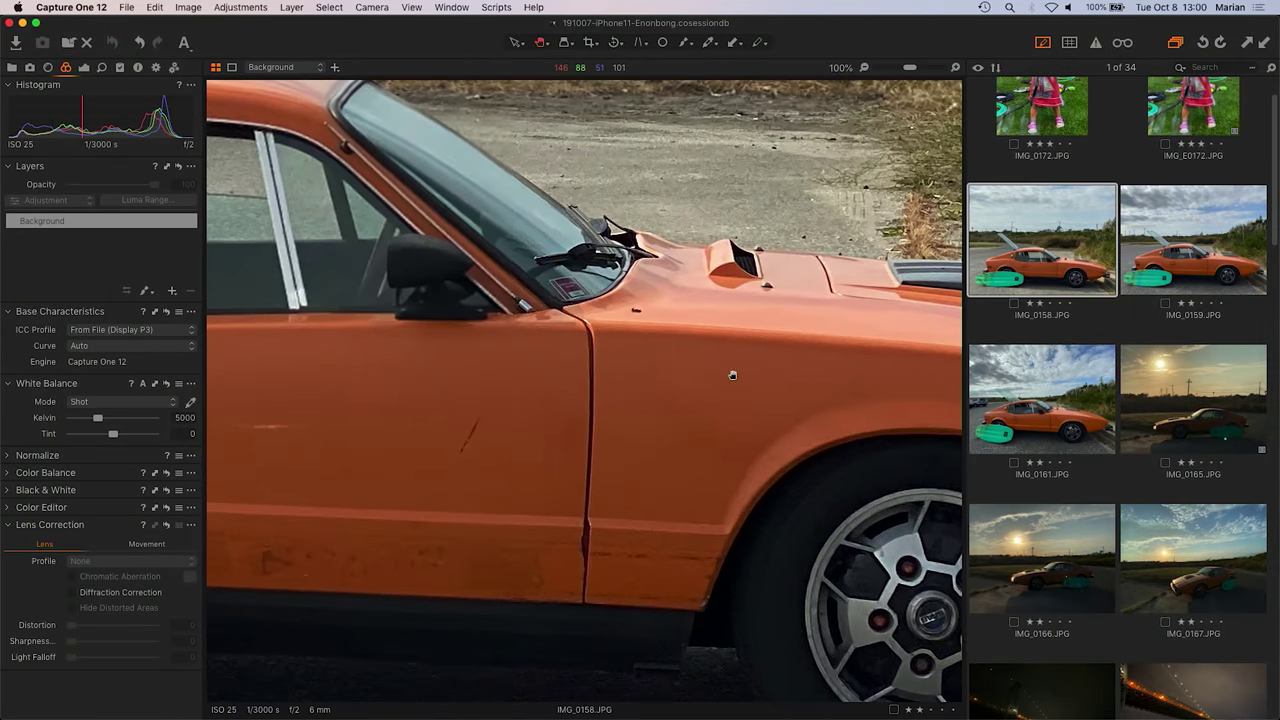
pyautogui.hscroll(-10, 732, 375)
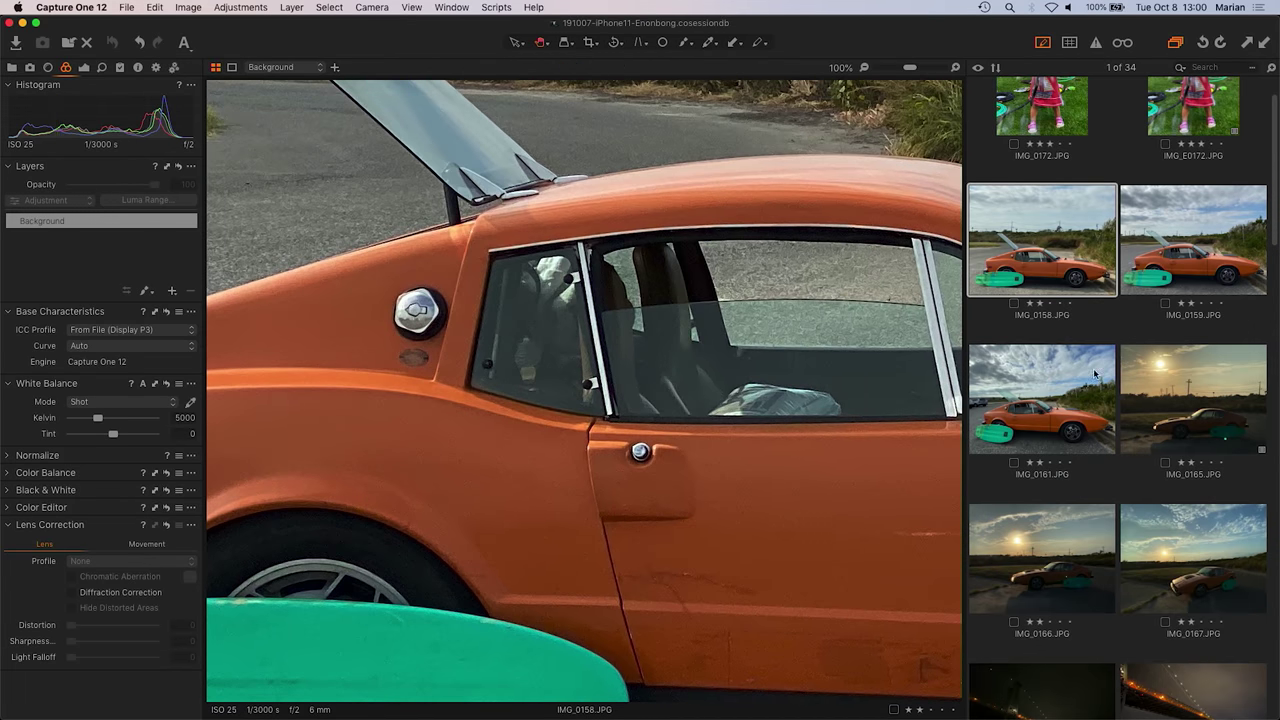
pyautogui.click(1054, 366)
pyautogui.click(1047, 200)
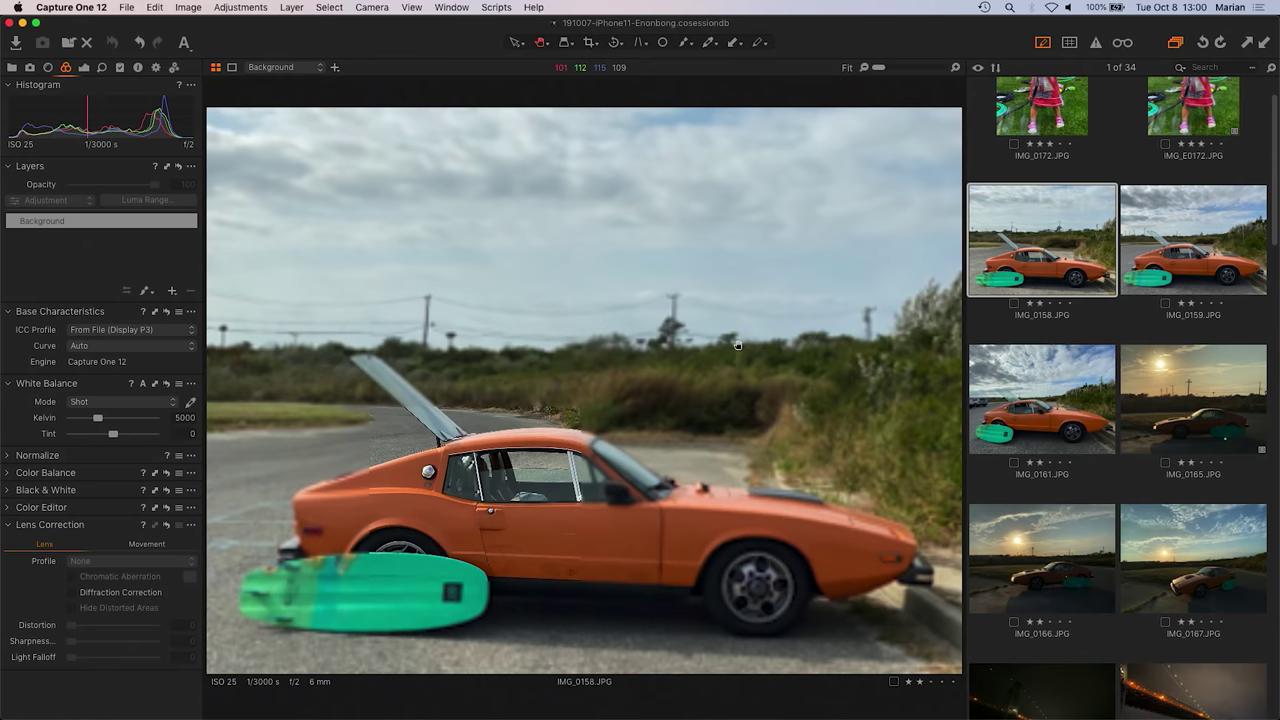
pyautogui.press('super+0')
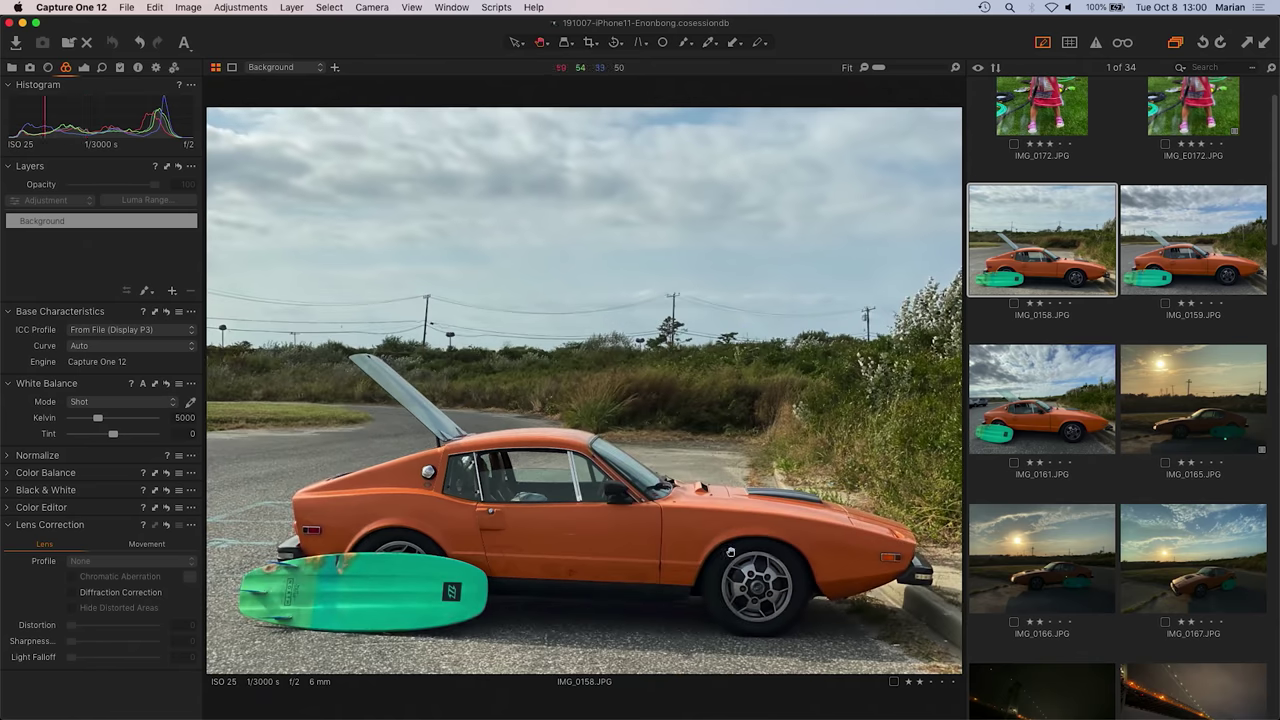
# Compare the backlit sunset car photos IMG_0165, IMG_0166 and IMG_0167 at full frame
pyautogui.click(1077, 418)
pyautogui.click(1189, 411)
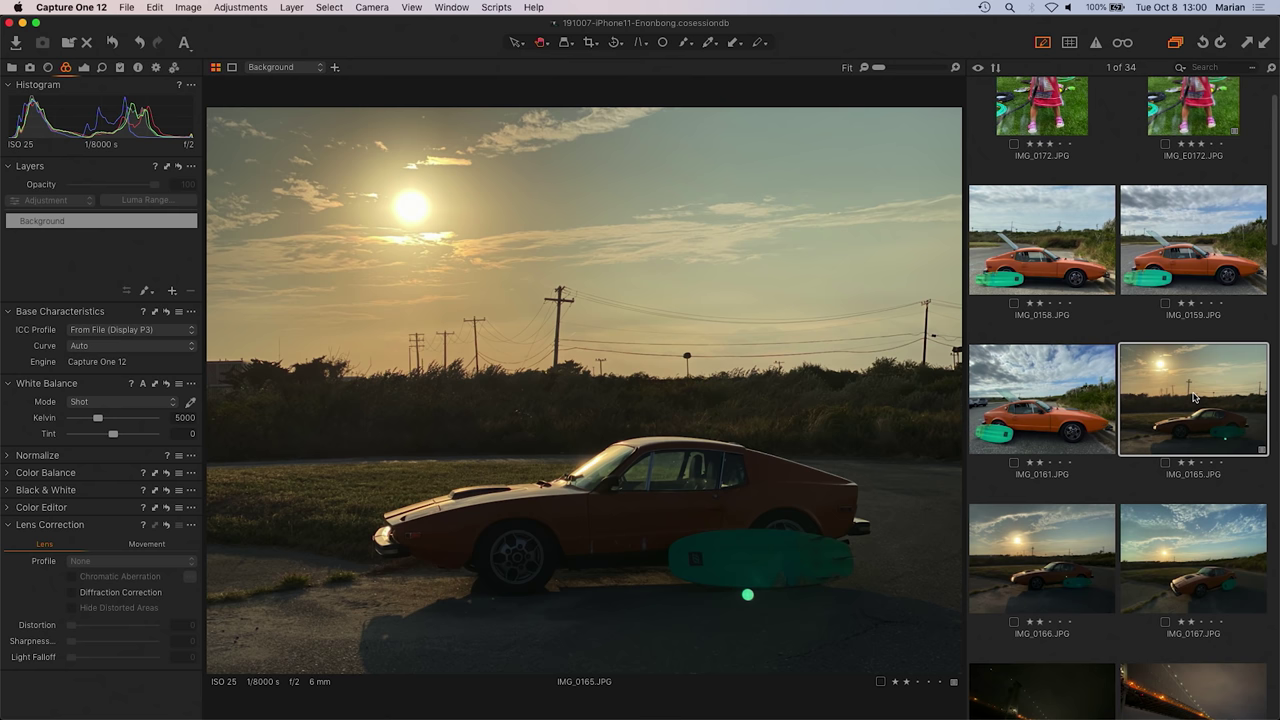
pyautogui.press('Right')
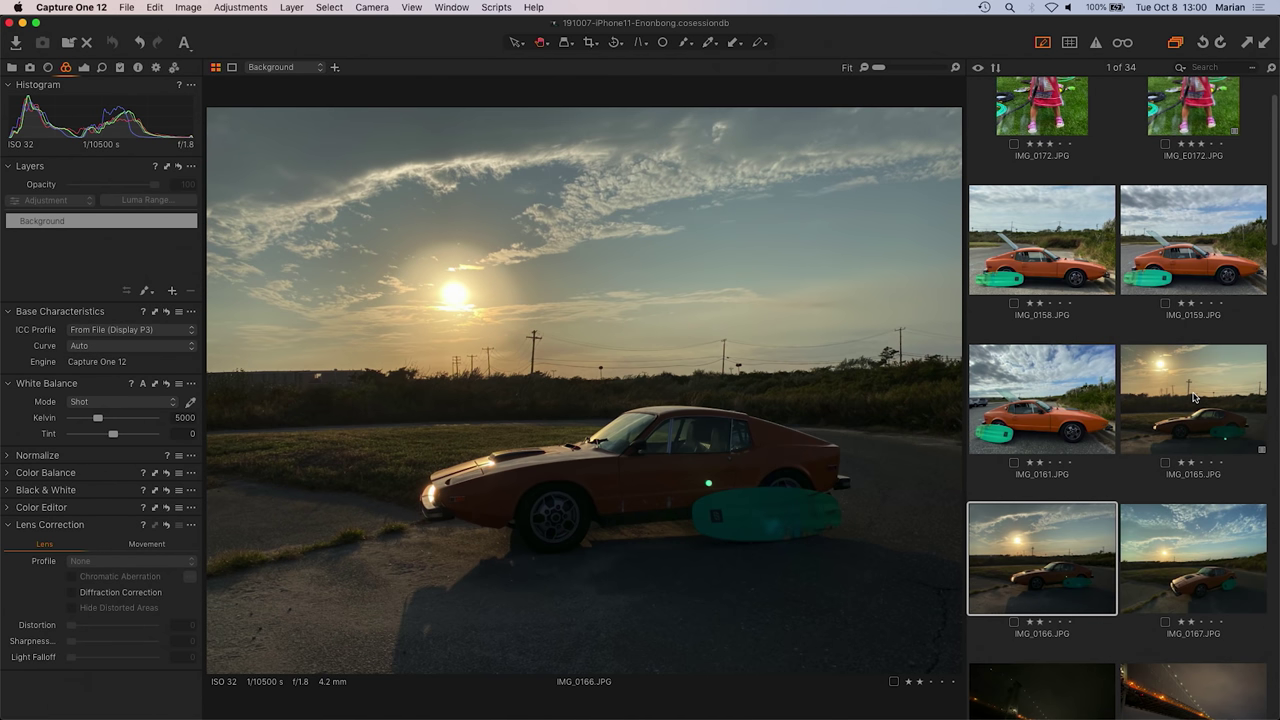
pyautogui.press('Right')
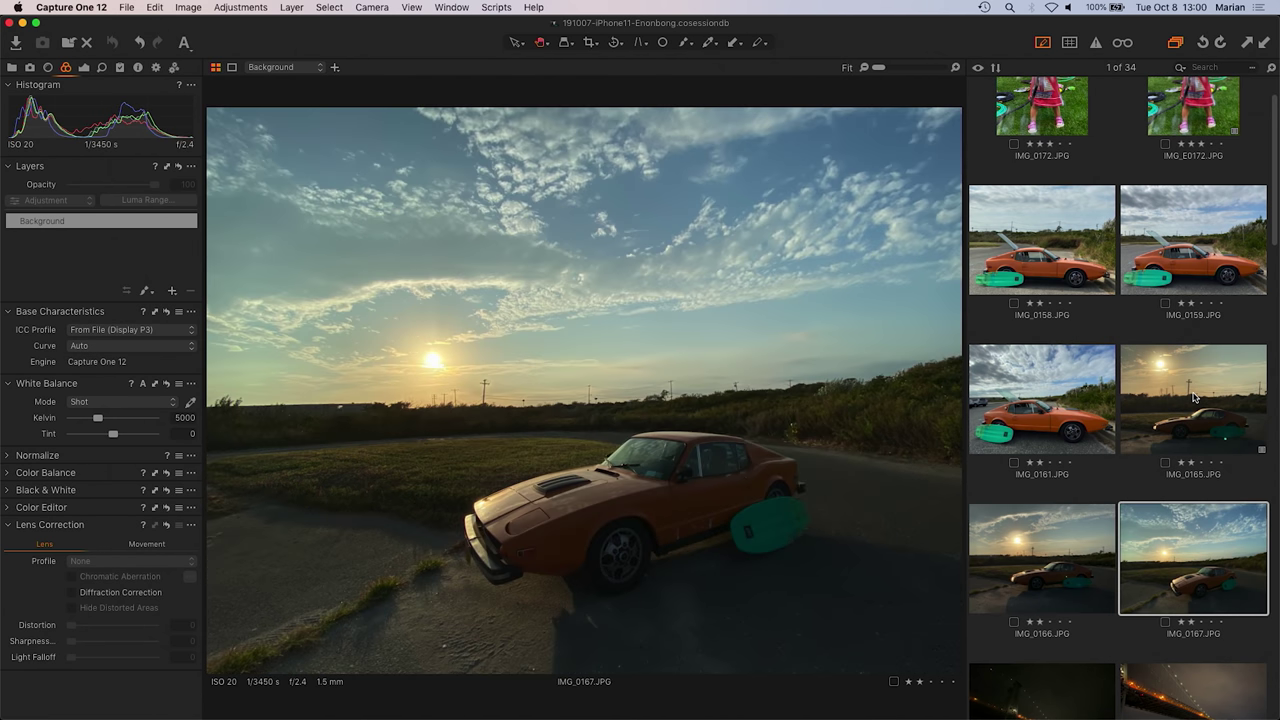
pyautogui.press('Left')
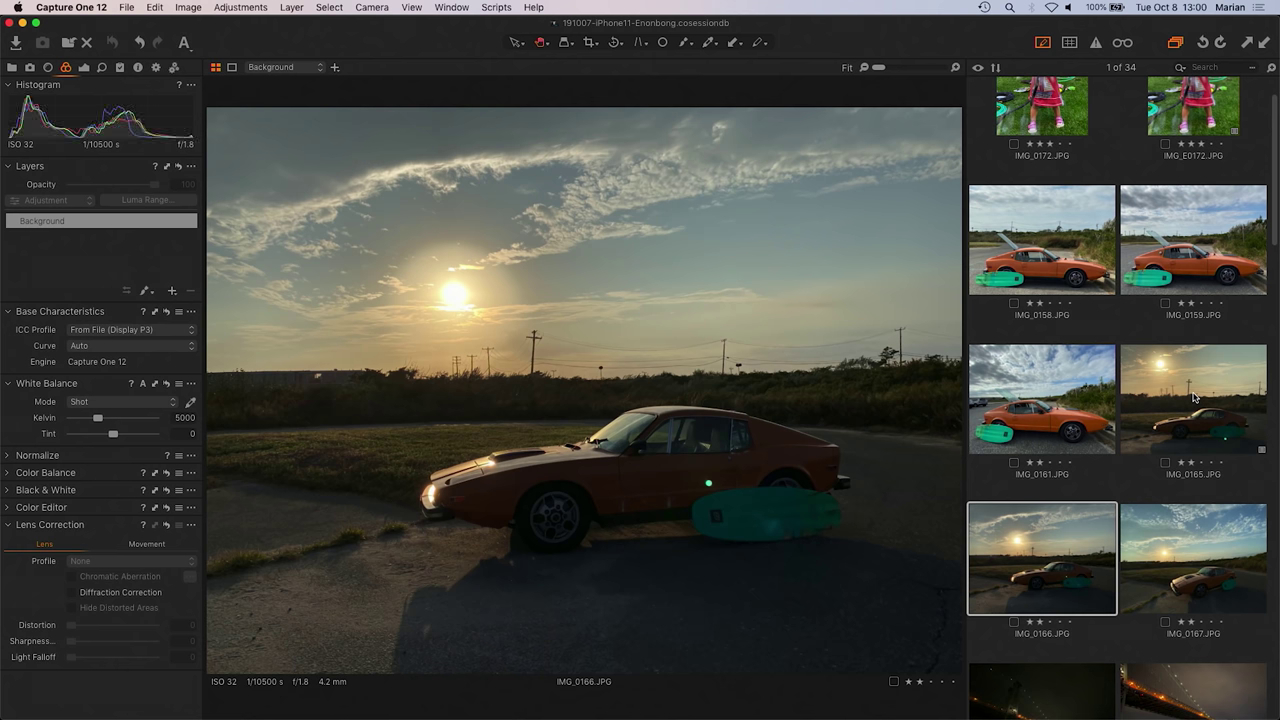
pyautogui.press('Left')
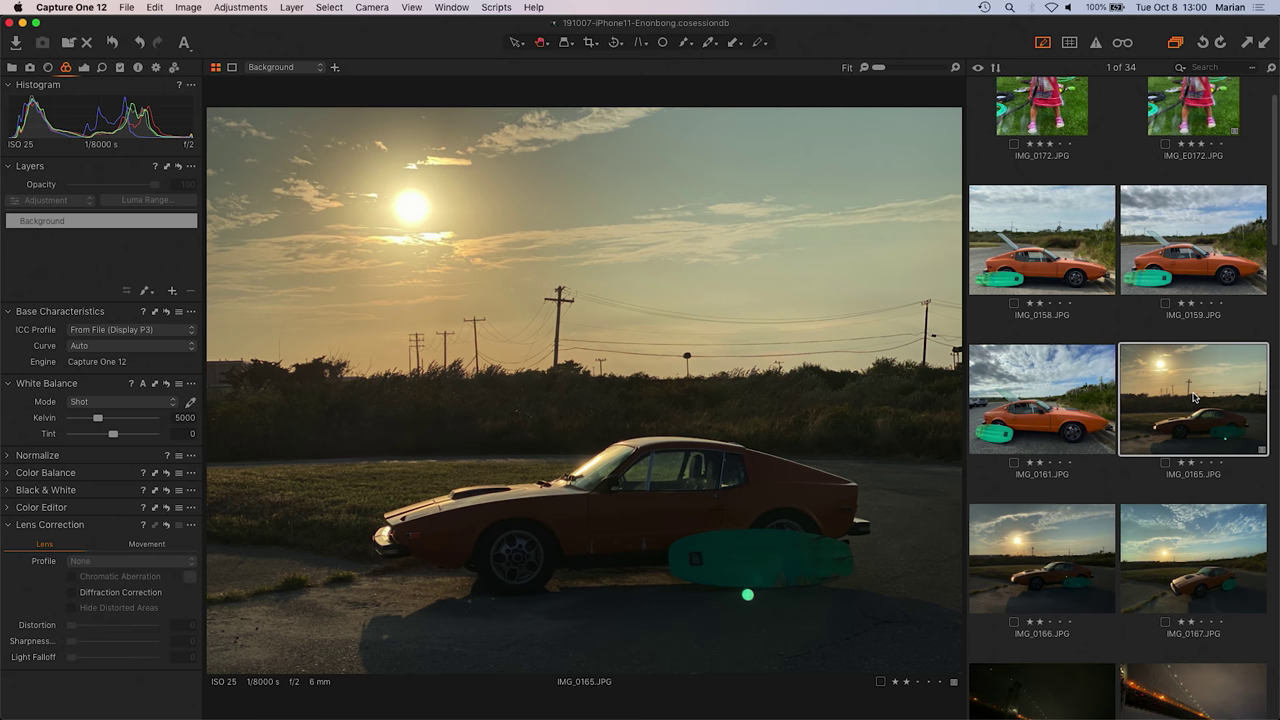
pyautogui.press('Right')
pyautogui.press('Right')
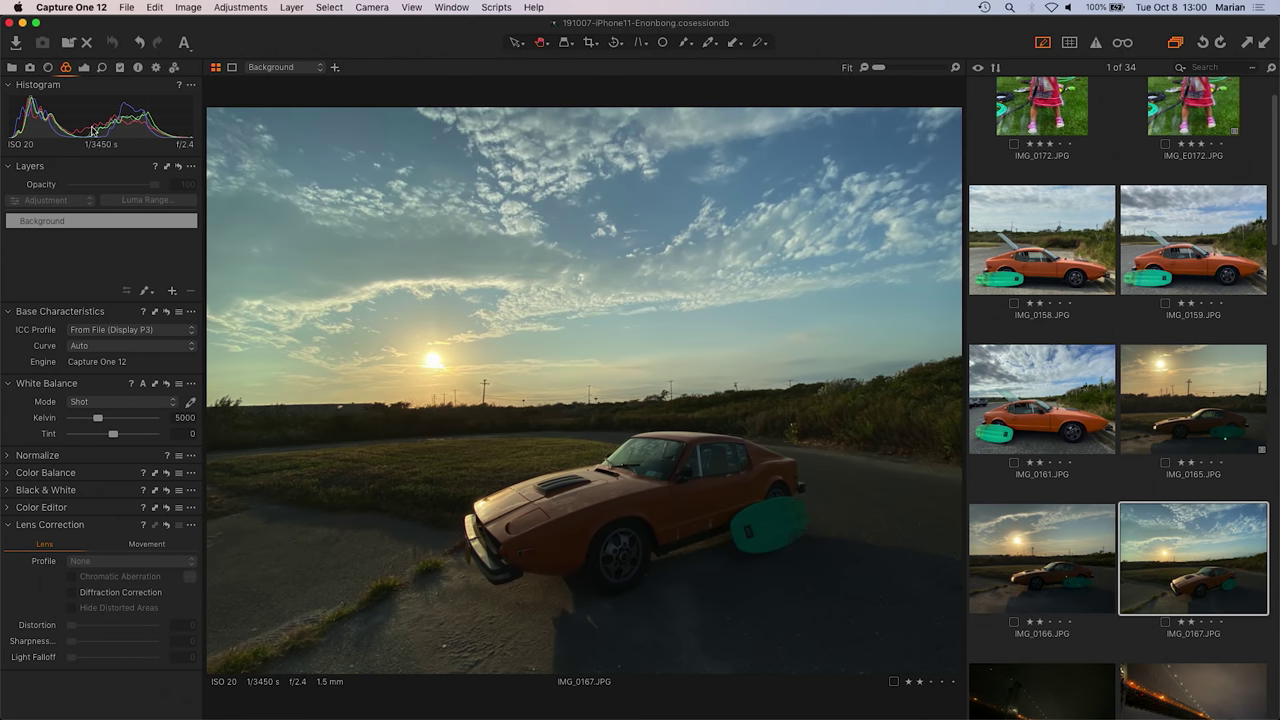
# Set the High Dynamic Range Shadow to 100 for the sunset photos IMG_0167 and IMG_0165
pyautogui.click(83, 67)
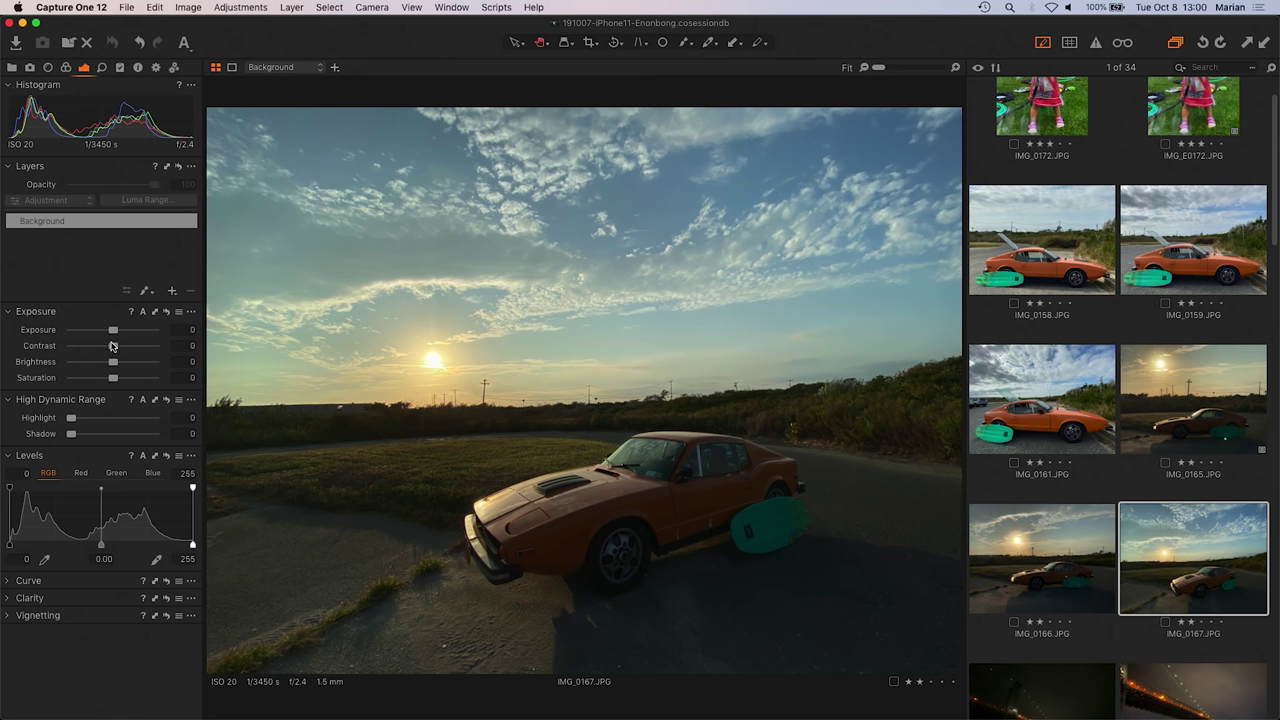
pyautogui.moveTo(77, 436); pyautogui.dragTo(170, 456)
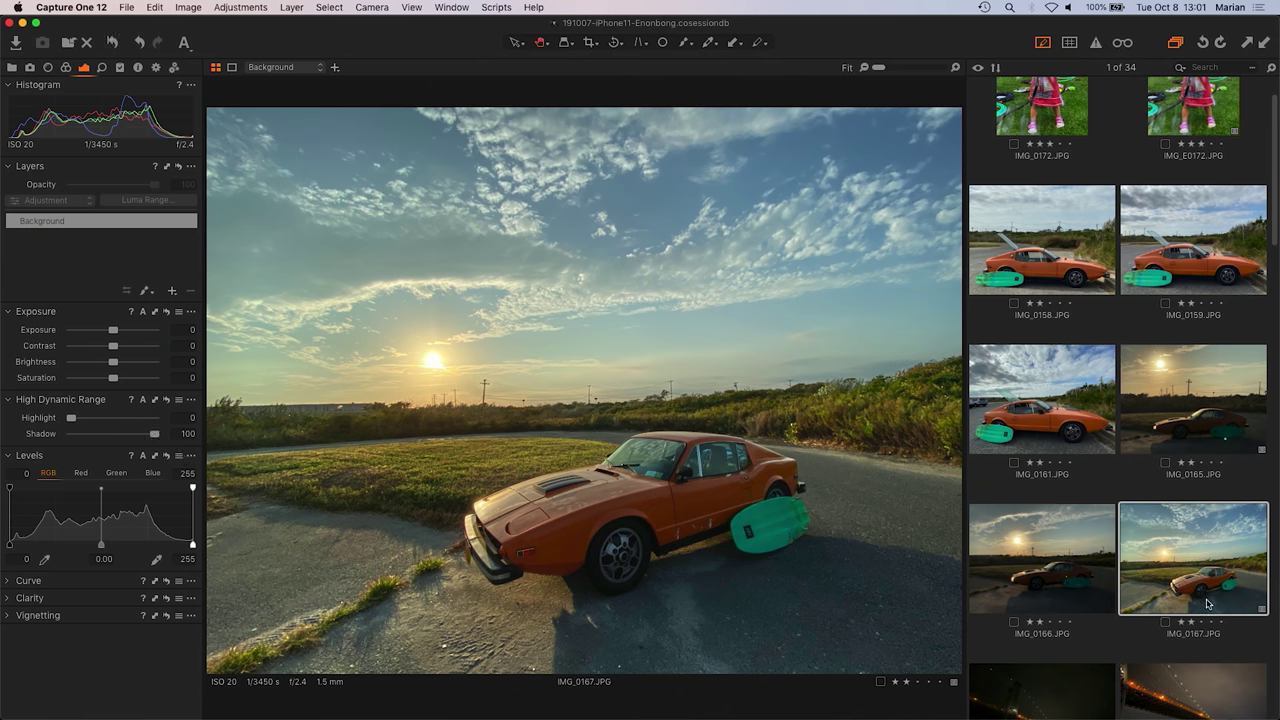
pyautogui.click(1203, 426)
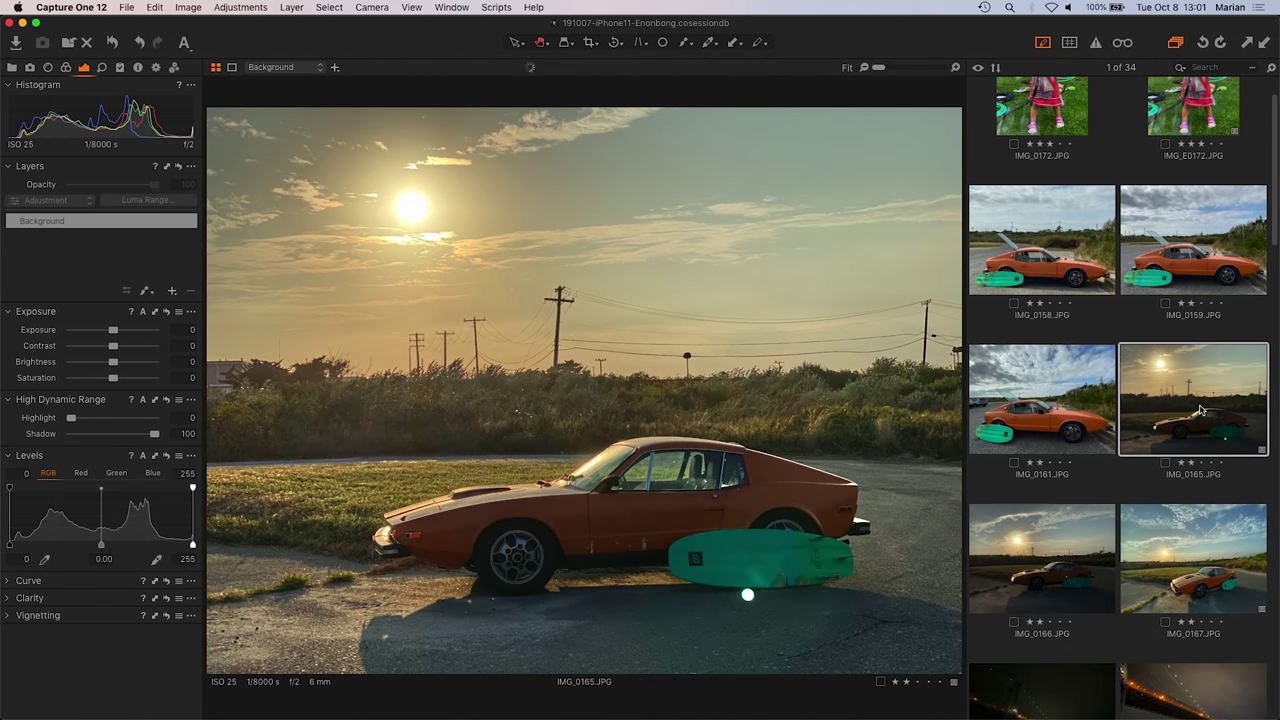
# Set the Exposure to 1.8 for the sunset photos IMG_0165 and IMG_0167
pyautogui.click(183, 329)
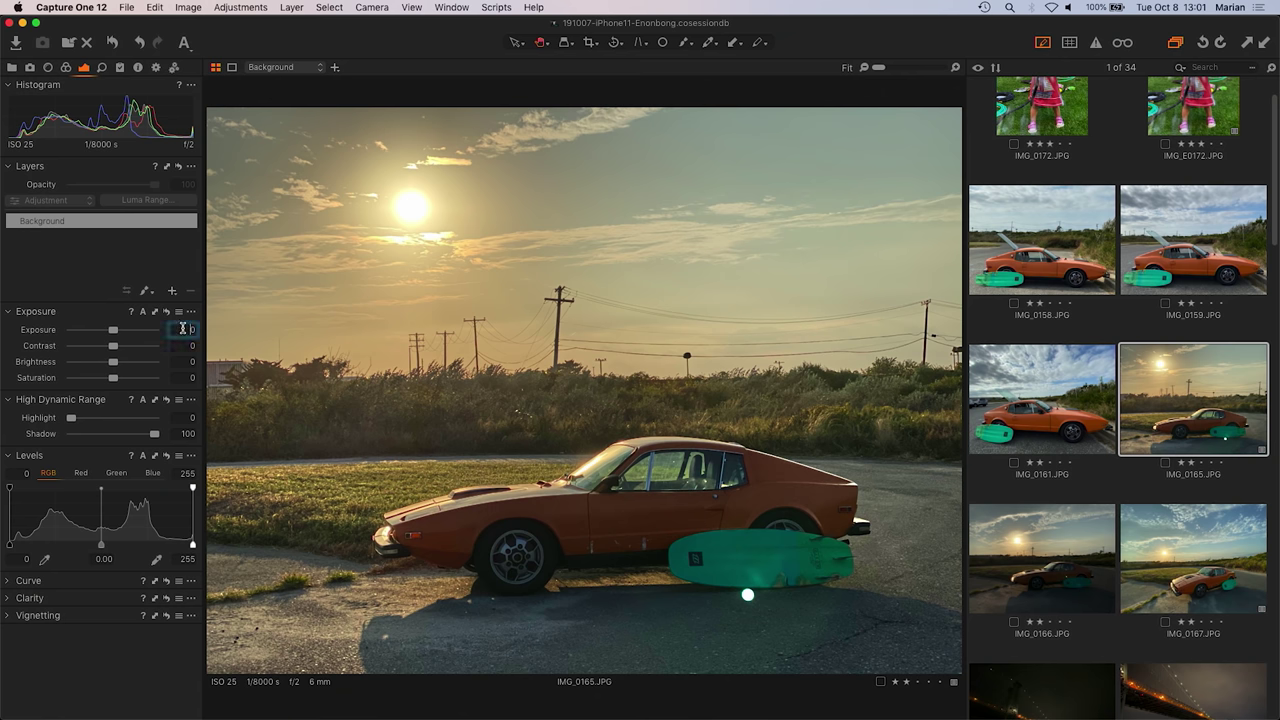
pyautogui.write('1.5')
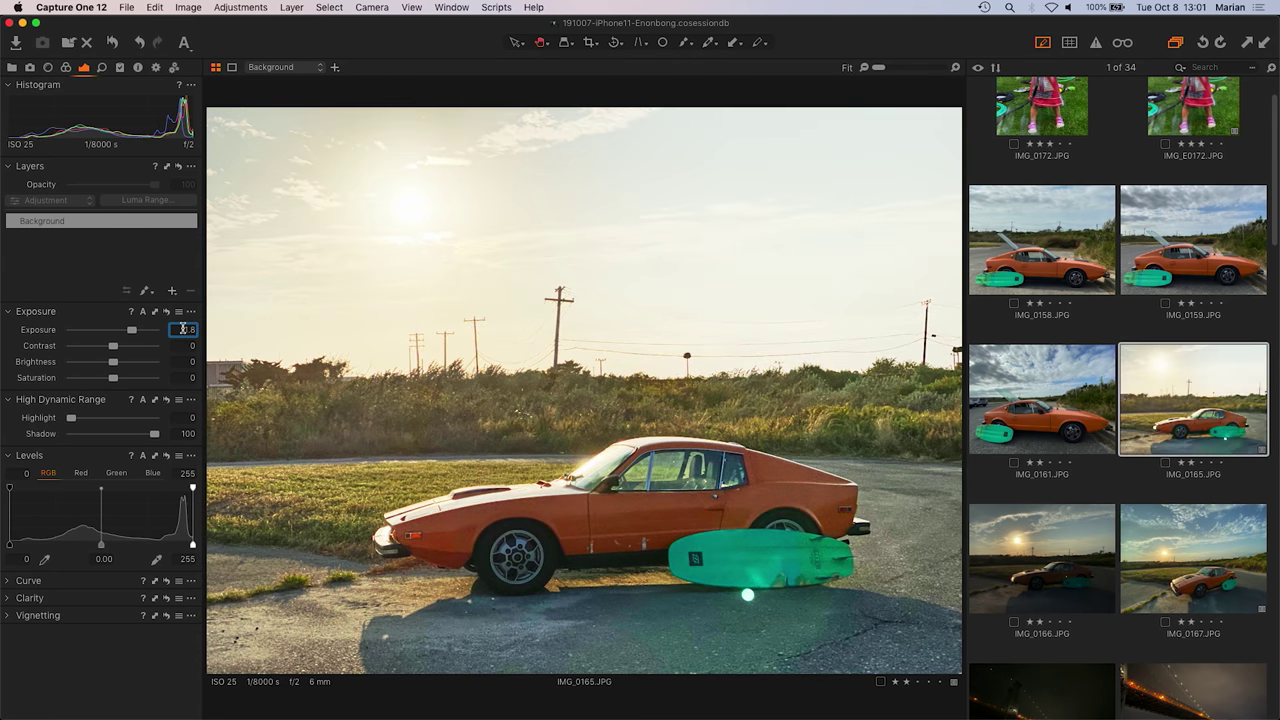
pyautogui.press('Up')
pyautogui.press('Up')
pyautogui.press('Up')
pyautogui.click(1248, 530)
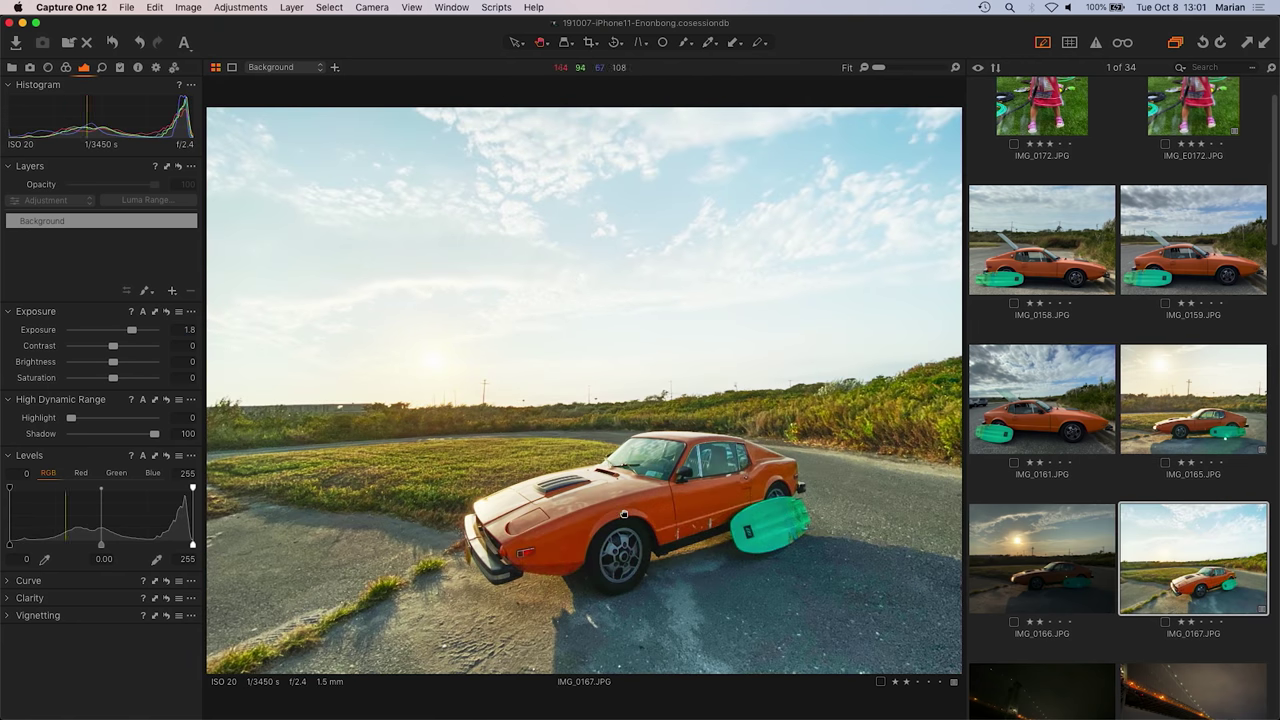
# Inspect the brightened car, front wheel and green board at 100% in IMG_0167 and IMG_0166
pyautogui.doubleClick(639, 464)
pyautogui.moveTo(770, 360); pyautogui.dragTo(654, 432)
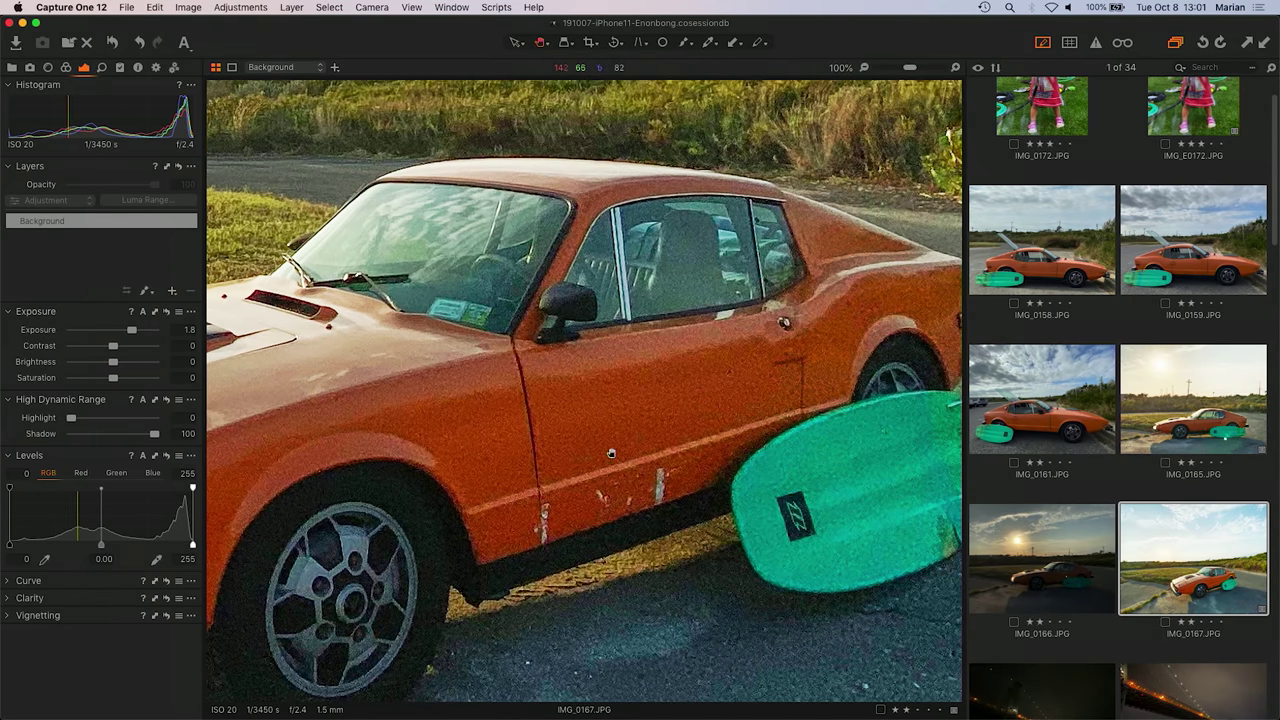
pyautogui.click(1050, 575)
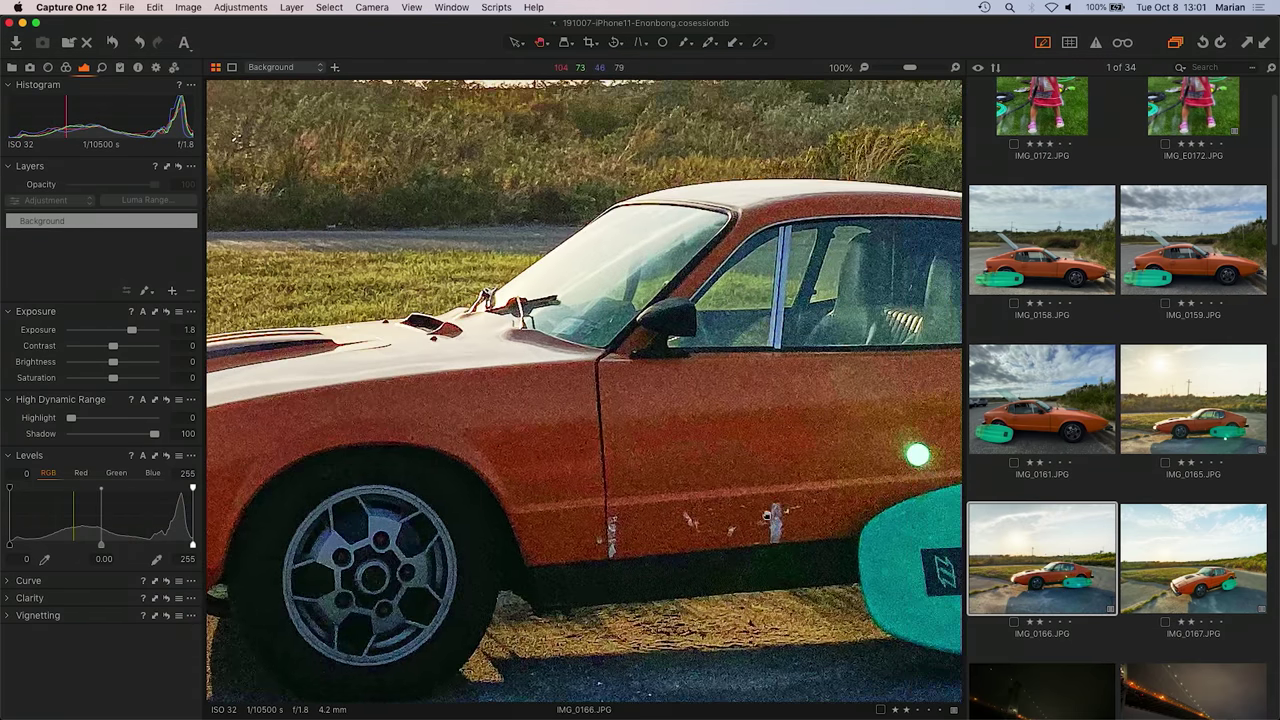
pyautogui.moveTo(403, 480); pyautogui.dragTo(632, 441)
pyautogui.hscroll(5, 700, 440)
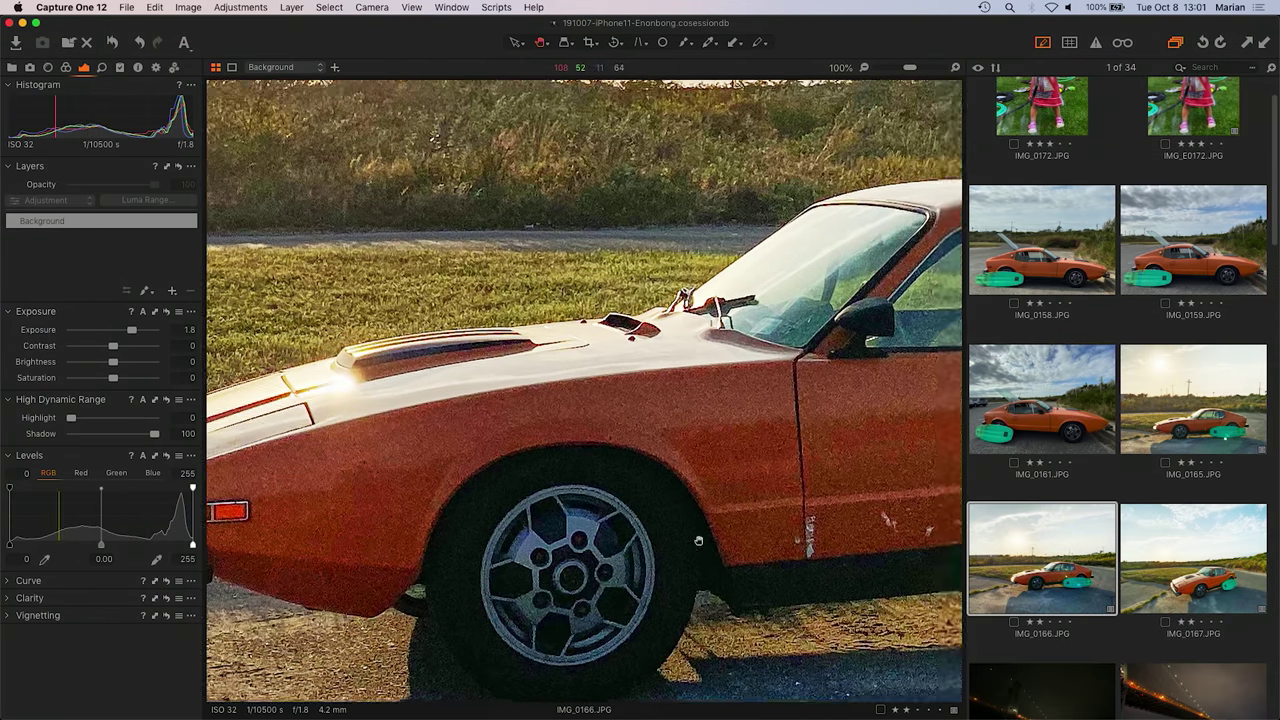
pyautogui.hscroll(3, 790, 437)
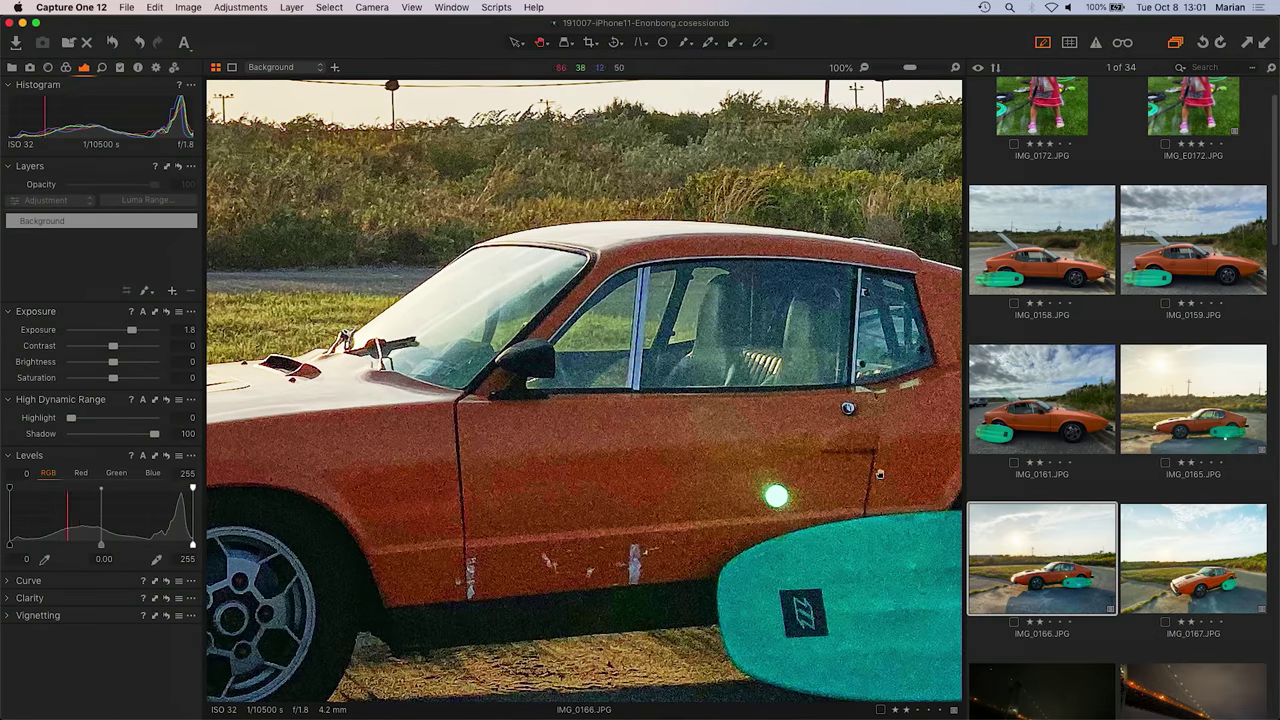
pyautogui.hscroll(4, 700, 480)
pyautogui.moveTo(649, 522); pyautogui.dragTo(957, 455)
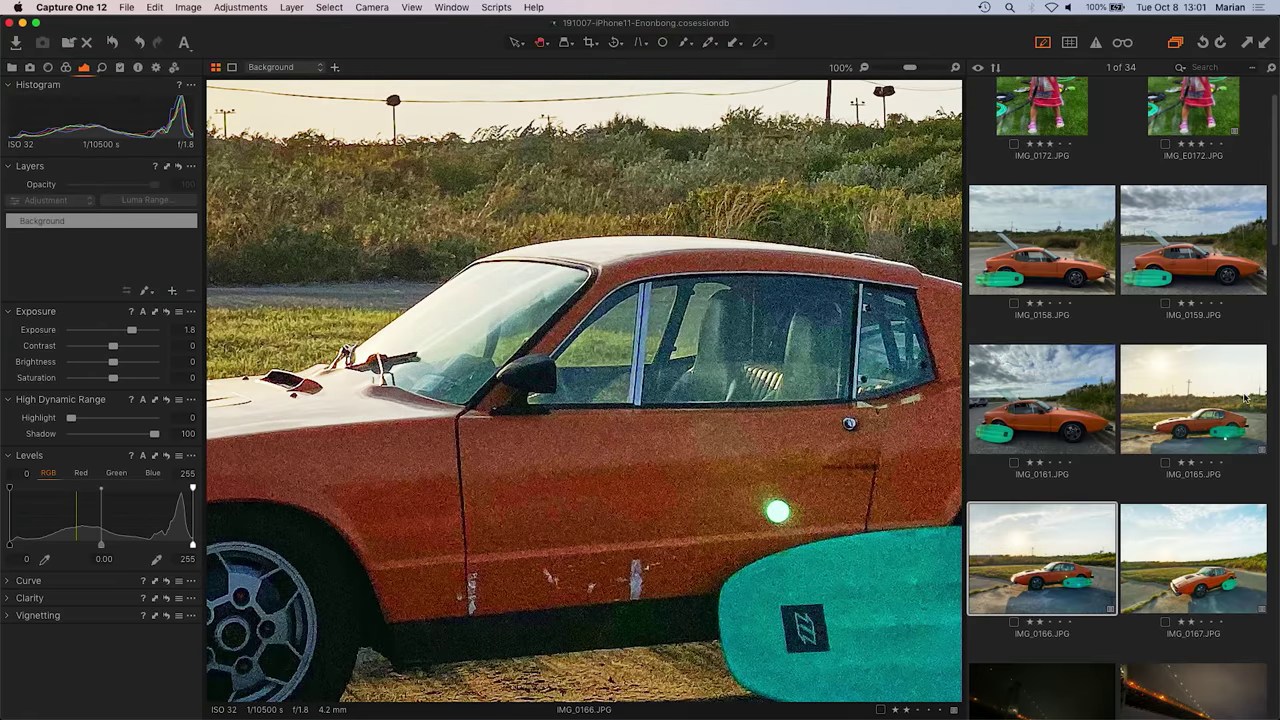
# Inspect the front wheel, hood, windshield and door of IMG_0165 at 100%, and return to the full frame
pyautogui.click(1196, 415)
pyautogui.scroll(-5, 578, 587)
pyautogui.hscroll(-8, 680, 530)
pyautogui.scroll(3, 680, 530)
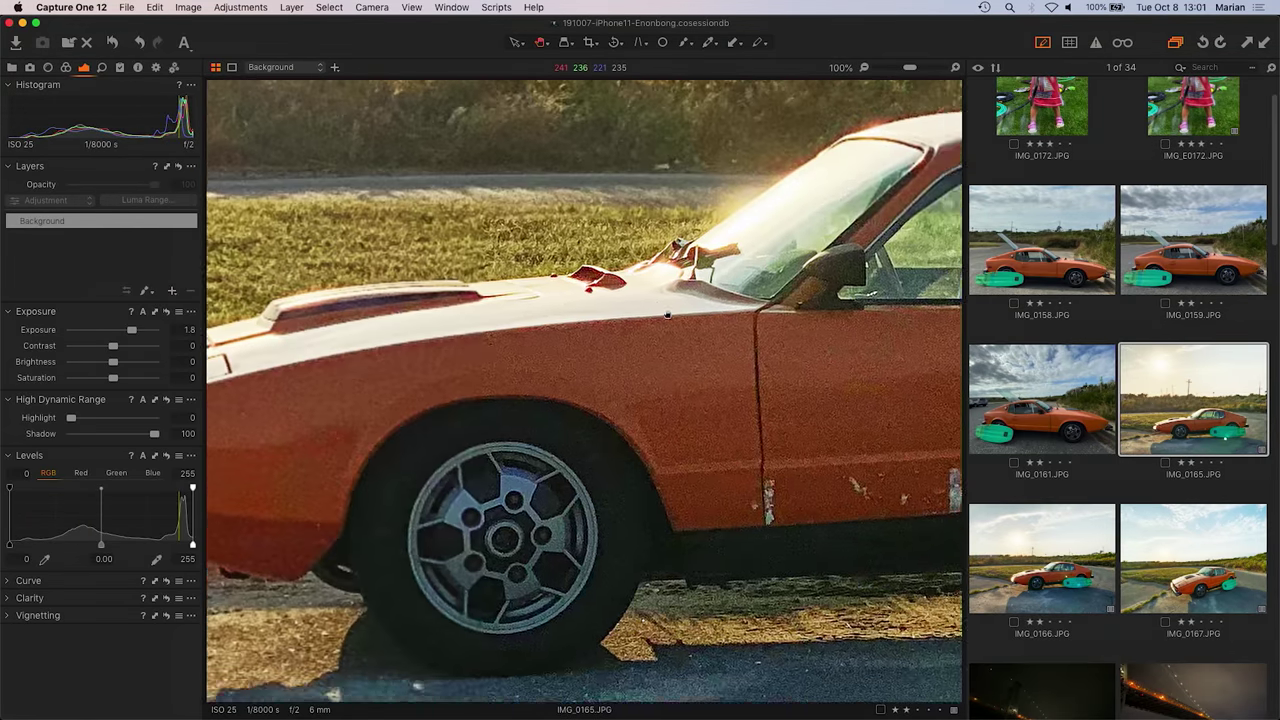
pyautogui.hscroll(5, 779, 474)
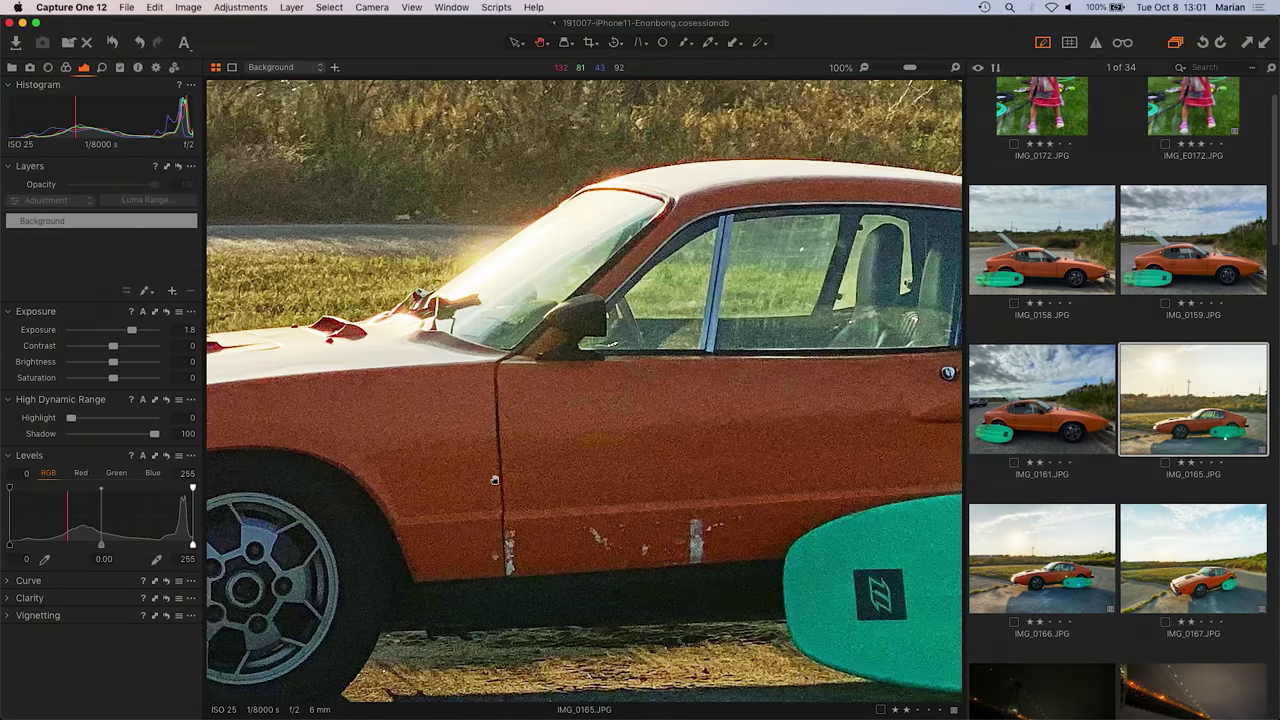
pyautogui.press('super+0')
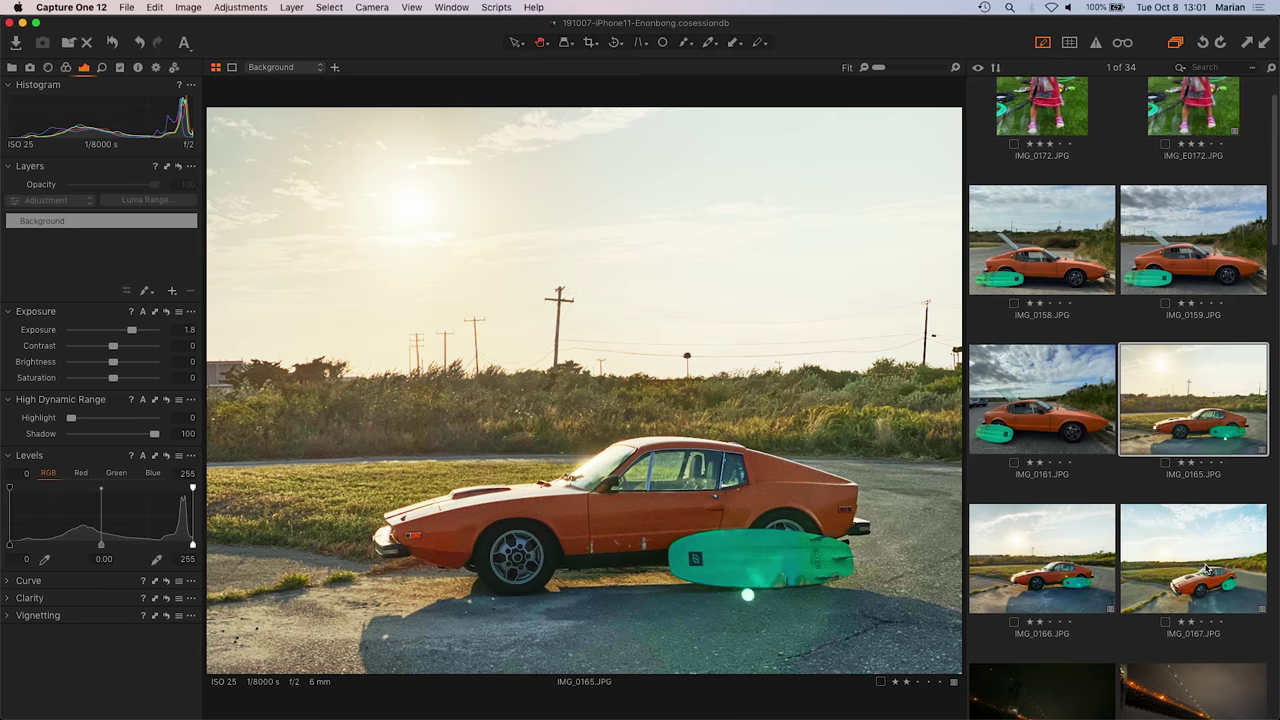
# Compare the background blur of the garden hose portrait between IMG_0172 and IMG_E0172 at full frame
pyautogui.scroll(-2, 1207, 568)
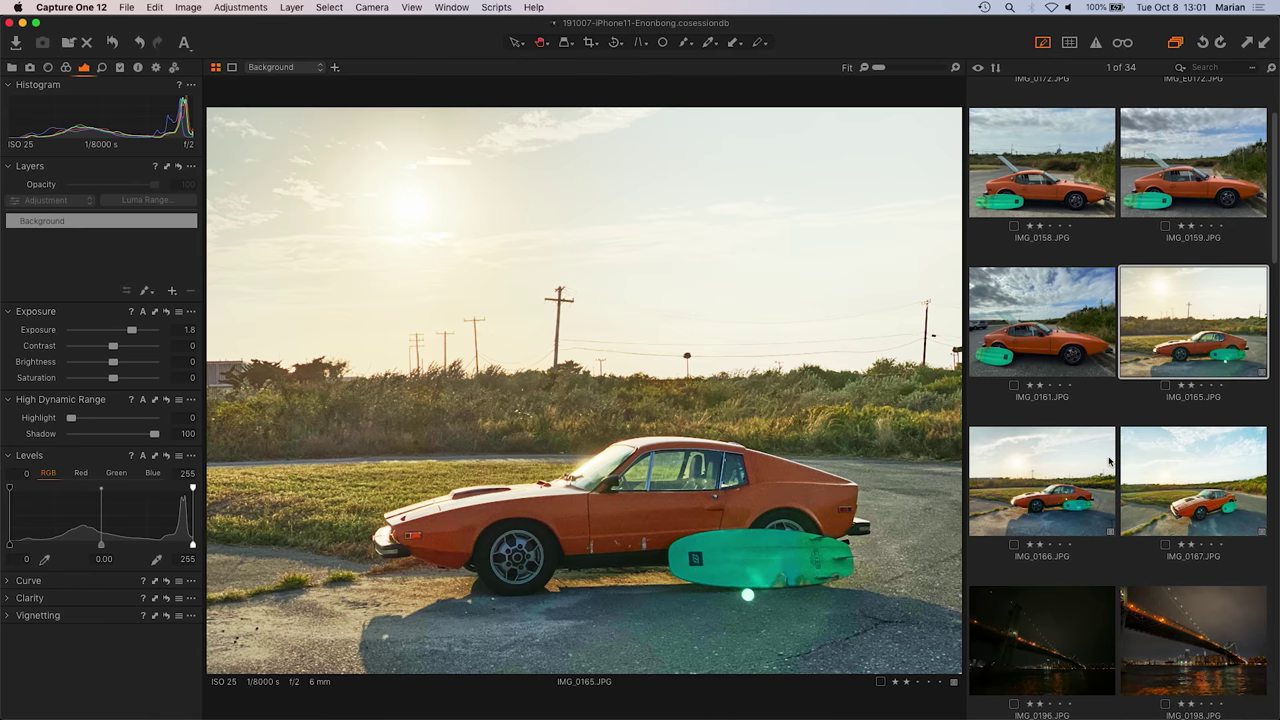
pyautogui.scroll(4, 1109, 460)
pyautogui.click(1052, 147)
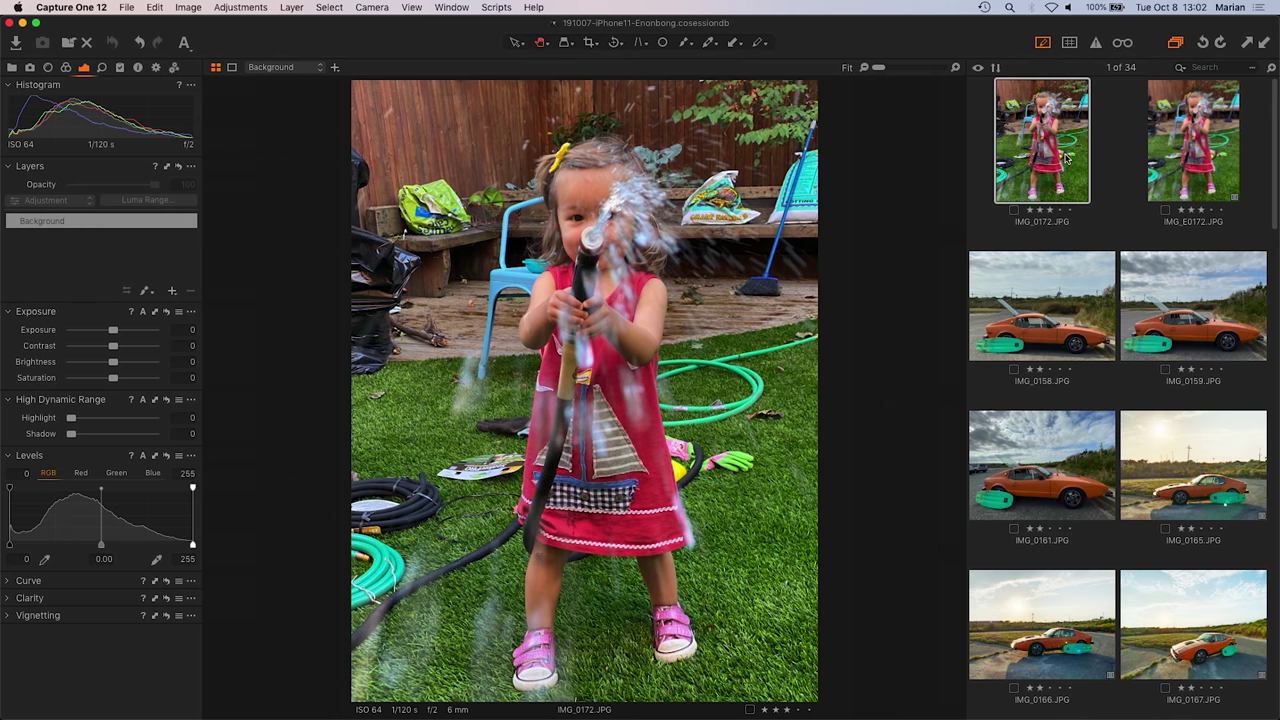
pyautogui.press('Right')
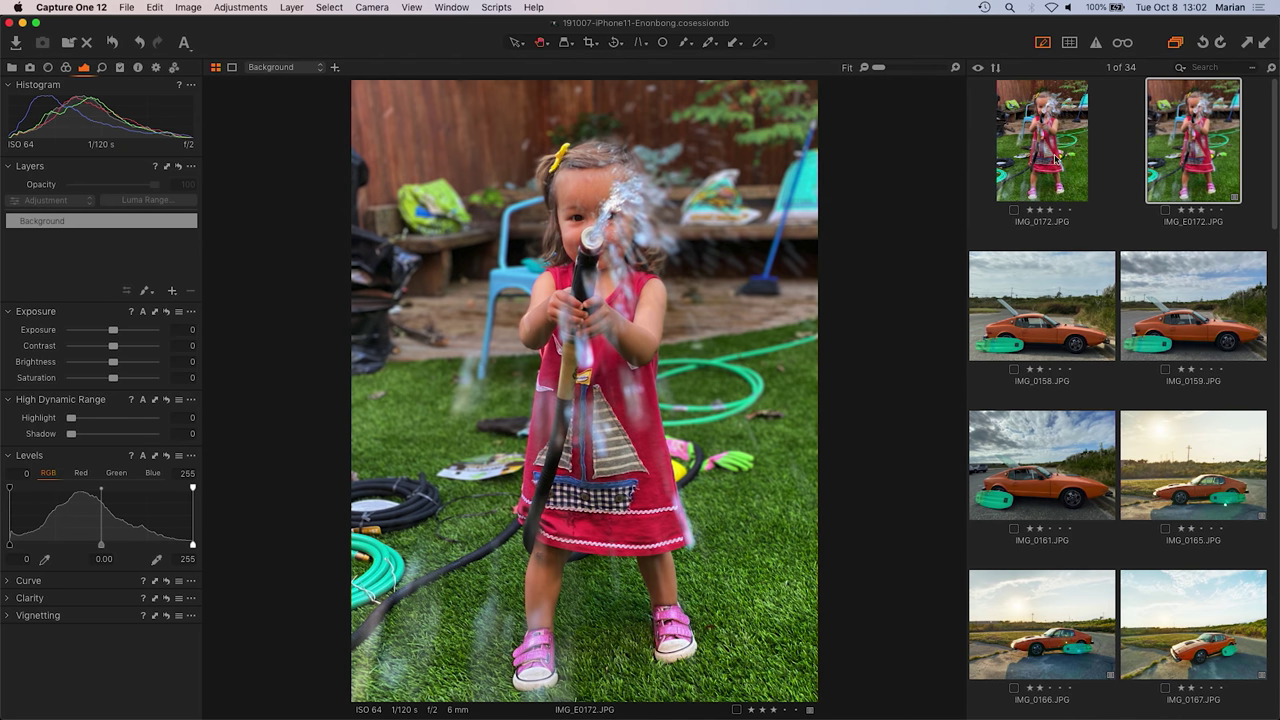
pyautogui.press('Left')
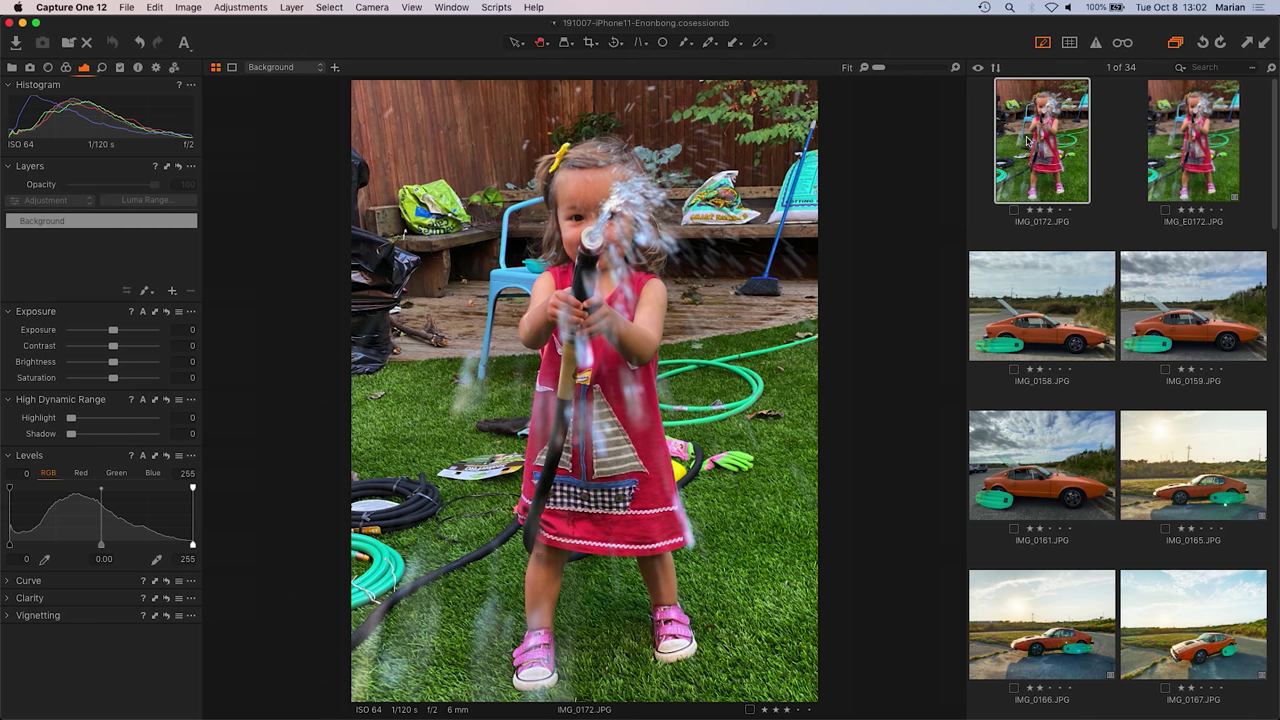
pyautogui.press('Right')
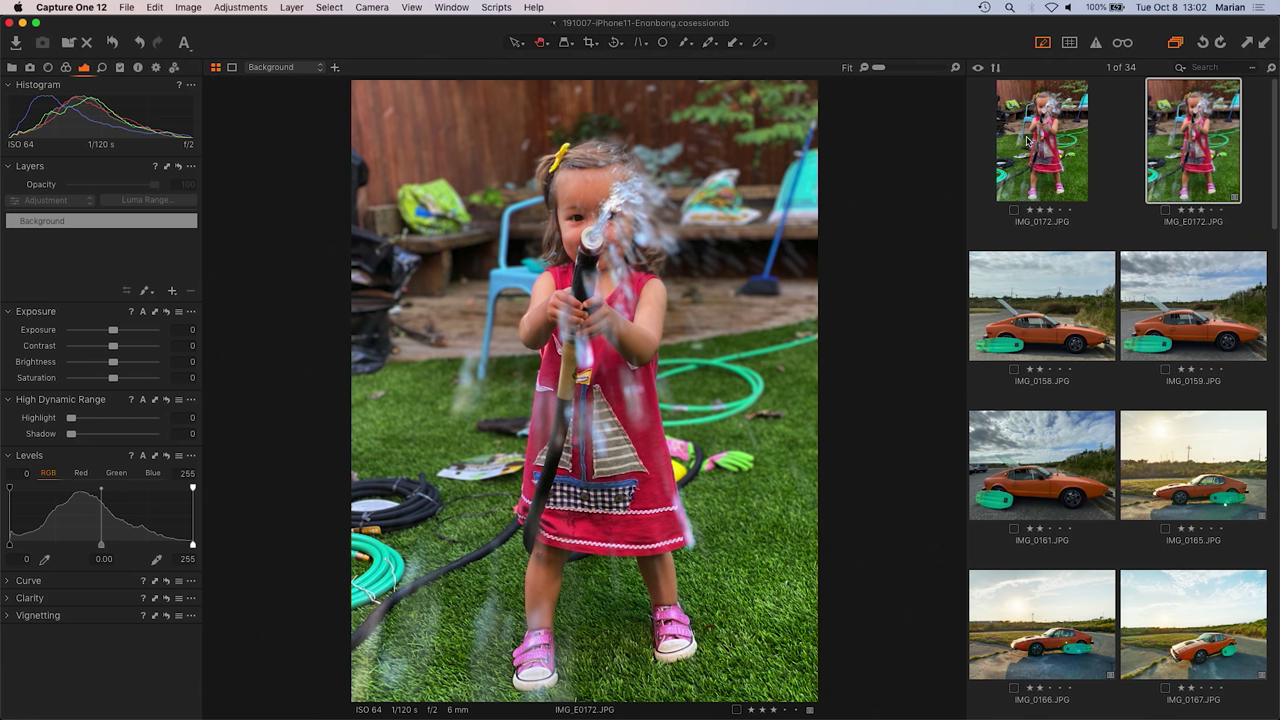
pyautogui.press('Left')
pyautogui.press('Right')
pyautogui.press('Left')
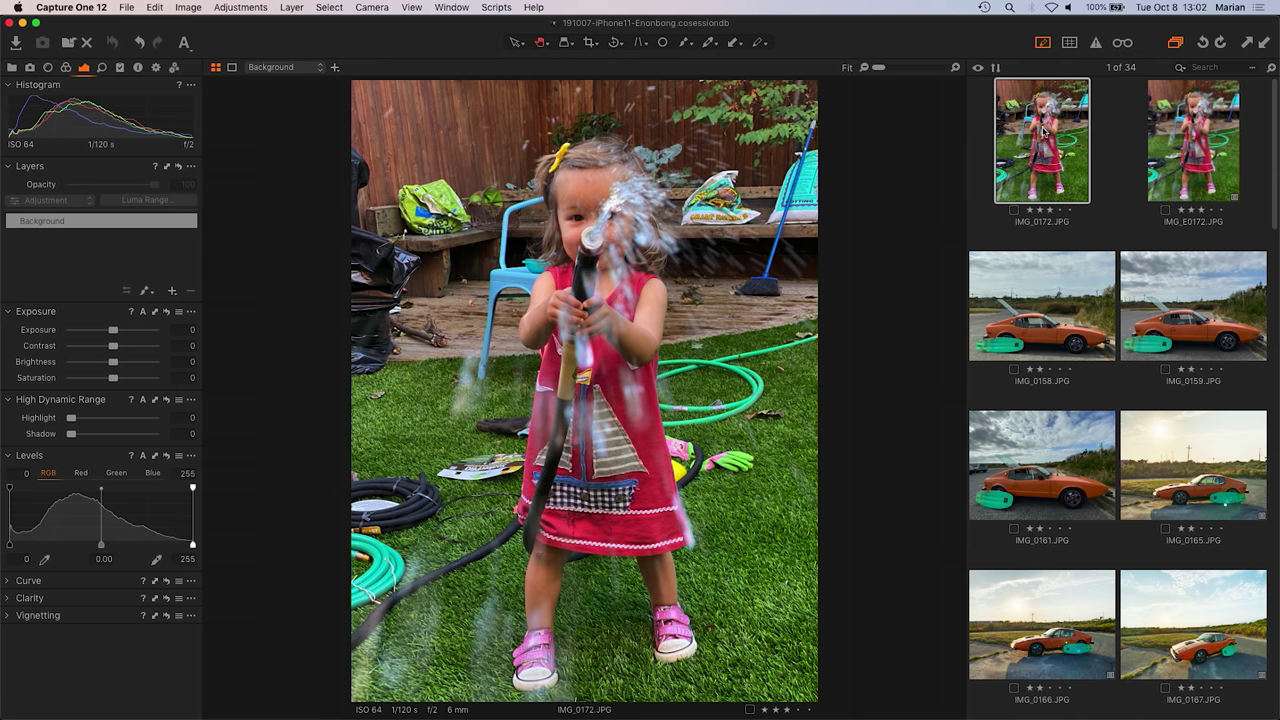
# Alternate between IMG_0172 and IMG_E0172 at full frame to judge how the girl separates from the backyard
pyautogui.press('Right')
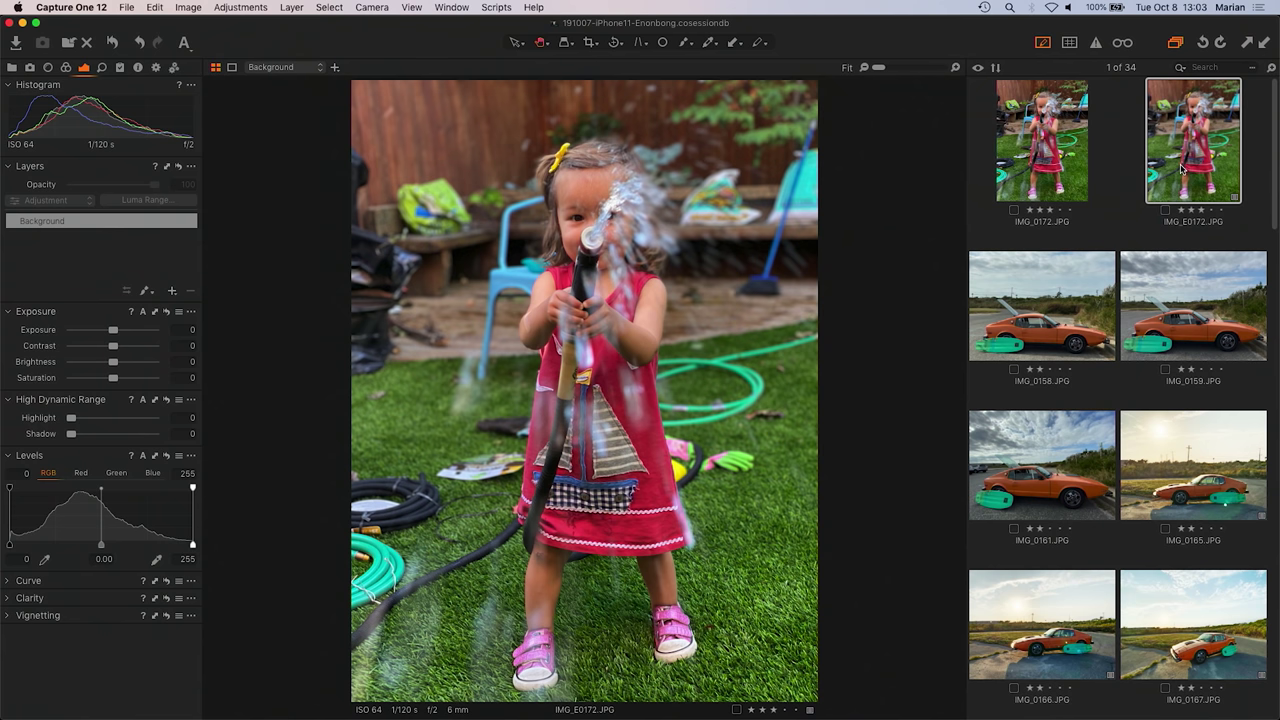
pyautogui.press('Left')
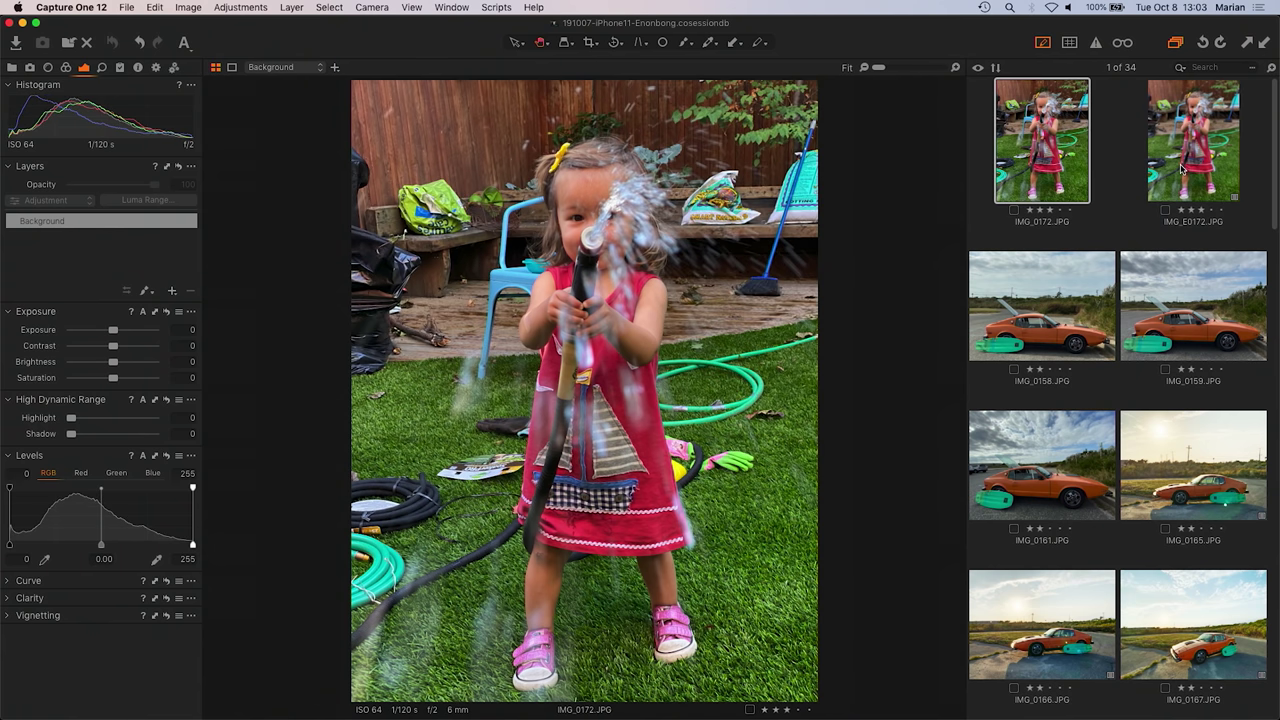
pyautogui.press('Right')
pyautogui.press('Left')
# Inspect the blue chair, the girl's face and the edges of her hair at 100% in IMG_E0172
pyautogui.doubleClick(532, 428)
pyautogui.click(1197, 118)
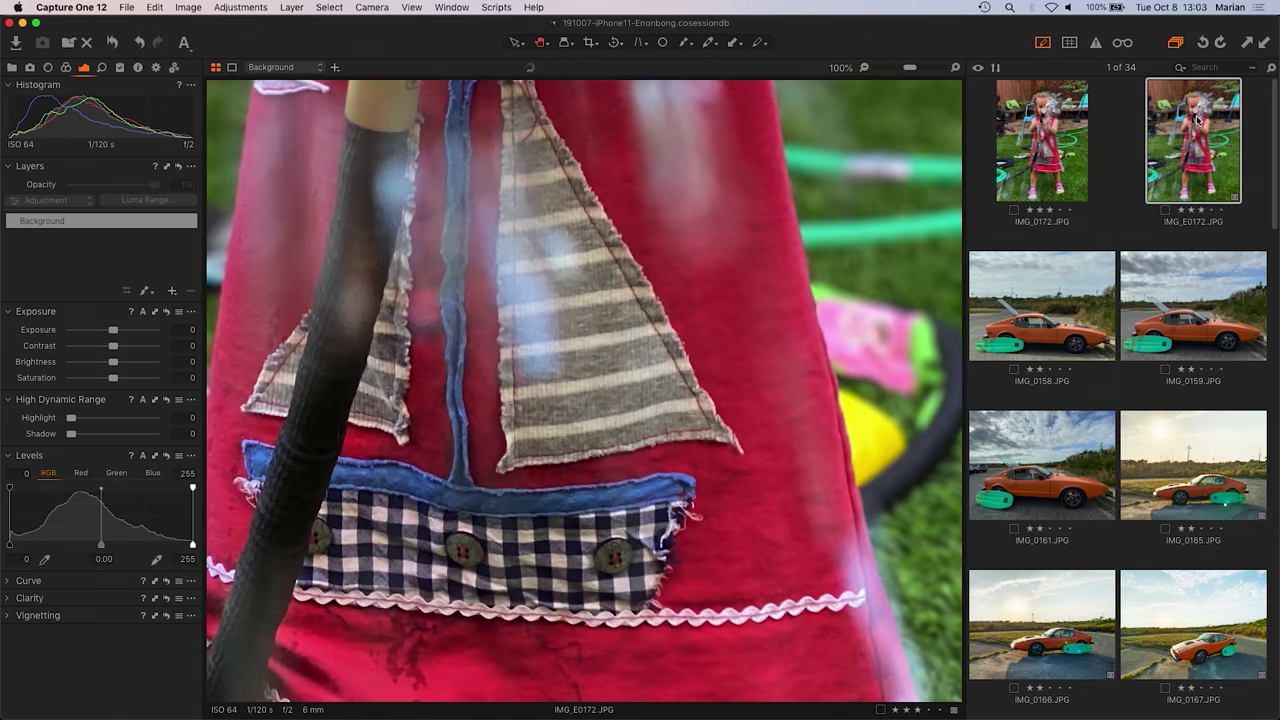
pyautogui.moveTo(560, 120); pyautogui.dragTo(761, 345)
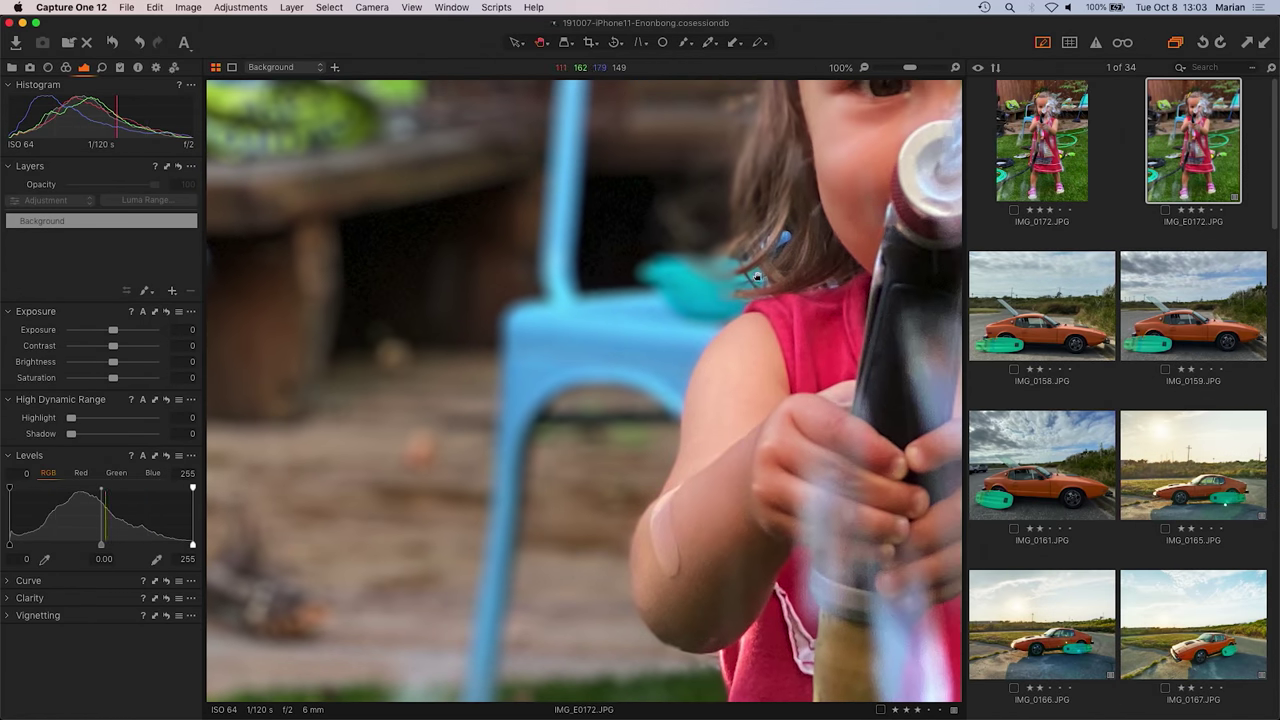
pyautogui.moveTo(757, 276); pyautogui.dragTo(652, 381)
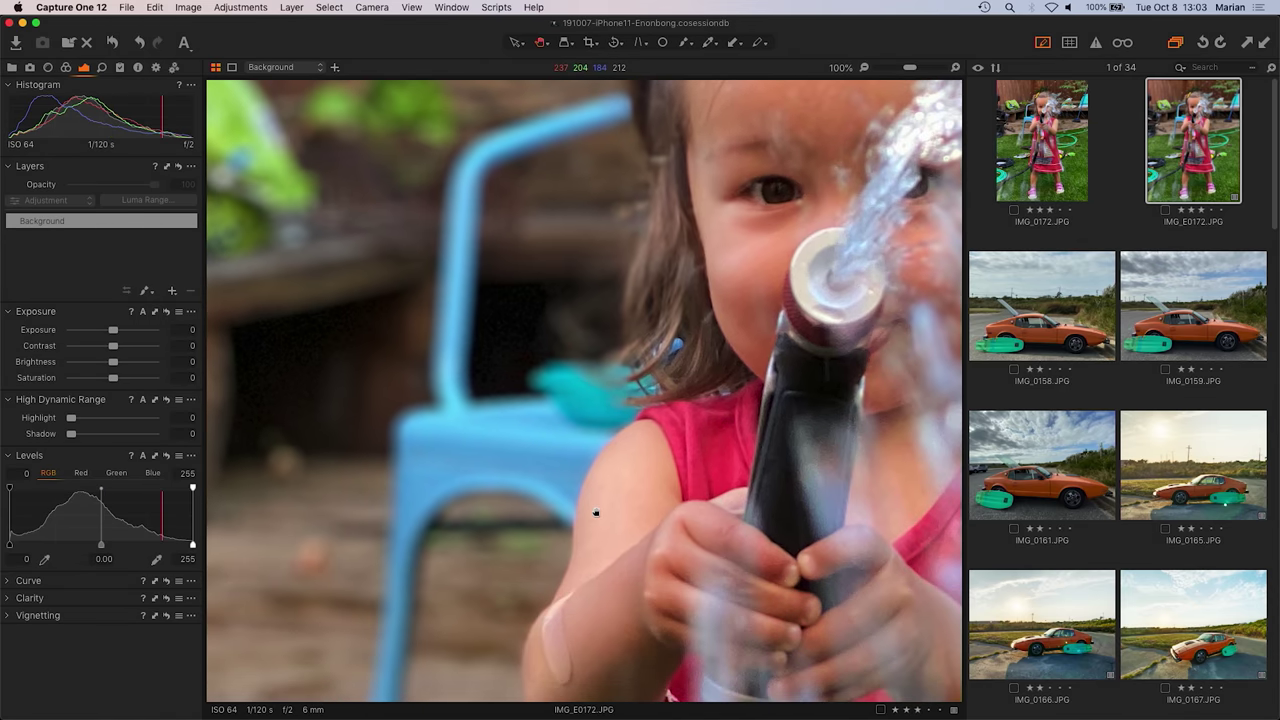
pyautogui.moveTo(663, 198); pyautogui.dragTo(663, 324)
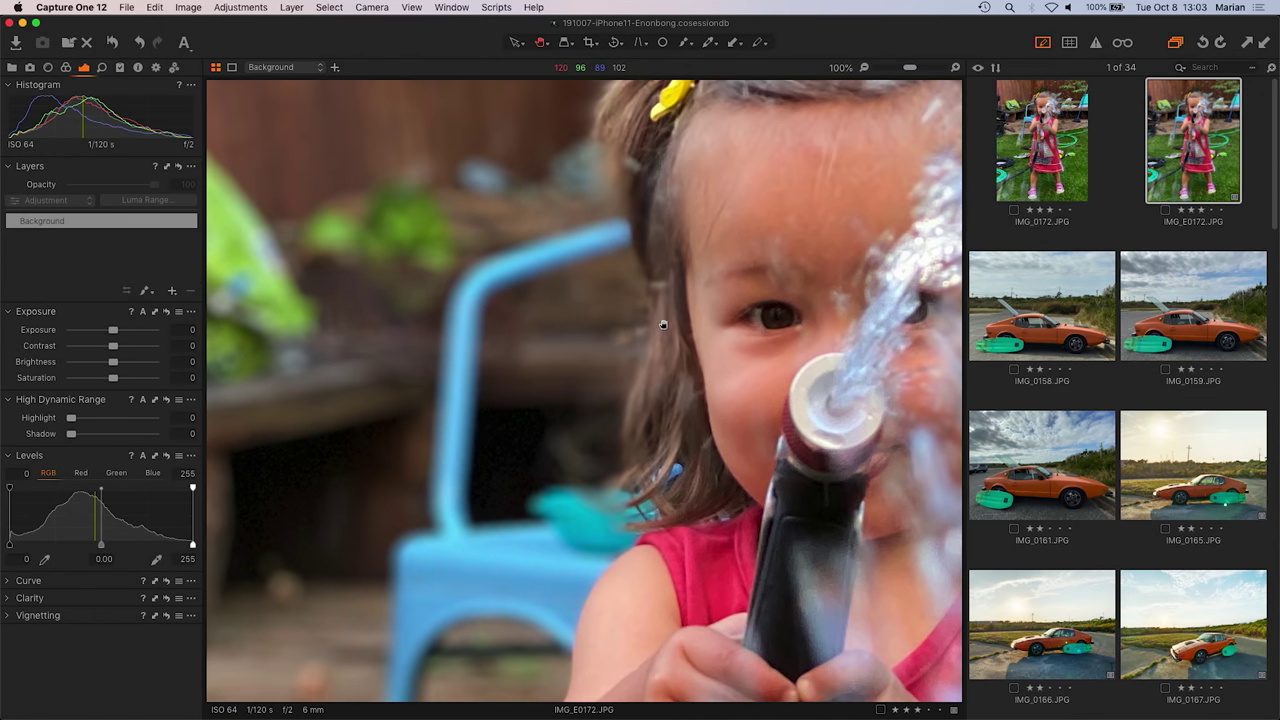
pyautogui.moveTo(658, 156); pyautogui.dragTo(645, 430)
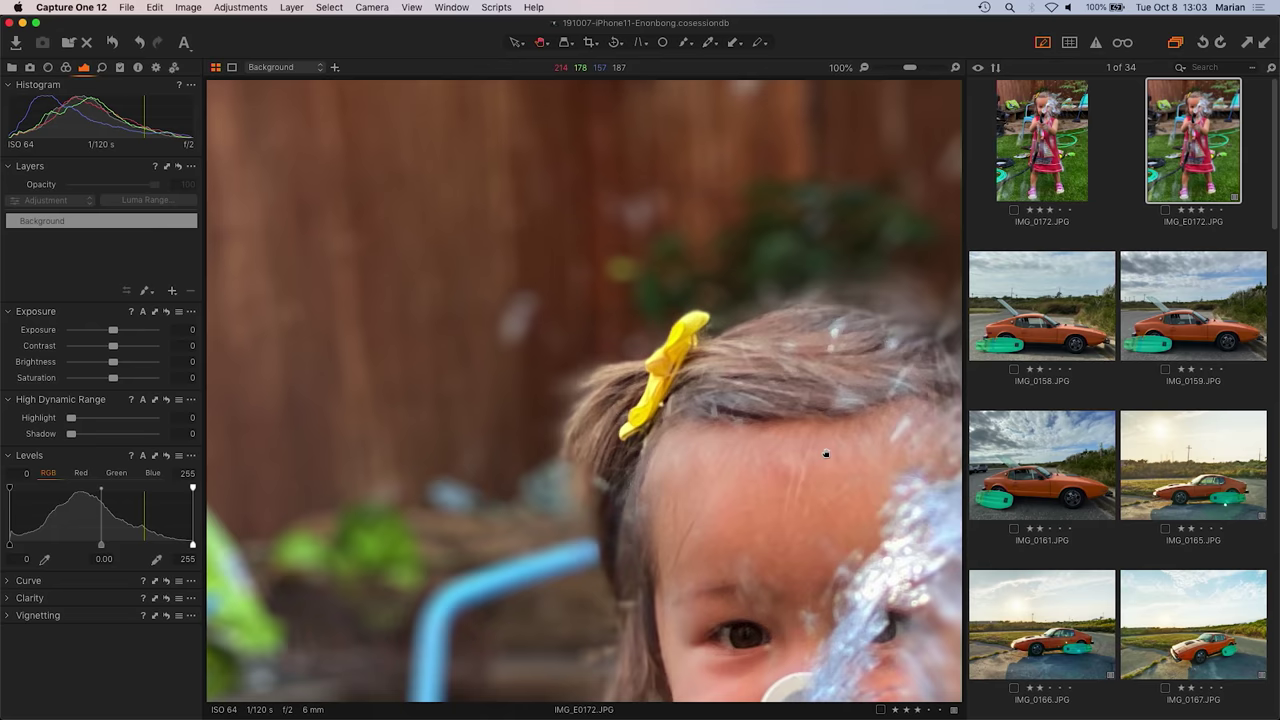
# Examine the water spray, hose nozzle and arm edges against the blurred background at 100% in IMG_E0172
pyautogui.moveTo(825, 454)
pyautogui.mouseDown()
pyautogui.moveTo(560, 417)
pyautogui.moveTo(443, 280)
pyautogui.mouseUp()
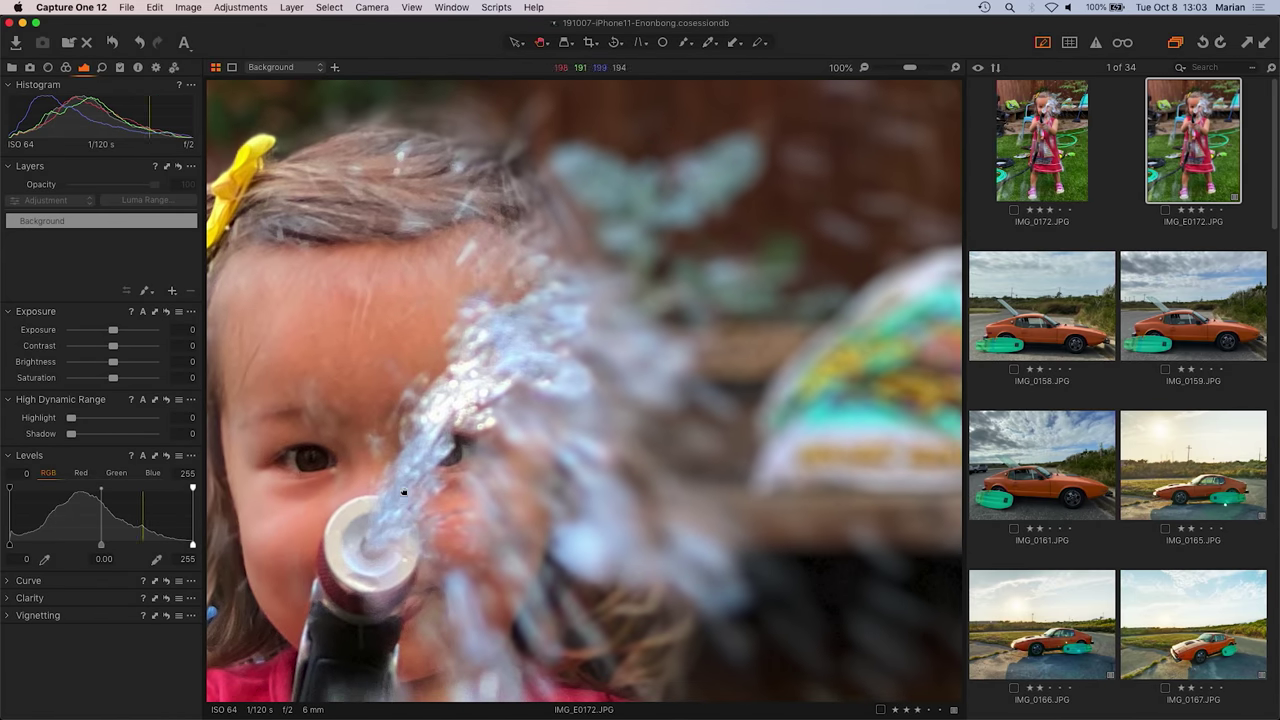
pyautogui.moveTo(634, 469); pyautogui.dragTo(655, 290)
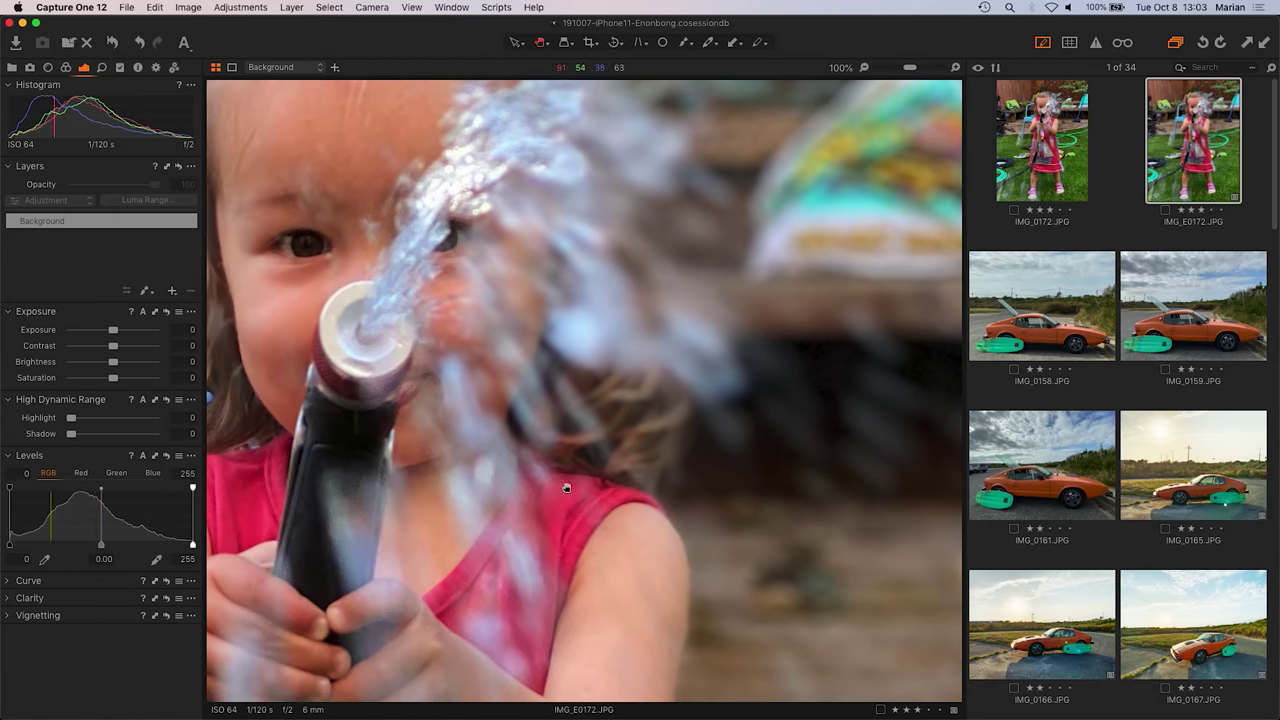
pyautogui.moveTo(566, 488); pyautogui.dragTo(602, 228)
pyautogui.moveTo(674, 443); pyautogui.dragTo(654, 194)
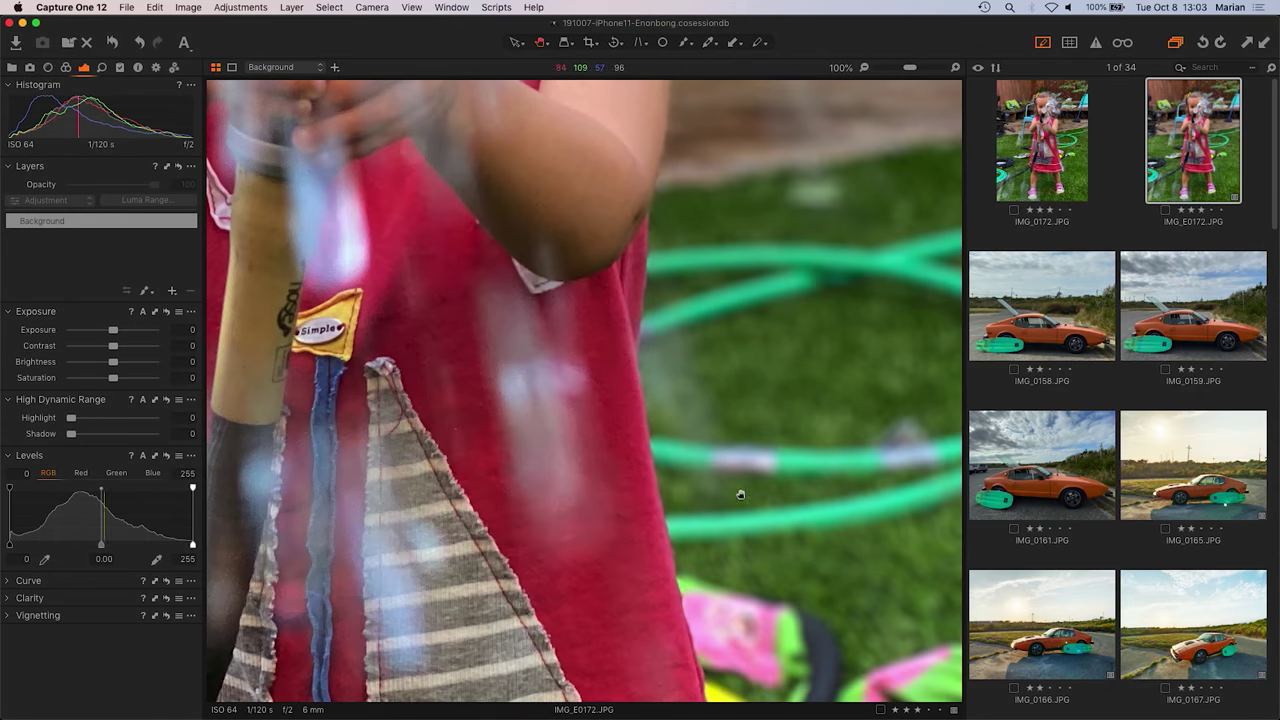
# Inspect the dress, the coiled hoses and the grass at 100% in IMG_E0172, and return to the full frame
pyautogui.moveTo(740, 494); pyautogui.dragTo(726, 163)
pyautogui.moveTo(720, 420); pyautogui.dragTo(716, 248)
pyautogui.moveTo(712, 383); pyautogui.dragTo(880, 96)
pyautogui.moveTo(400, 250); pyautogui.dragTo(780, 400)
pyautogui.moveTo(436, 383); pyautogui.dragTo(776, 383)
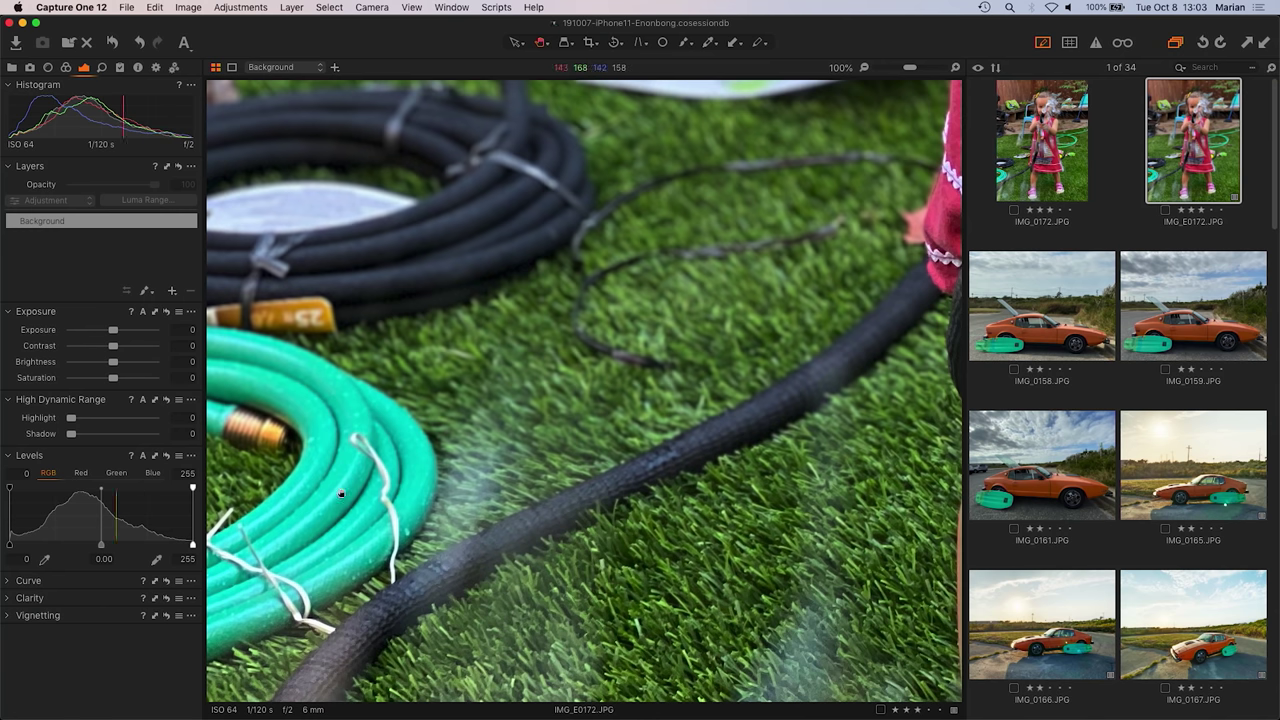
pyautogui.press('super+0')
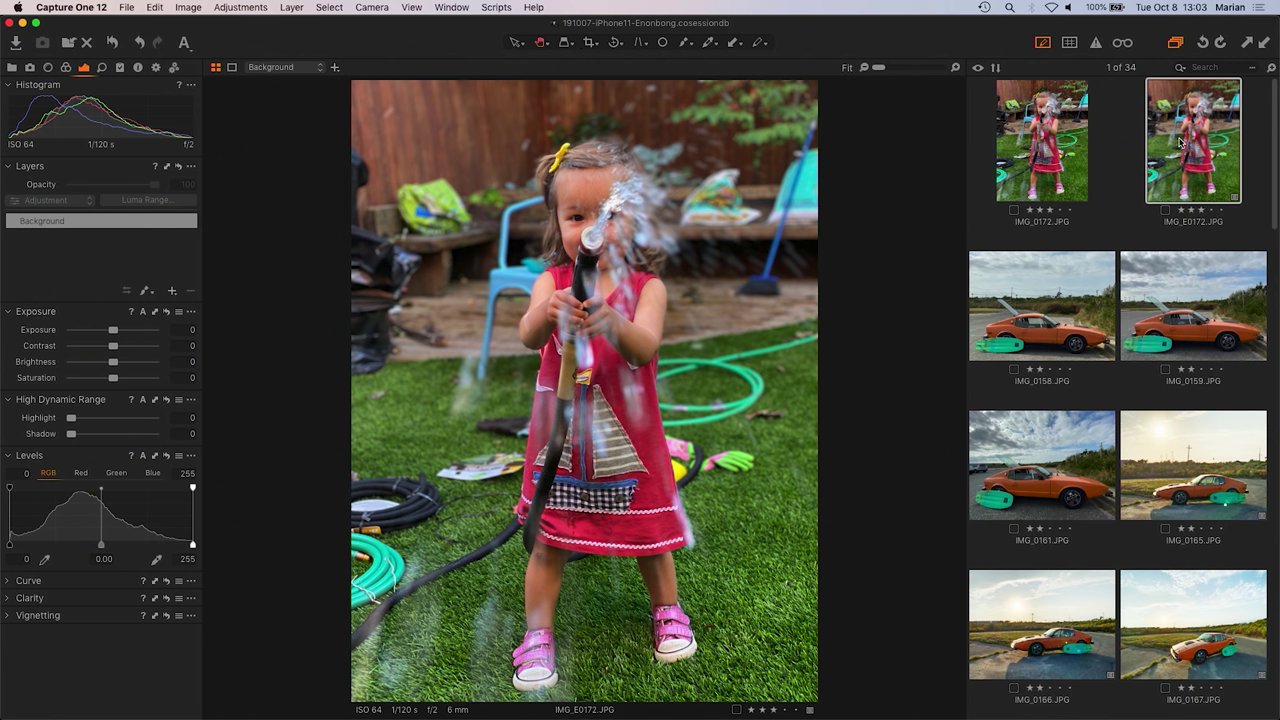
# View the unblurred IMG_0172 again, and bring up the night bridge photos IMG_0199 and IMG_0198
pyautogui.press('Left')
pyautogui.click(1068, 157)
pyautogui.scroll(-5, 1250, 549)
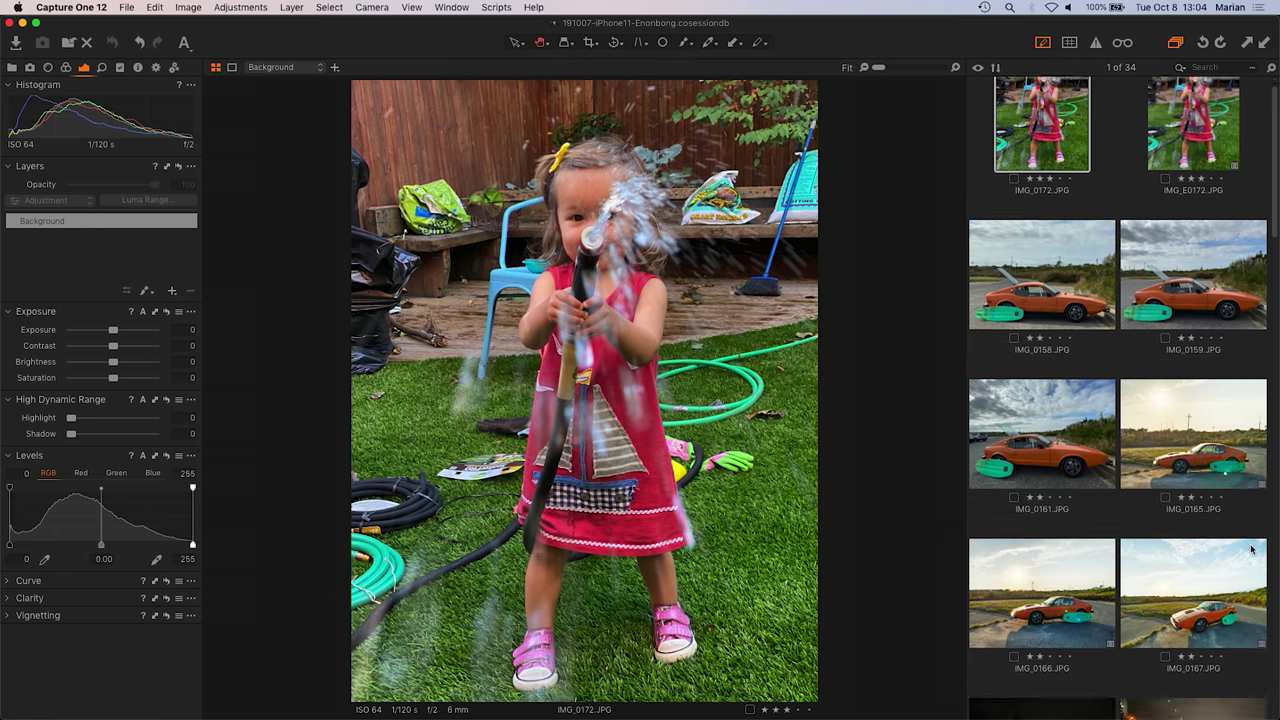
pyautogui.click(1041, 590)
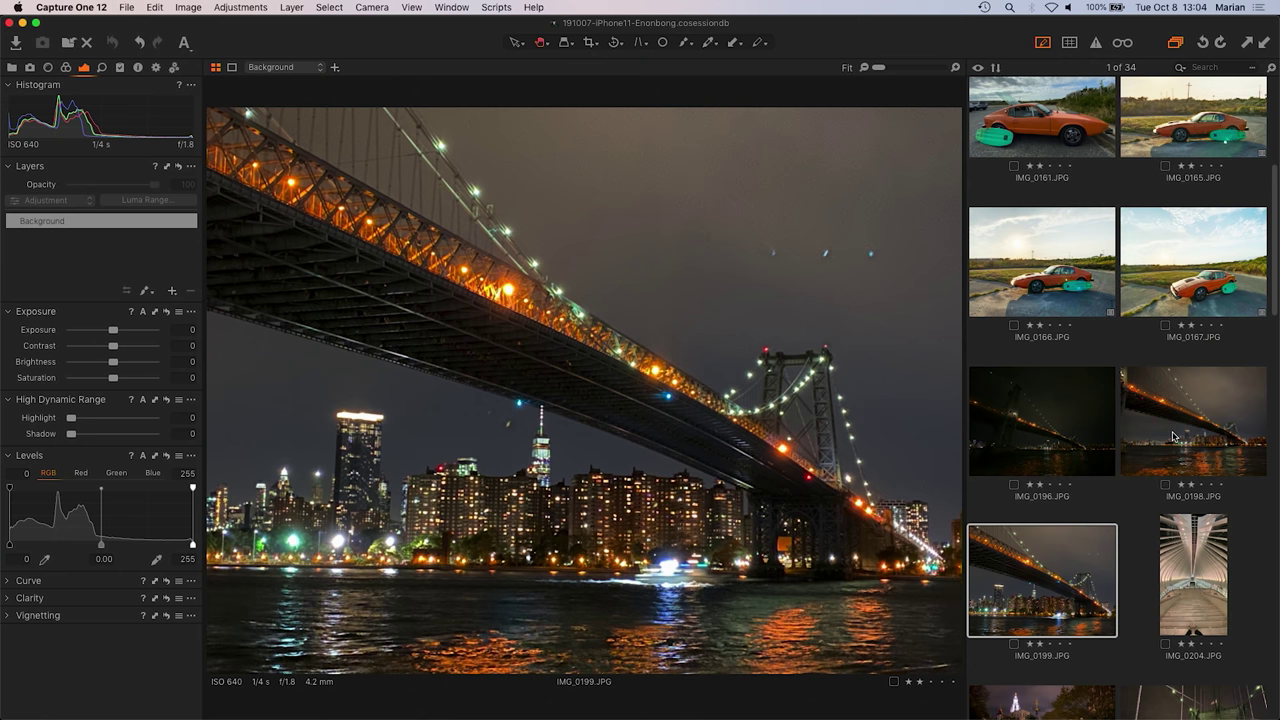
pyautogui.click(1174, 436)
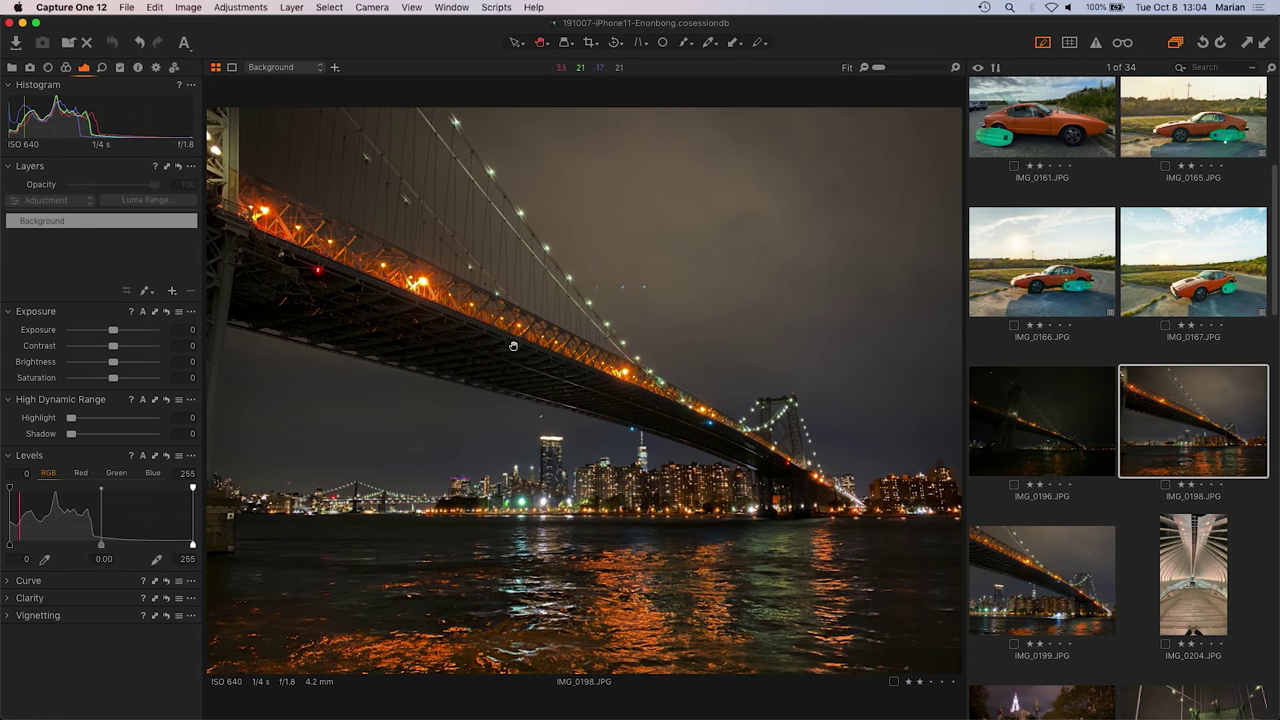
# Inspect the bridge, tower, skyline and river at 100% in IMG_0198, and return to the full frame
pyautogui.click(628, 384)
pyautogui.moveTo(567, 367)
pyautogui.mouseDown()
pyautogui.moveTo(431, 324)
pyautogui.moveTo(548, 358)
pyautogui.mouseUp()
pyautogui.hscroll(5, 548, 360)
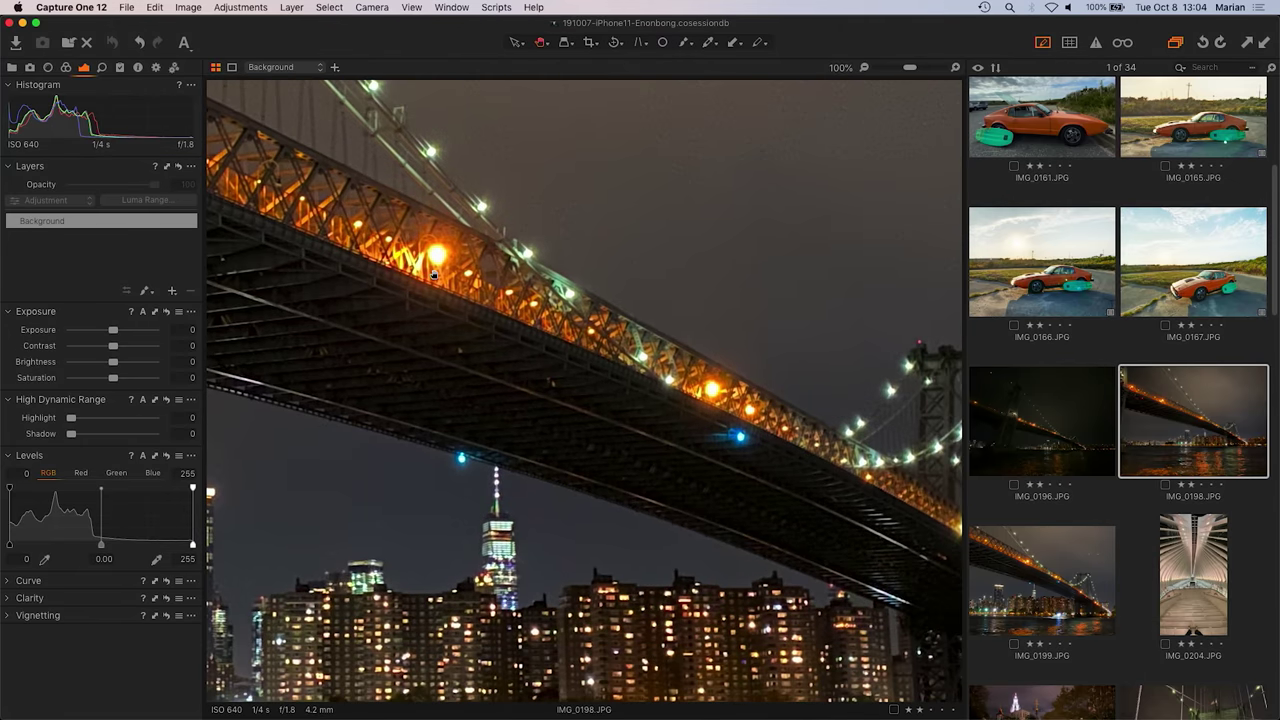
pyautogui.hscroll(6, 548, 365)
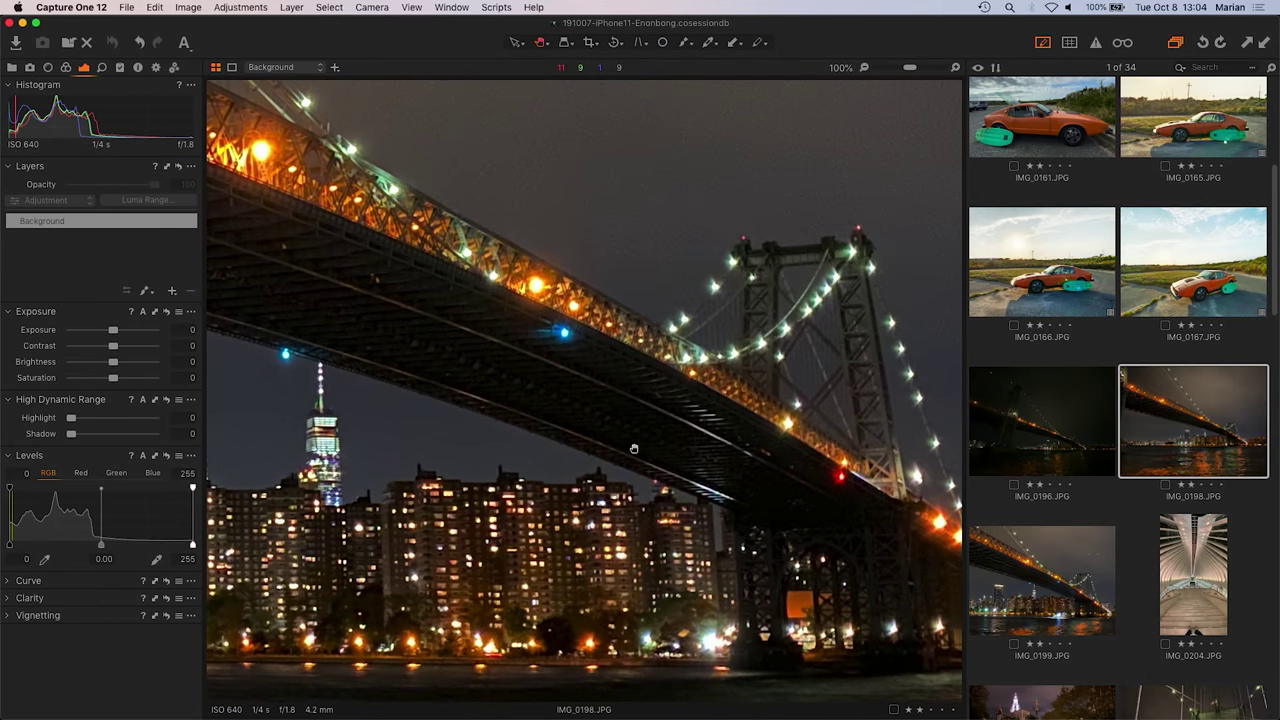
pyautogui.hscroll(8, 700, 520)
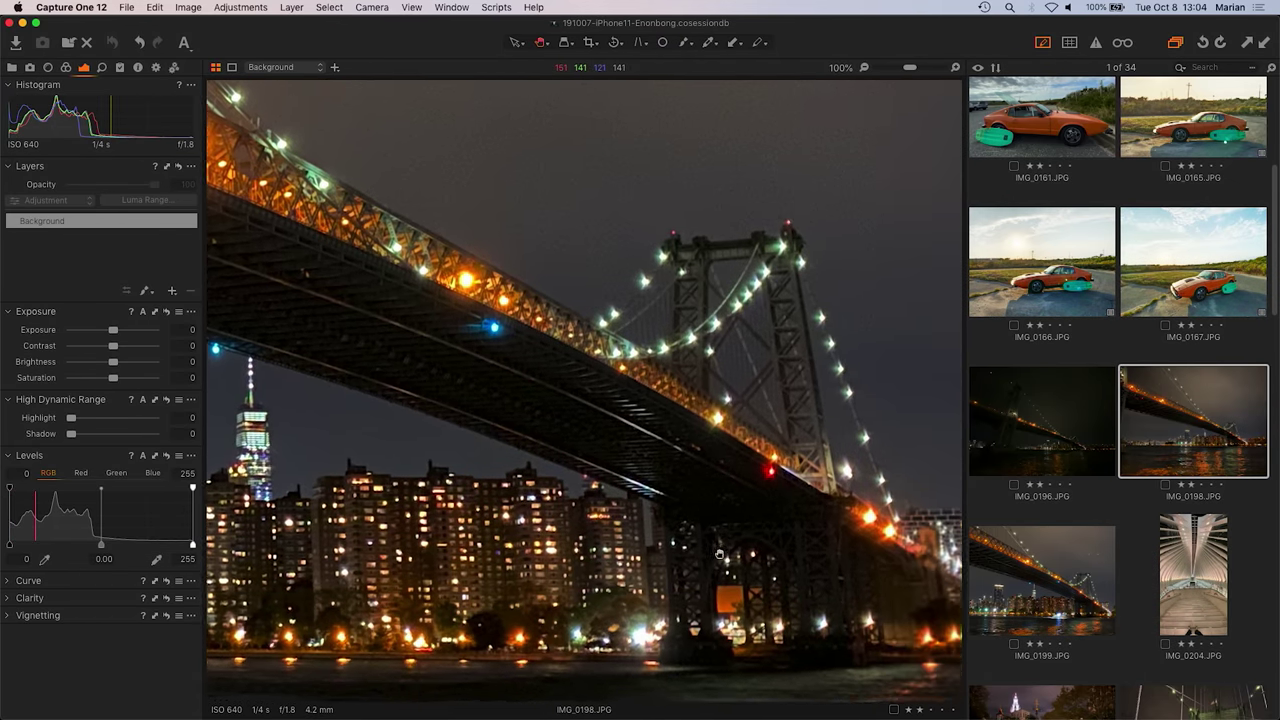
pyautogui.hscroll(-10, 548, 496)
pyautogui.scroll(-4, 548, 496)
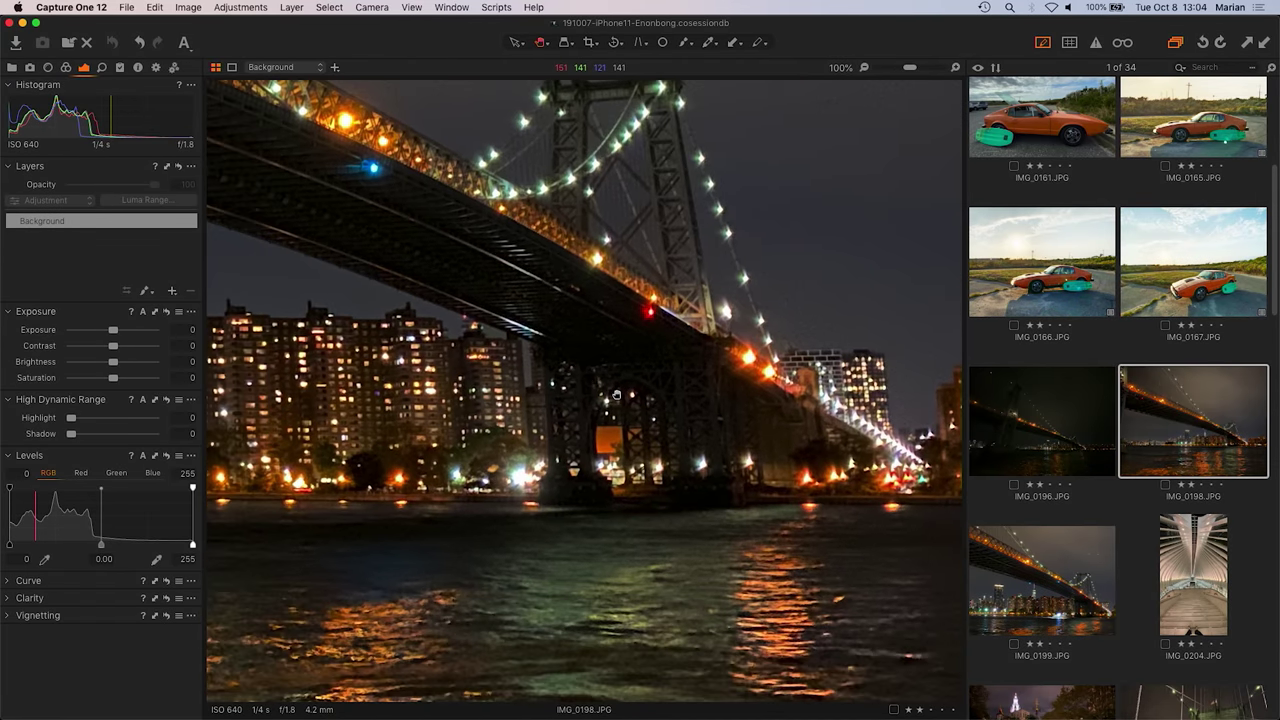
pyautogui.hscroll(-6, 757, 351)
pyautogui.scroll(2, 757, 351)
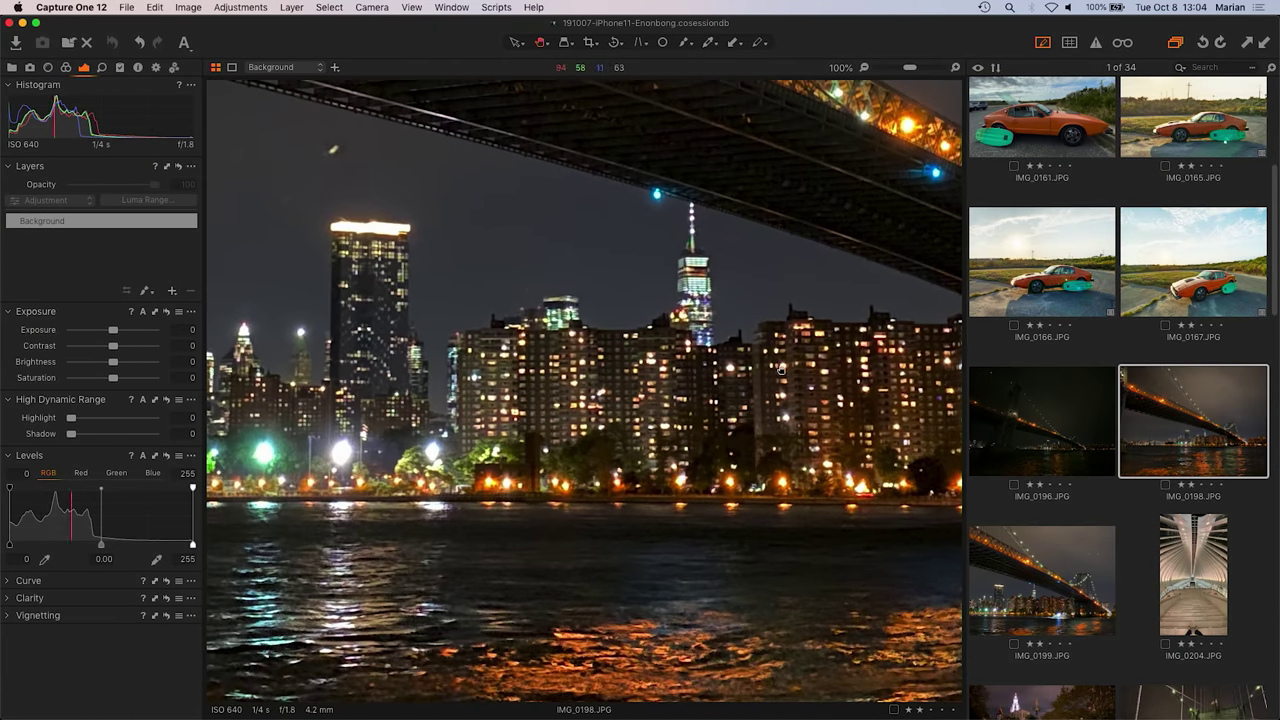
pyautogui.press('super+0')
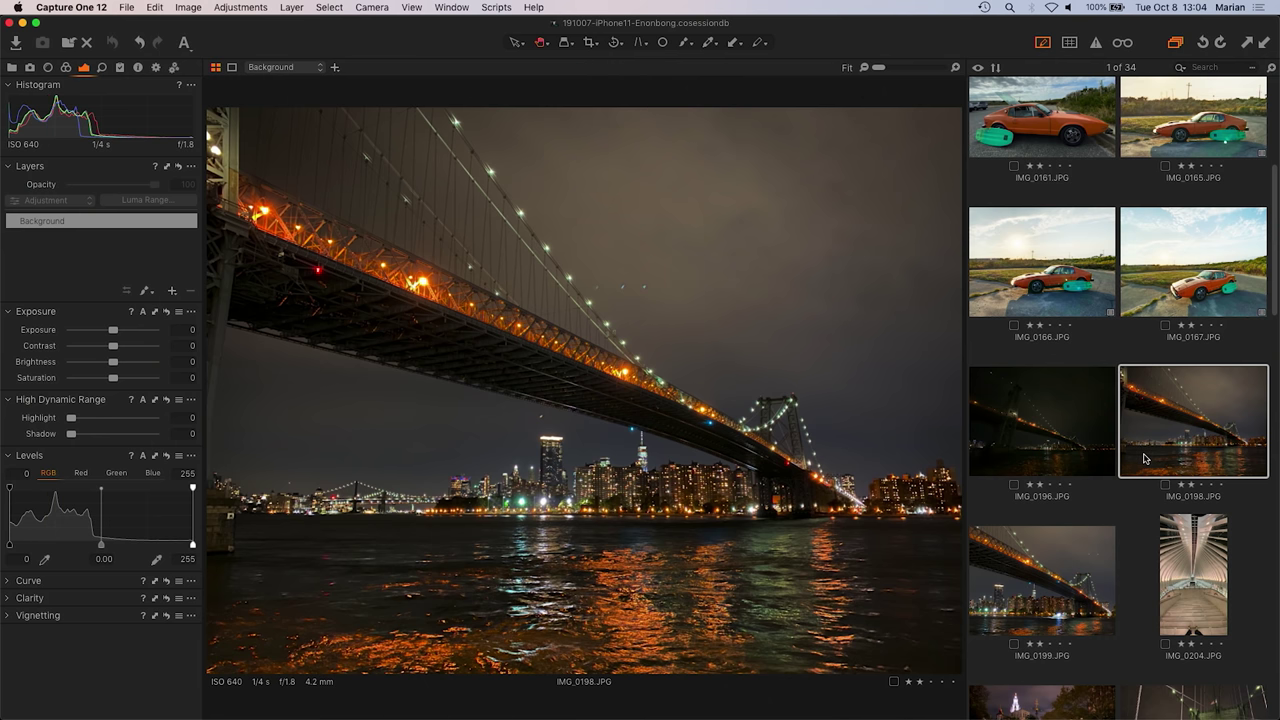
# View IMG_0199 for comparison, and examine the lit trusses, bridge tower and waterfront buildings of IMG_0198 at 100%
pyautogui.press('Right')
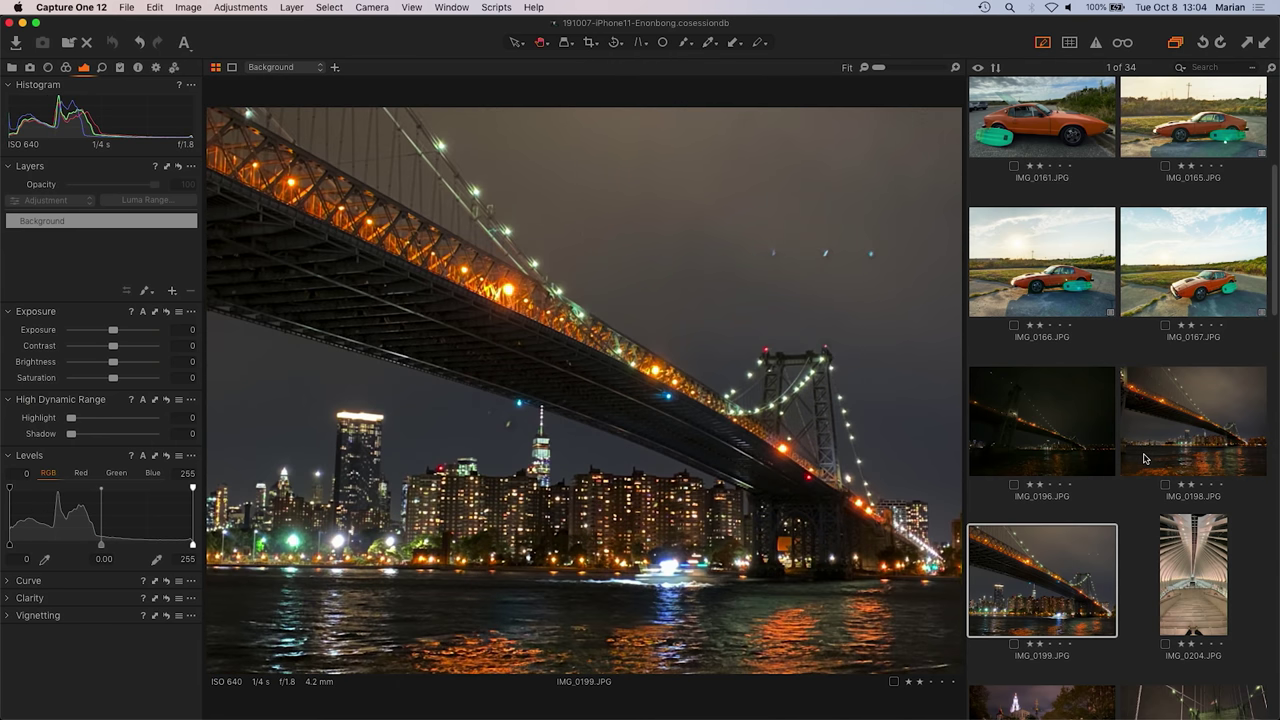
pyautogui.click(1145, 458)
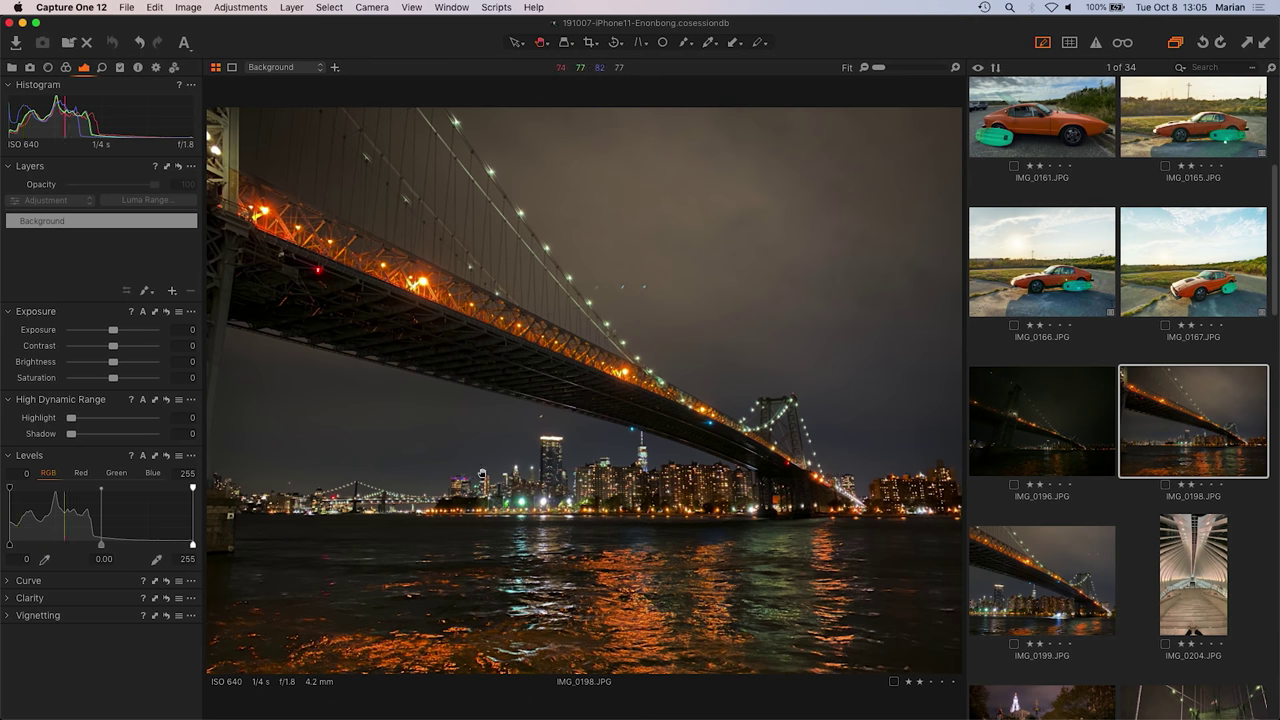
pyautogui.click(540, 328)
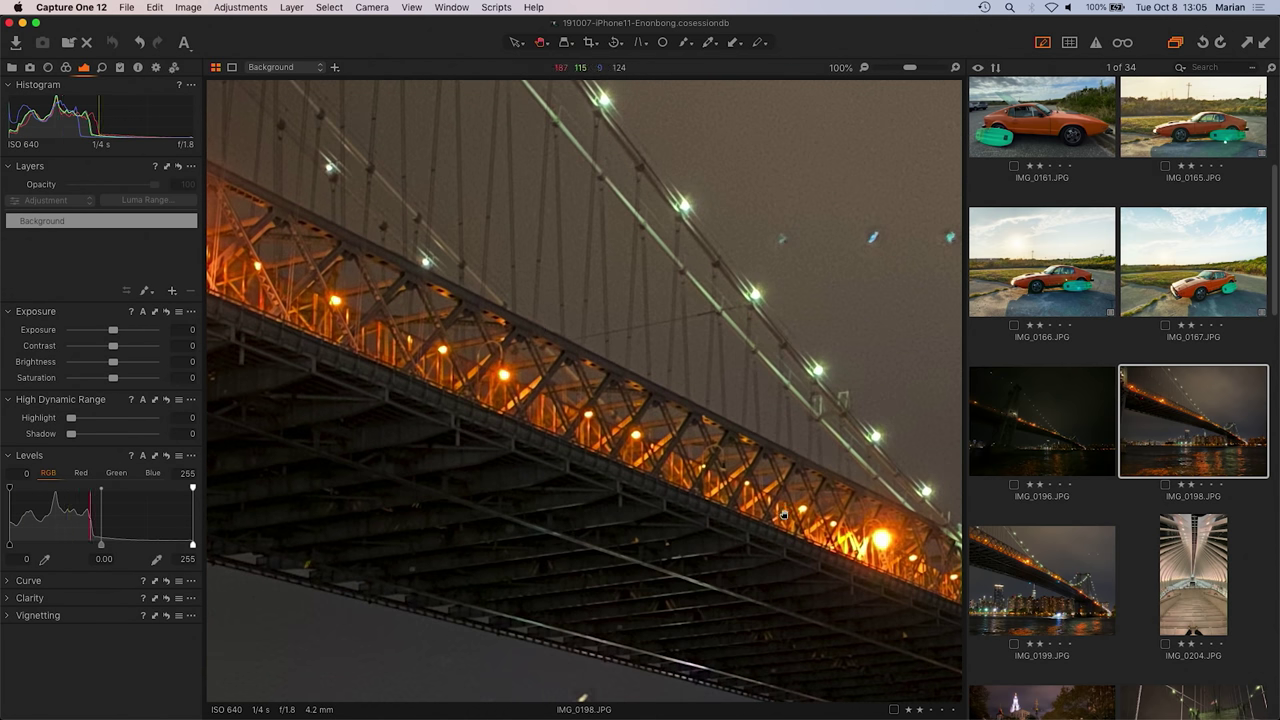
pyautogui.hscroll(5, 730, 601)
pyautogui.hscroll(5, 730, 601)
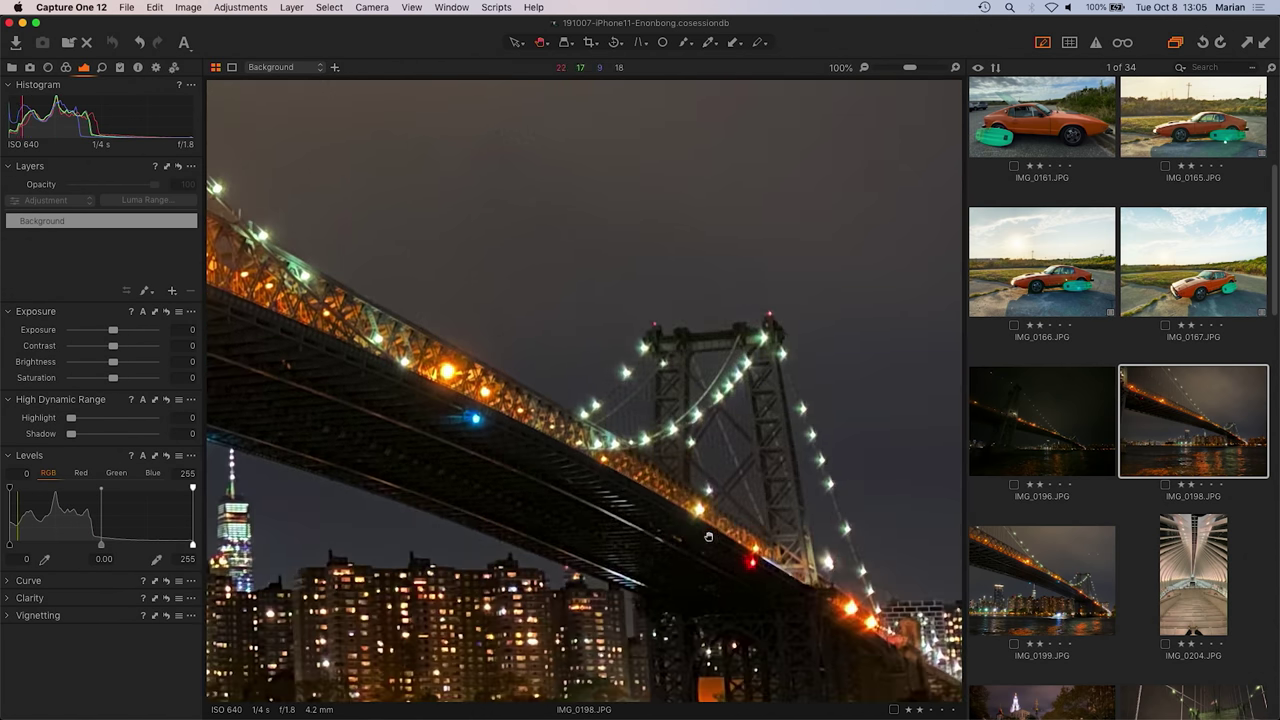
pyautogui.scroll(-3, 463, 421)
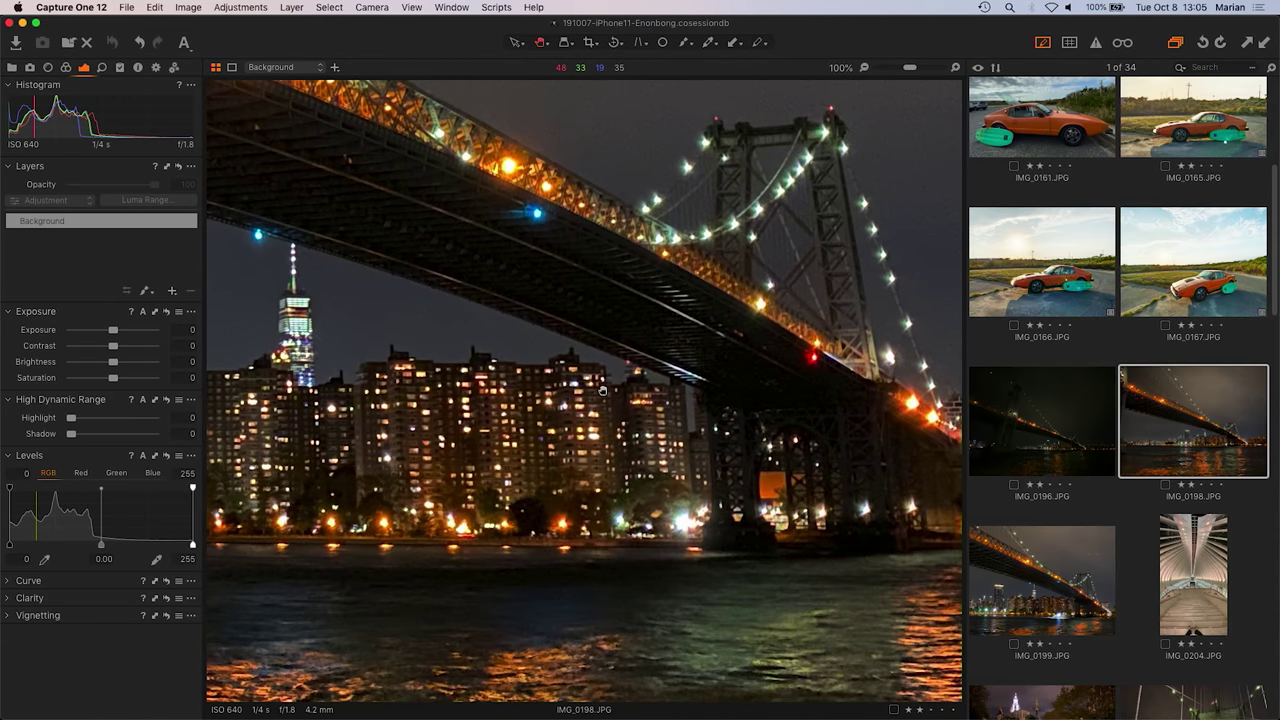
pyautogui.hscroll(-5, 603, 390)
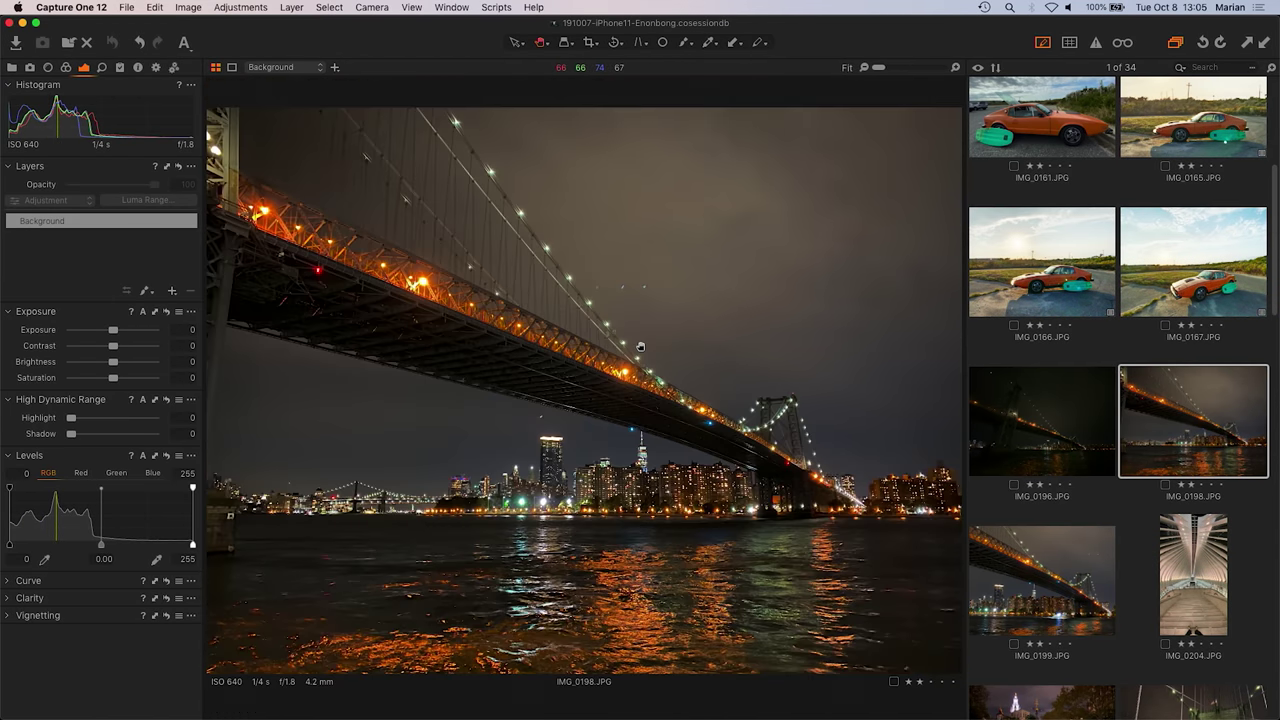
pyautogui.click(640, 349)
# Switch between IMG_0199 and IMG_0198, and inspect the middle of the bridge in IMG_0198 up close
pyautogui.click(1047, 590)
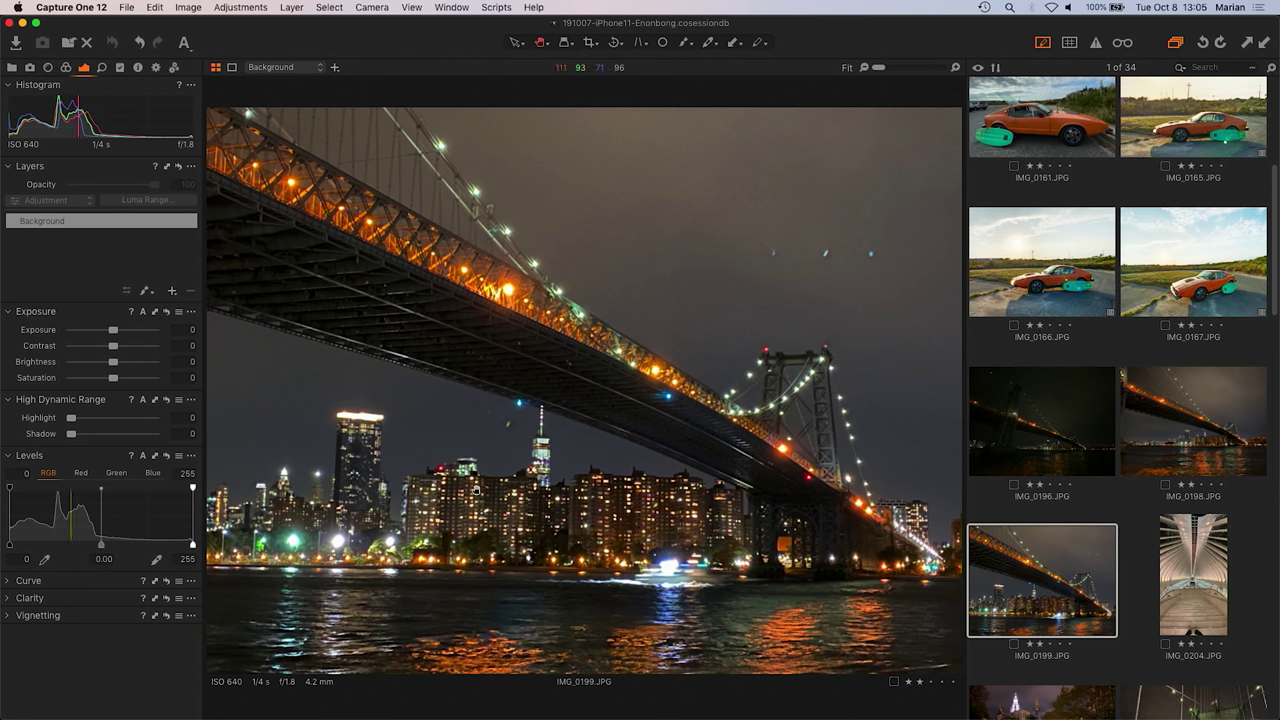
pyautogui.press('Left')
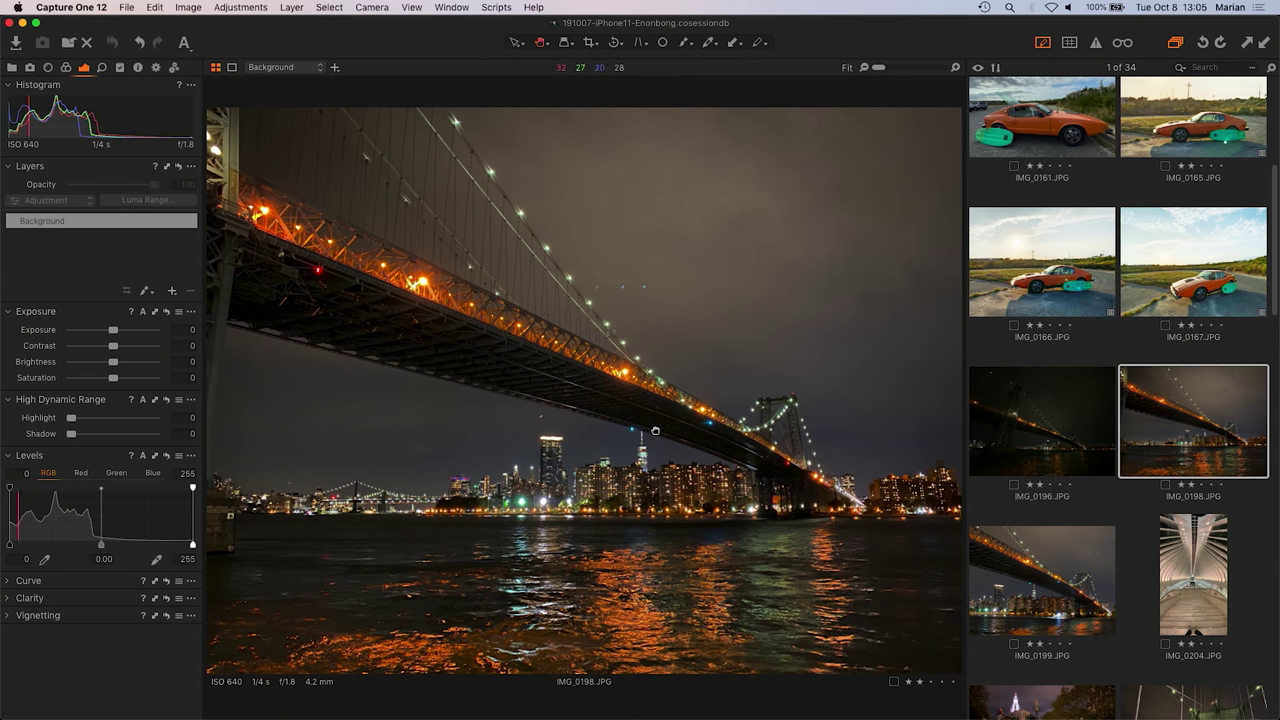
pyautogui.click(655, 430)
pyautogui.moveTo(655, 430); pyautogui.dragTo(821, 412)
pyautogui.click(667, 488)
# Inspect the high-rise and apartment buildings on the shore at 100% in IMG_0199, and return to the full frame
pyautogui.press('Right')
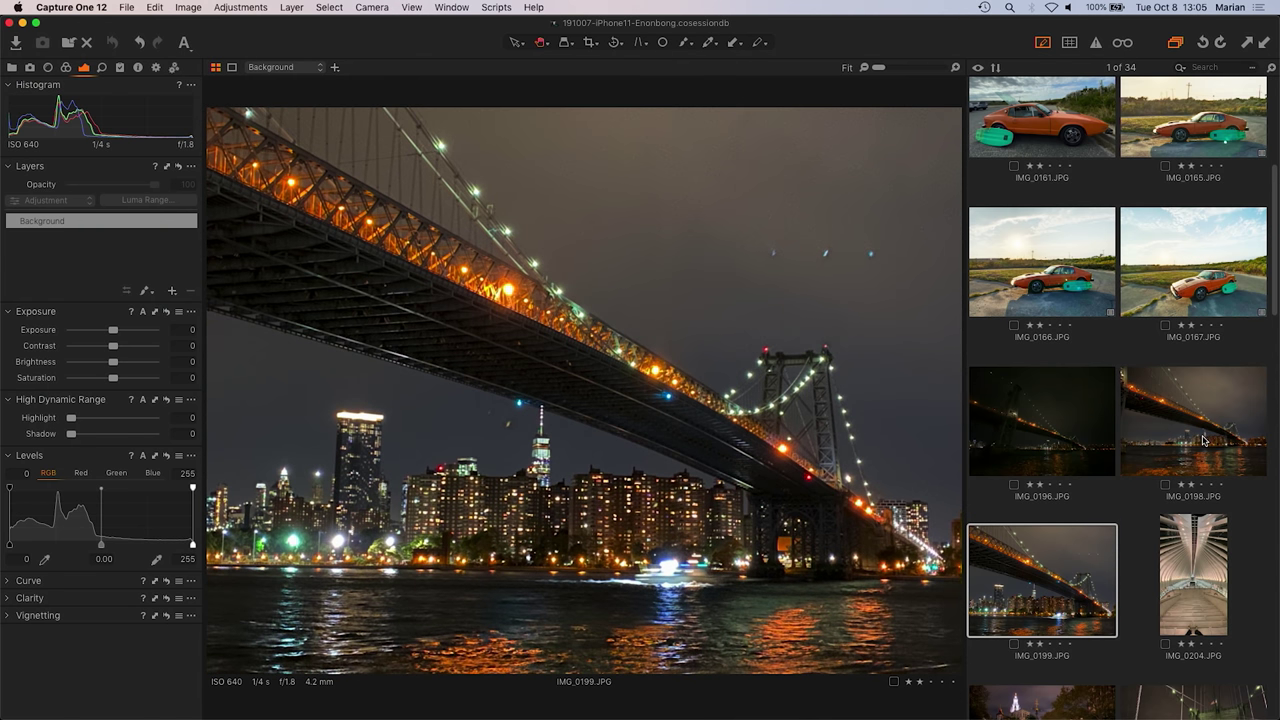
pyautogui.click(564, 410)
pyautogui.moveTo(443, 425); pyautogui.dragTo(750, 216)
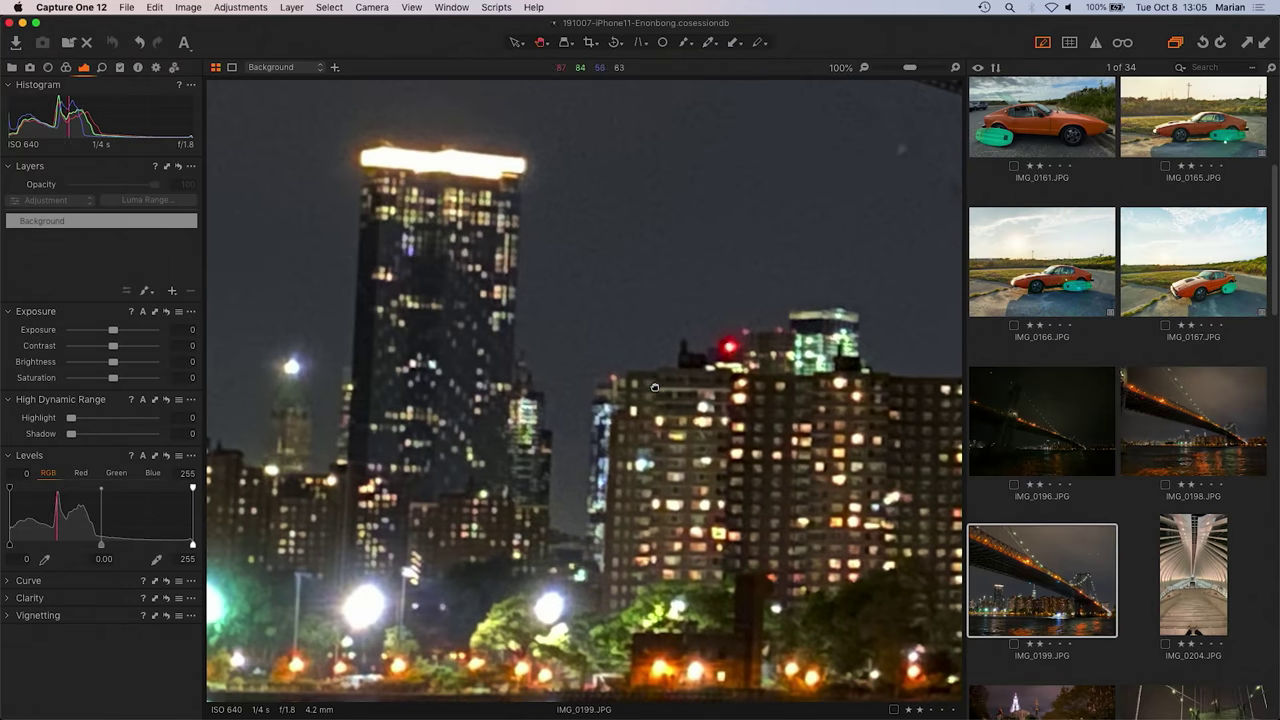
pyautogui.click(655, 387)
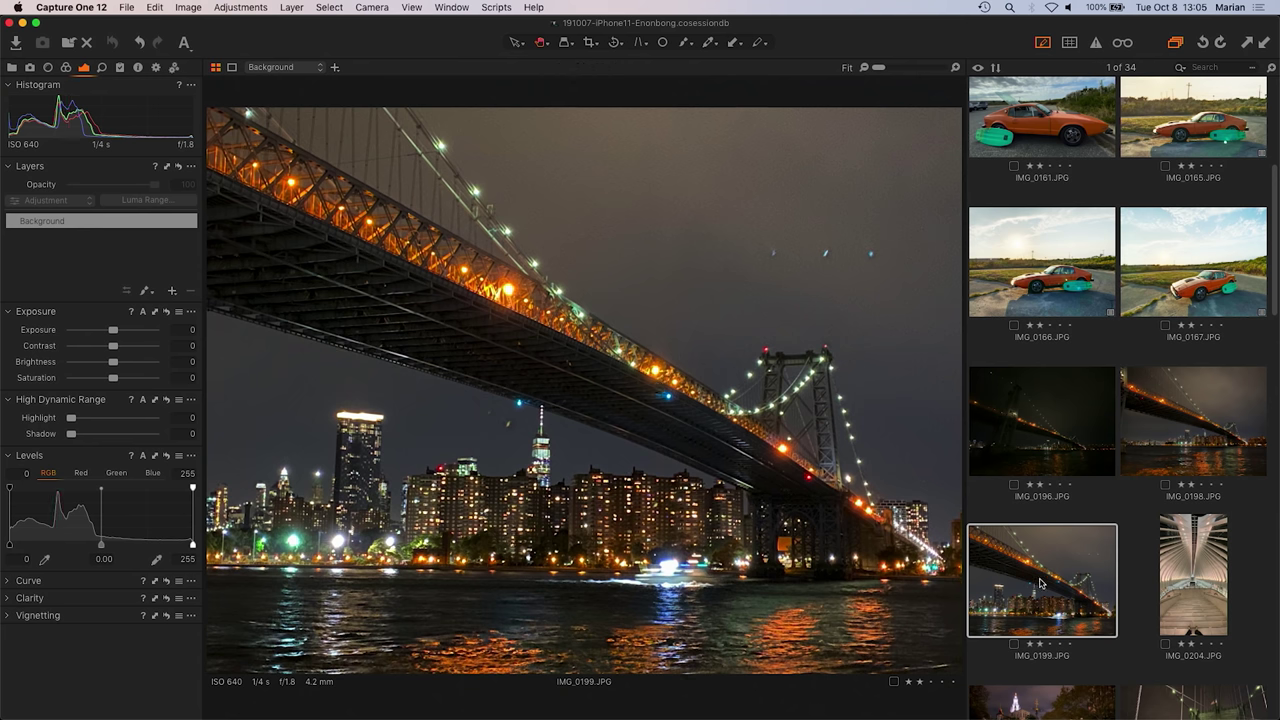
# Compare the night bridge photos IMG_0198 and IMG_0199 at full frame
pyautogui.press('Left')
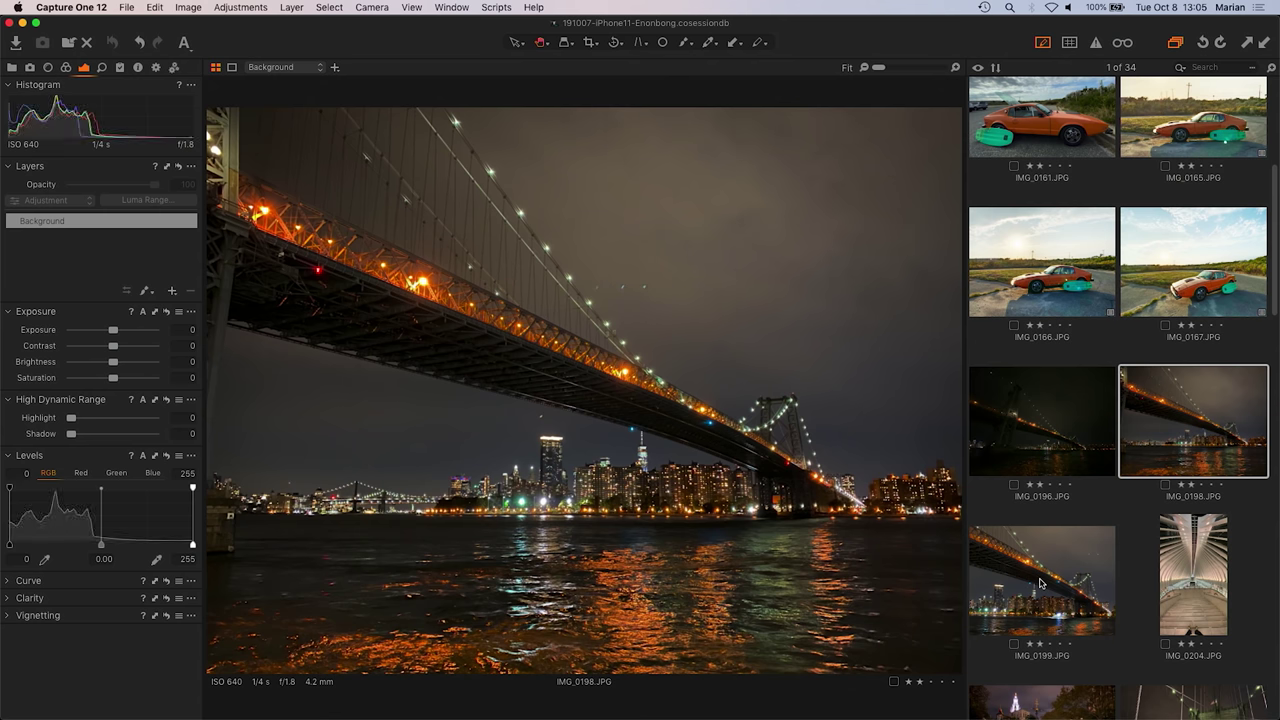
pyautogui.press('Right')
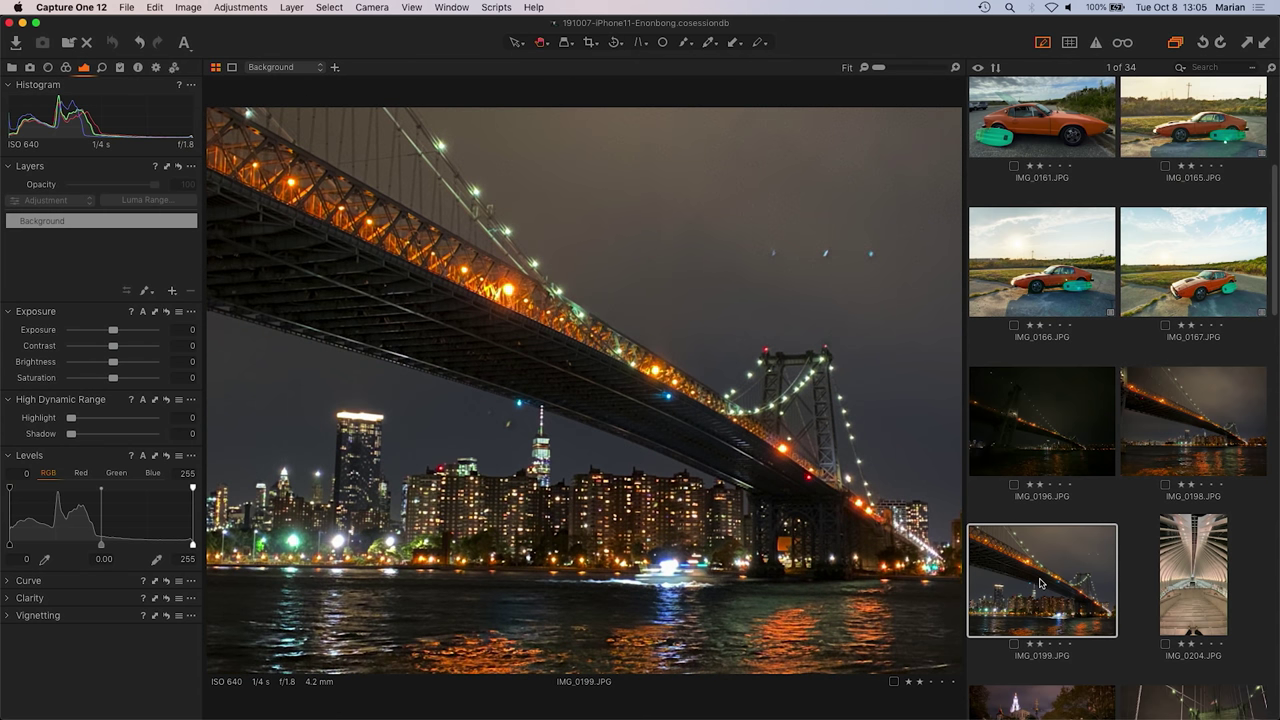
pyautogui.press('Left')
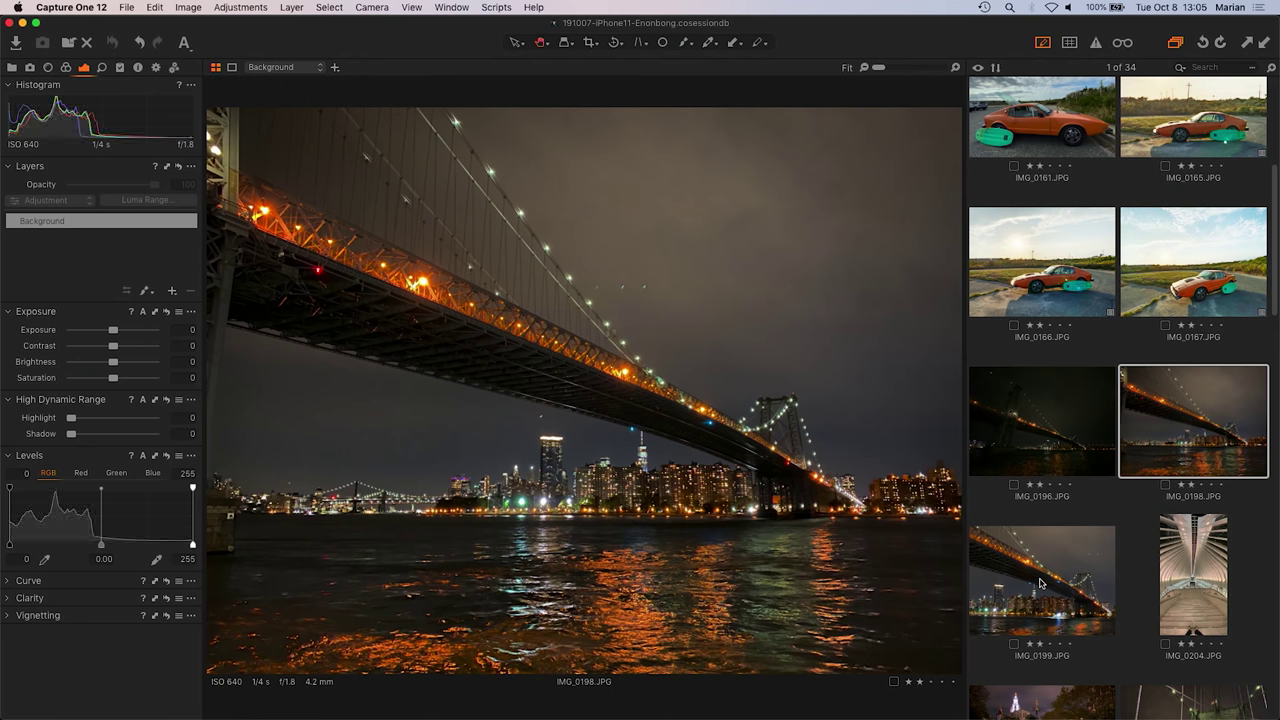
# Raise the exposure of the dark night bridge photo IMG_0196 to 3.78, and inspect its bridge deck and skyline at 100%
pyautogui.click(1029, 420)
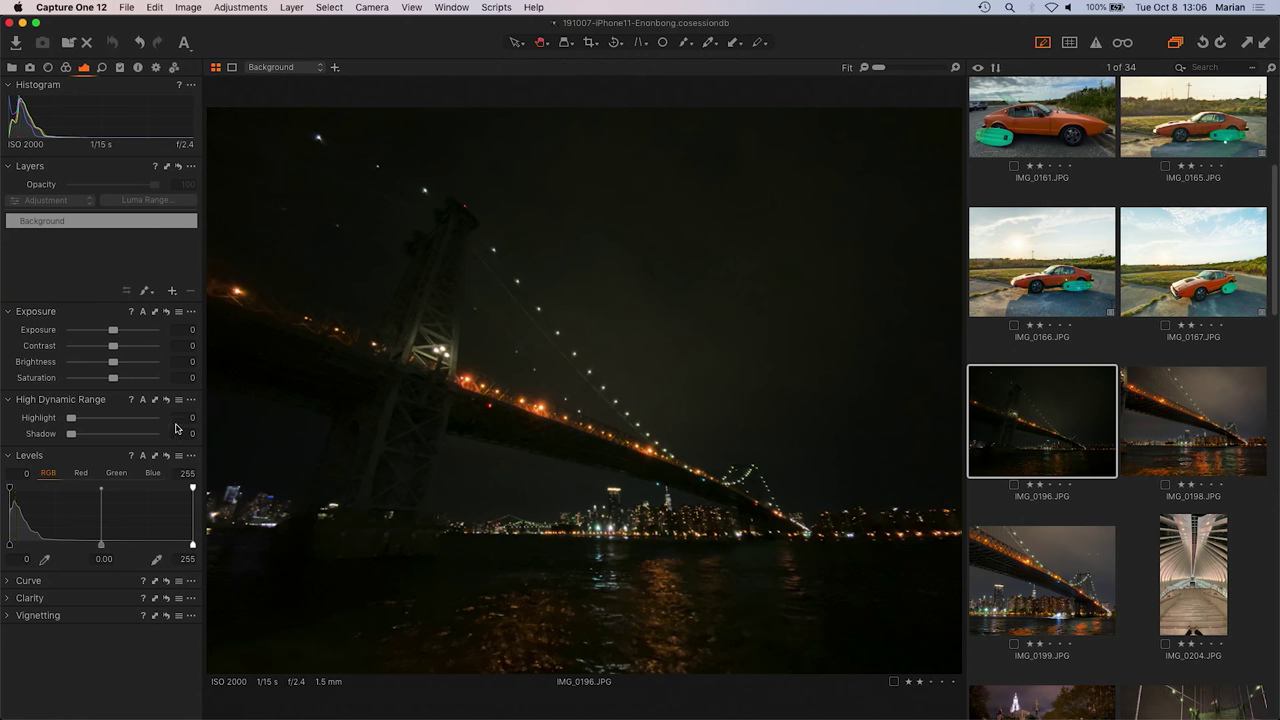
pyautogui.moveTo(113, 331); pyautogui.dragTo(153, 336)
pyautogui.doubleClick(582, 434)
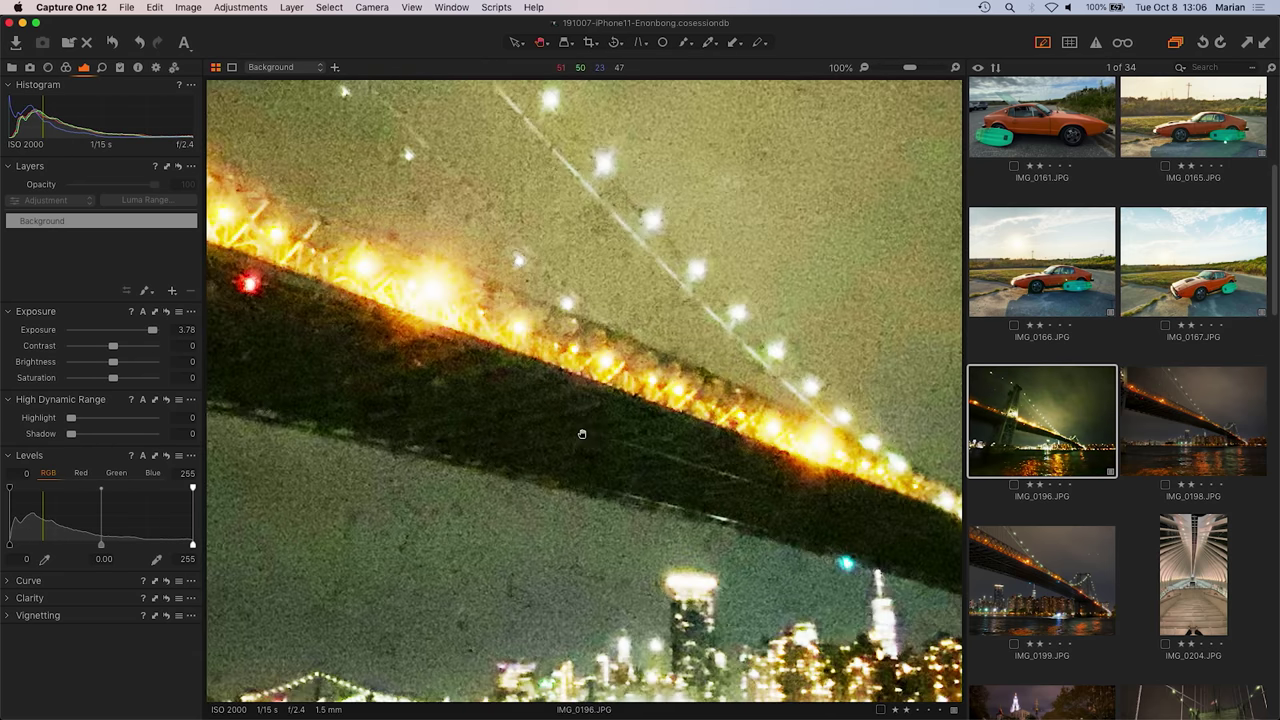
pyautogui.moveTo(582, 434); pyautogui.dragTo(656, 309)
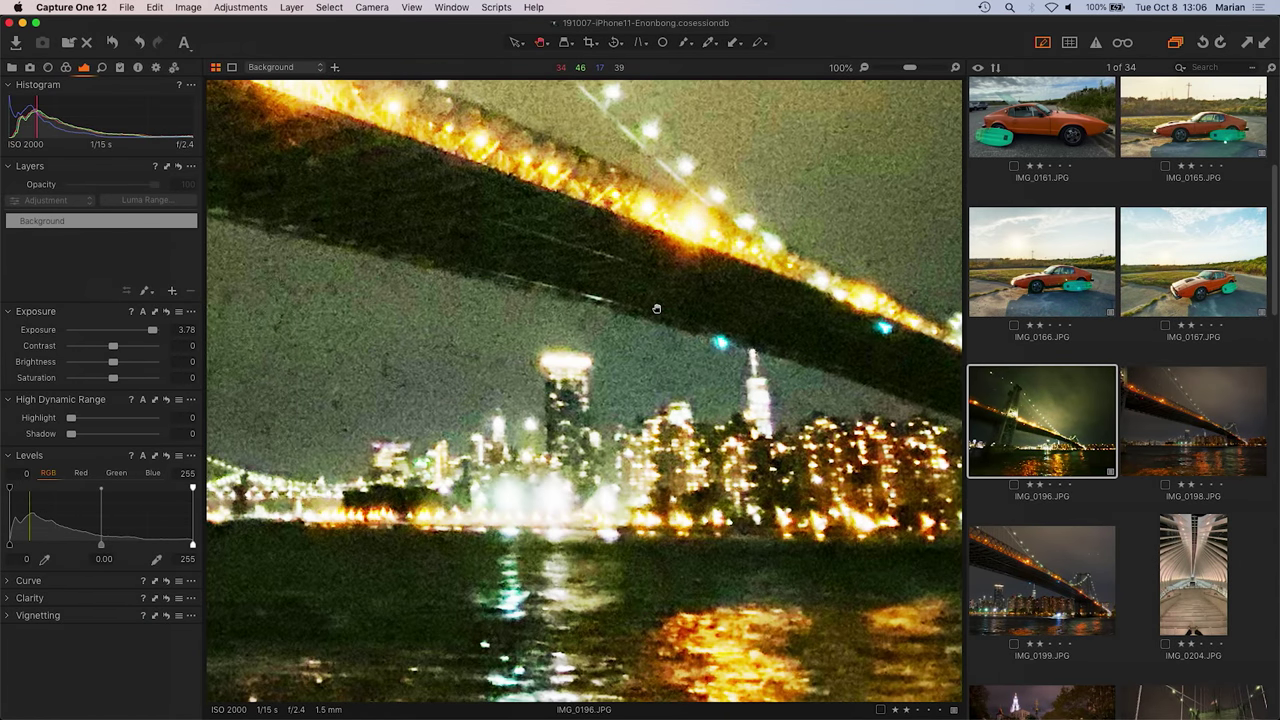
pyautogui.doubleClick(656, 309)
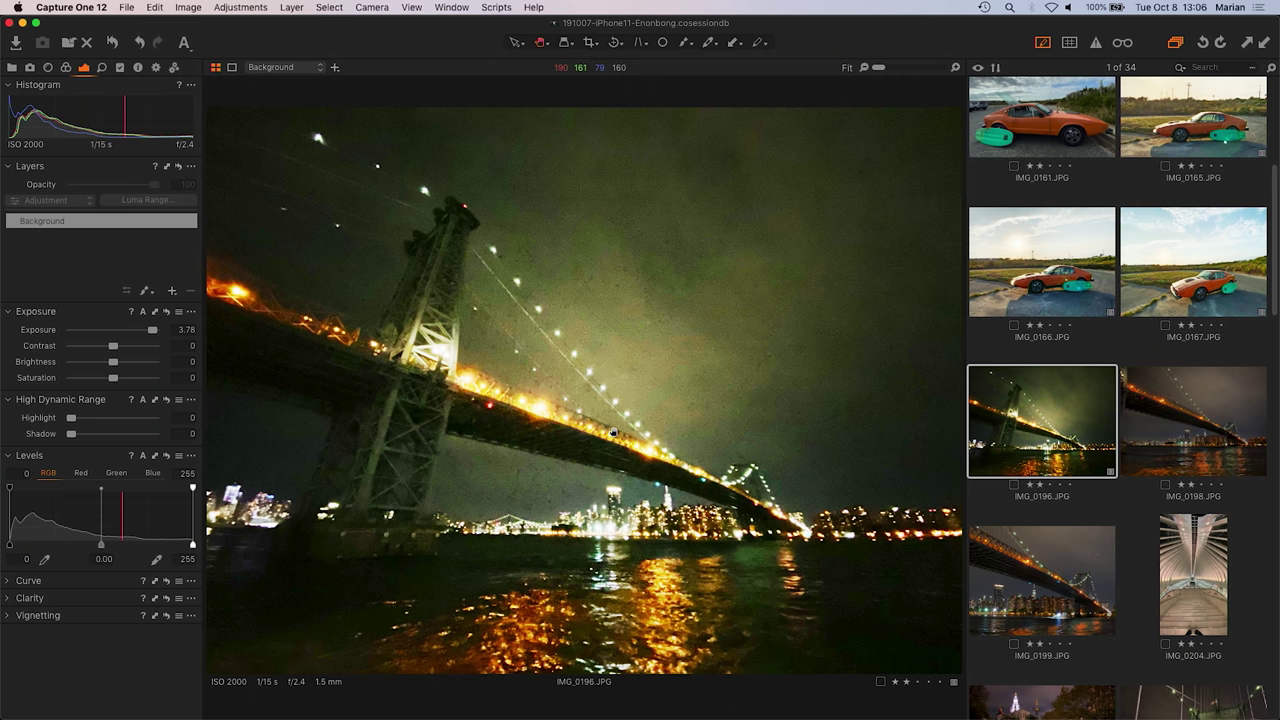
# Compare the brightened IMG_0196 with the bridge photos IMG_0198 and IMG_0199 at full frame
pyautogui.moveTo(613, 432); pyautogui.dragTo(613, 432)
pyautogui.press('Right')
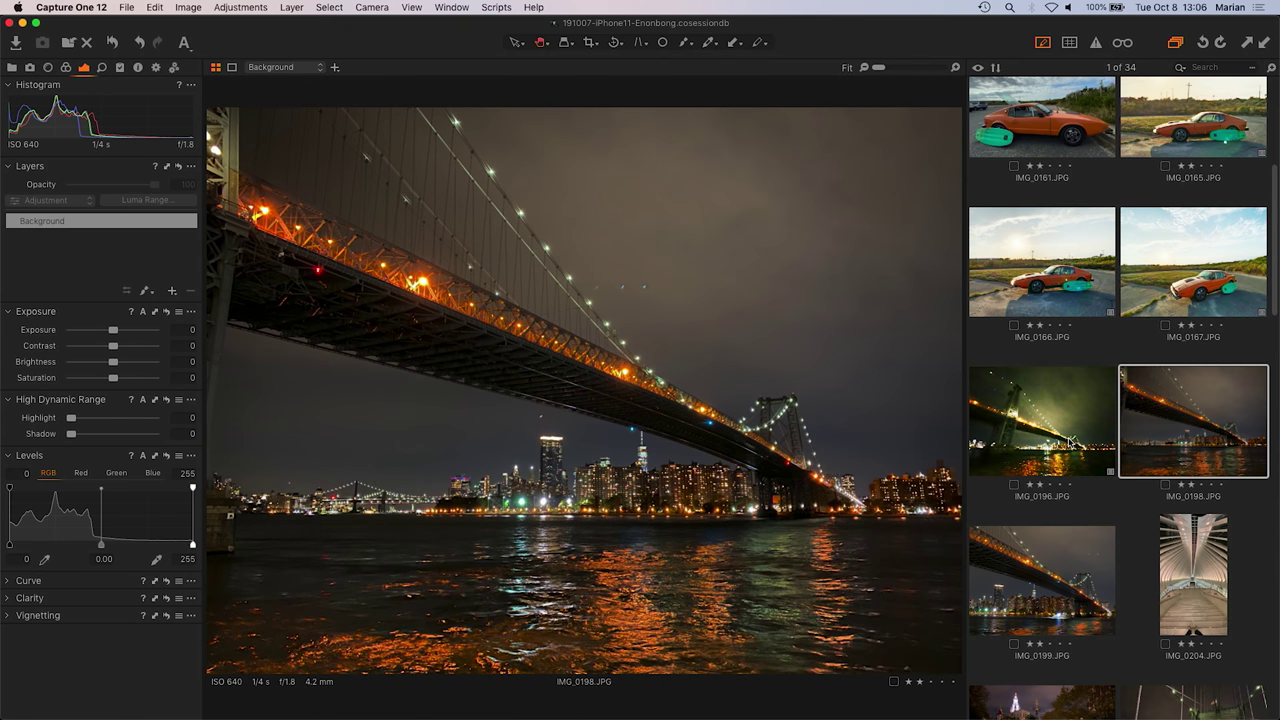
pyautogui.press('Right')
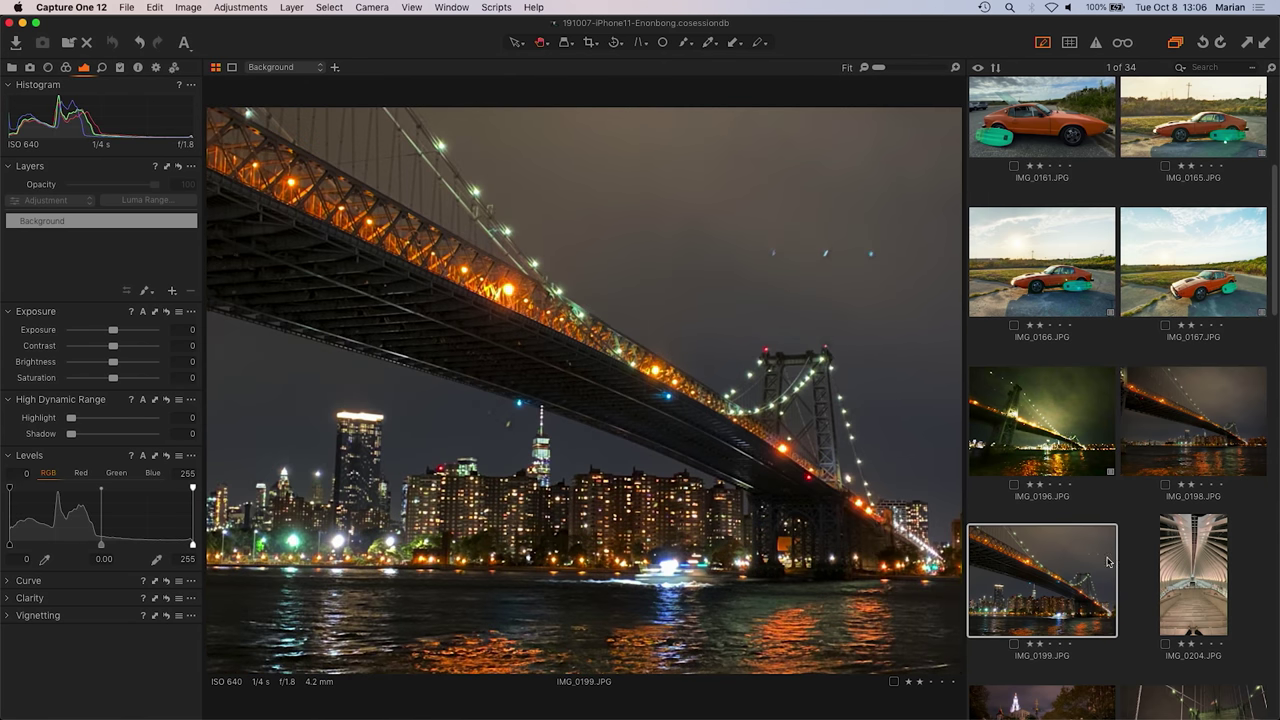
# Open the night fountain photo IMG_0210 and examine the fountain's basin and water at 100%, returning to the full frame
pyautogui.scroll(-10, 1107, 562)
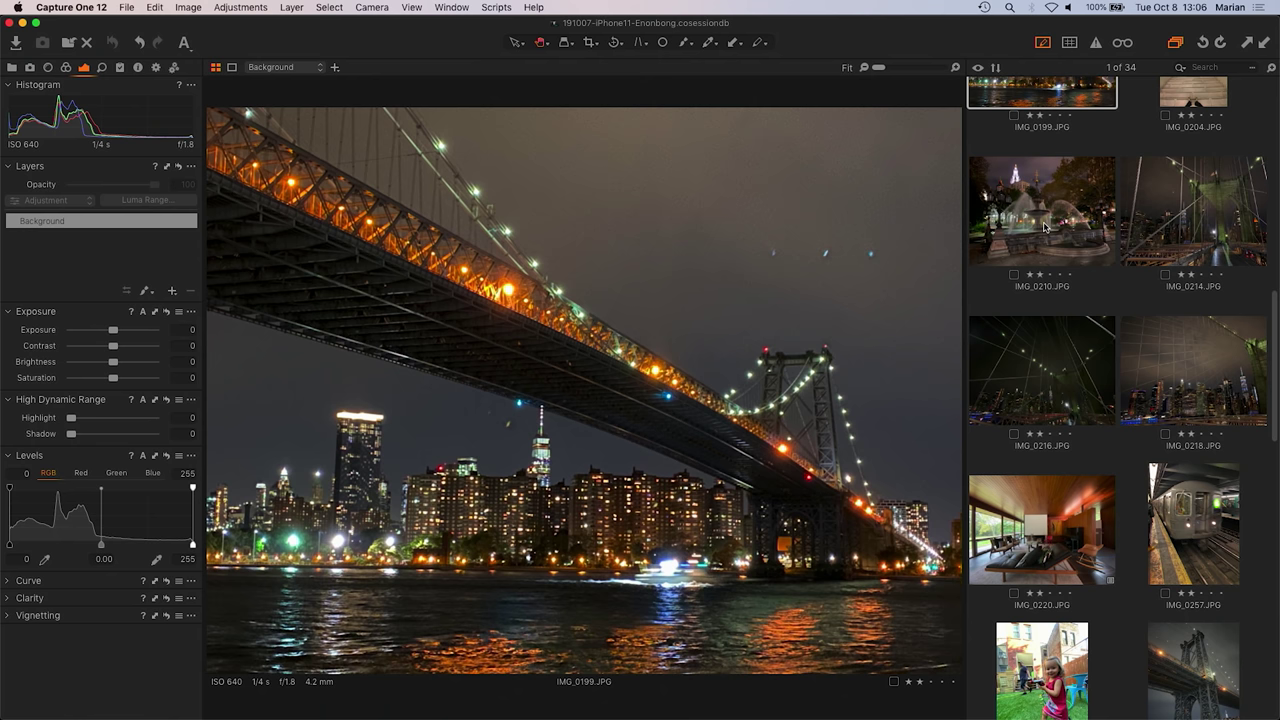
pyautogui.click(1045, 228)
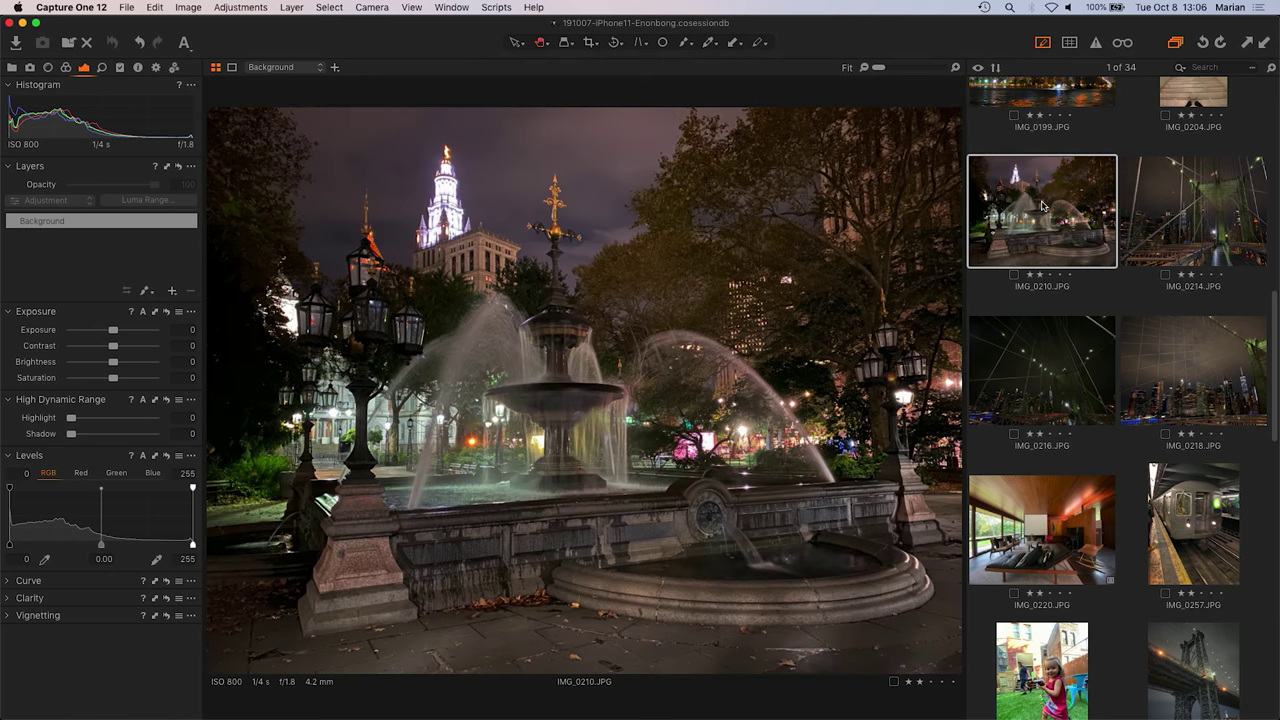
pyautogui.scroll(2, 1043, 205)
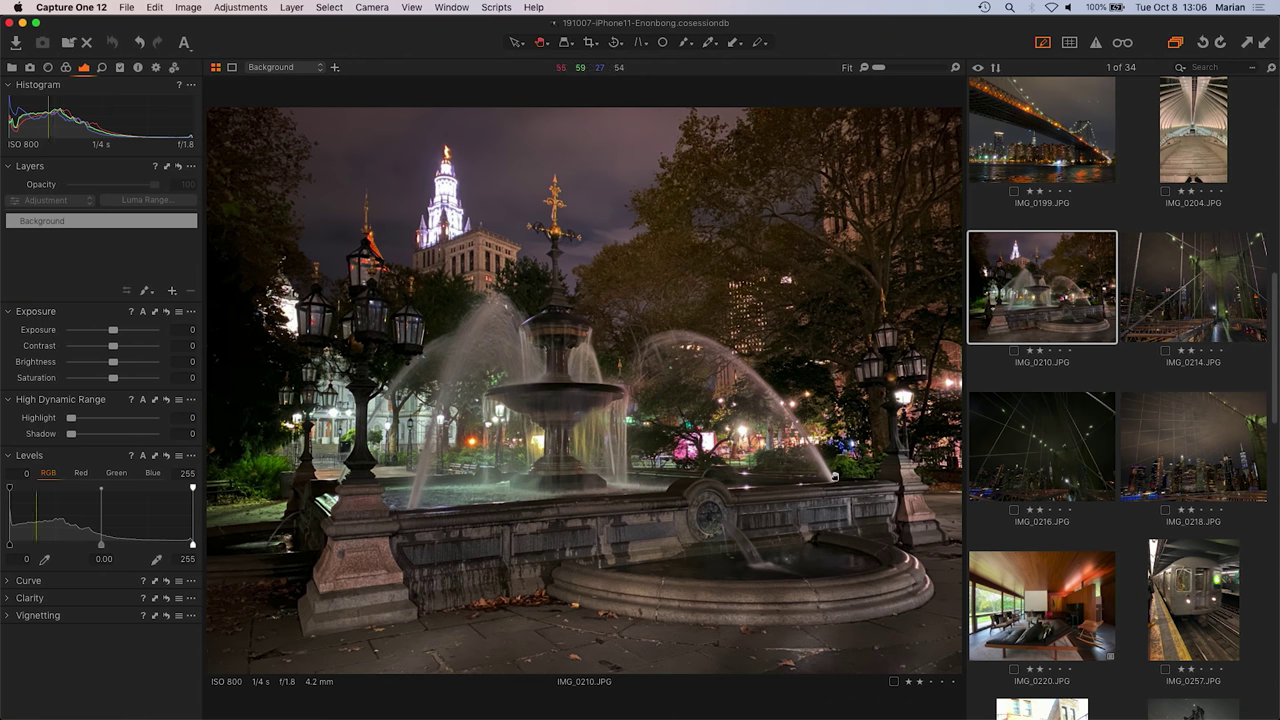
pyautogui.click(568, 422)
pyautogui.moveTo(566, 400); pyautogui.dragTo(690, 495)
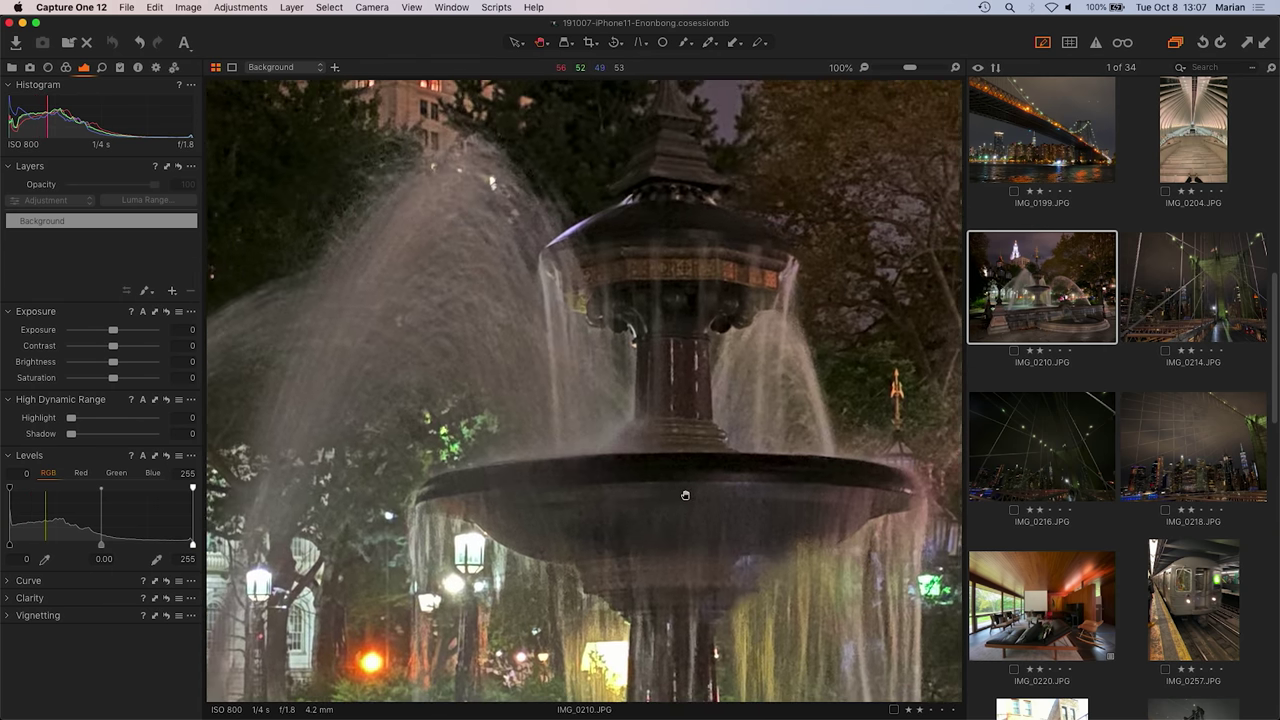
pyautogui.click(644, 430)
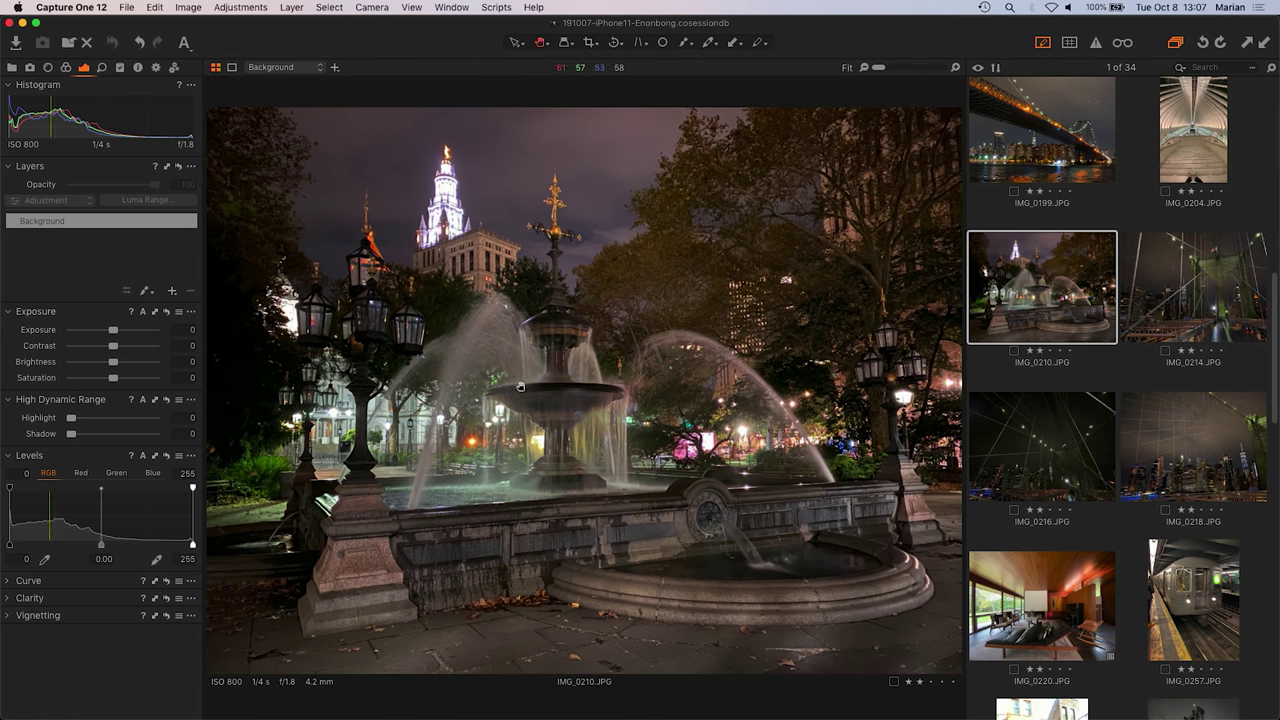
# Inspect the fountain's falling water, the arcing spray and the nearby lanterns in IMG_0210 at 100%
pyautogui.click(566, 377)
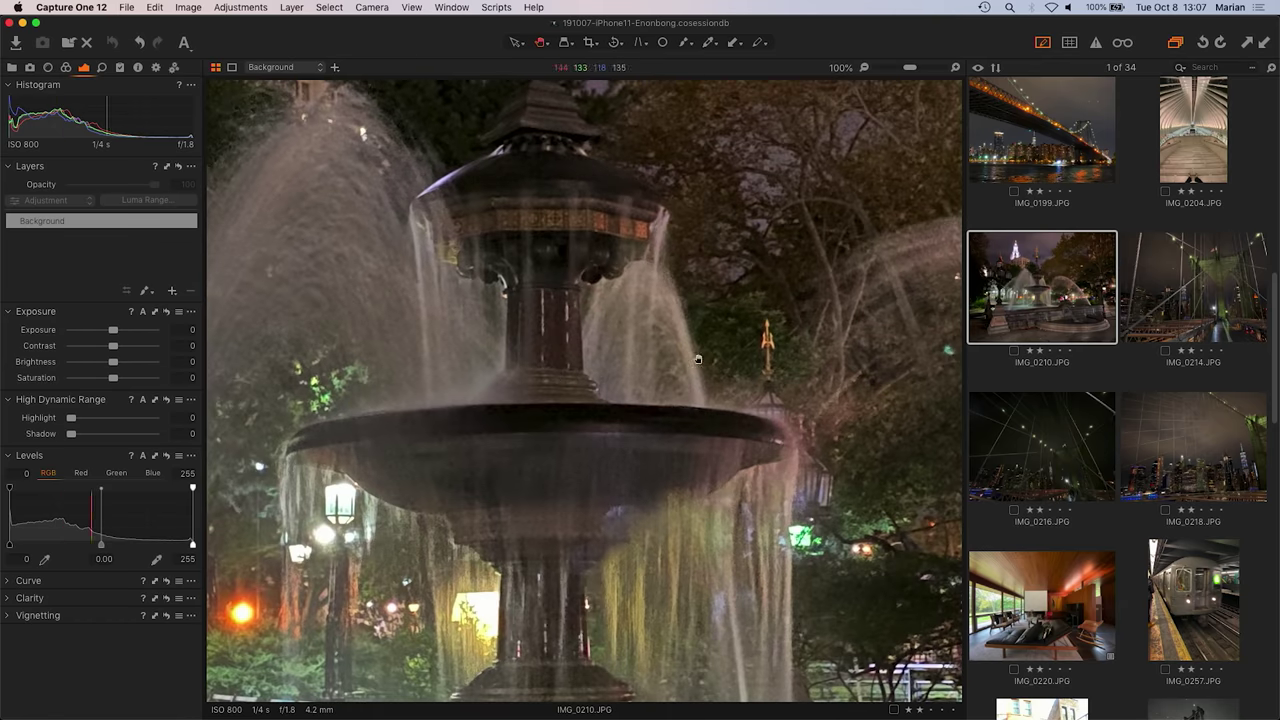
pyautogui.hscroll(-5, 620, 350)
pyautogui.scroll(2, 620, 350)
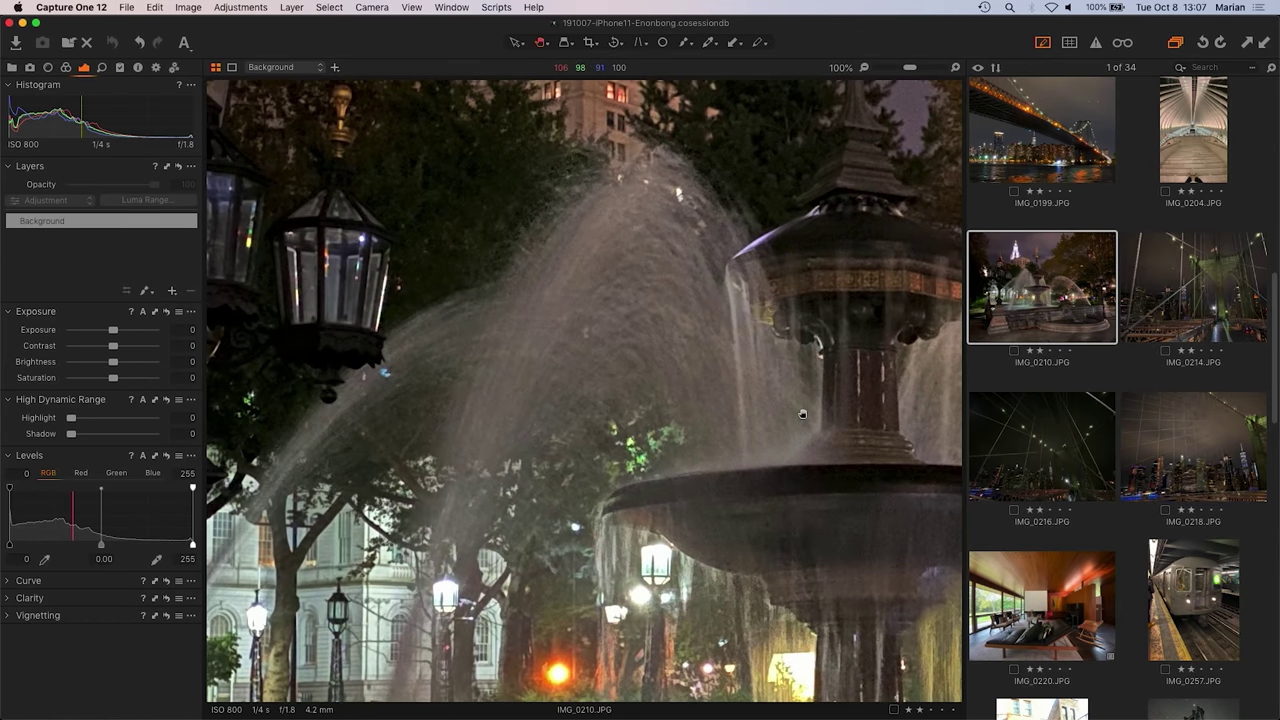
pyautogui.hscroll(5, 500, 465)
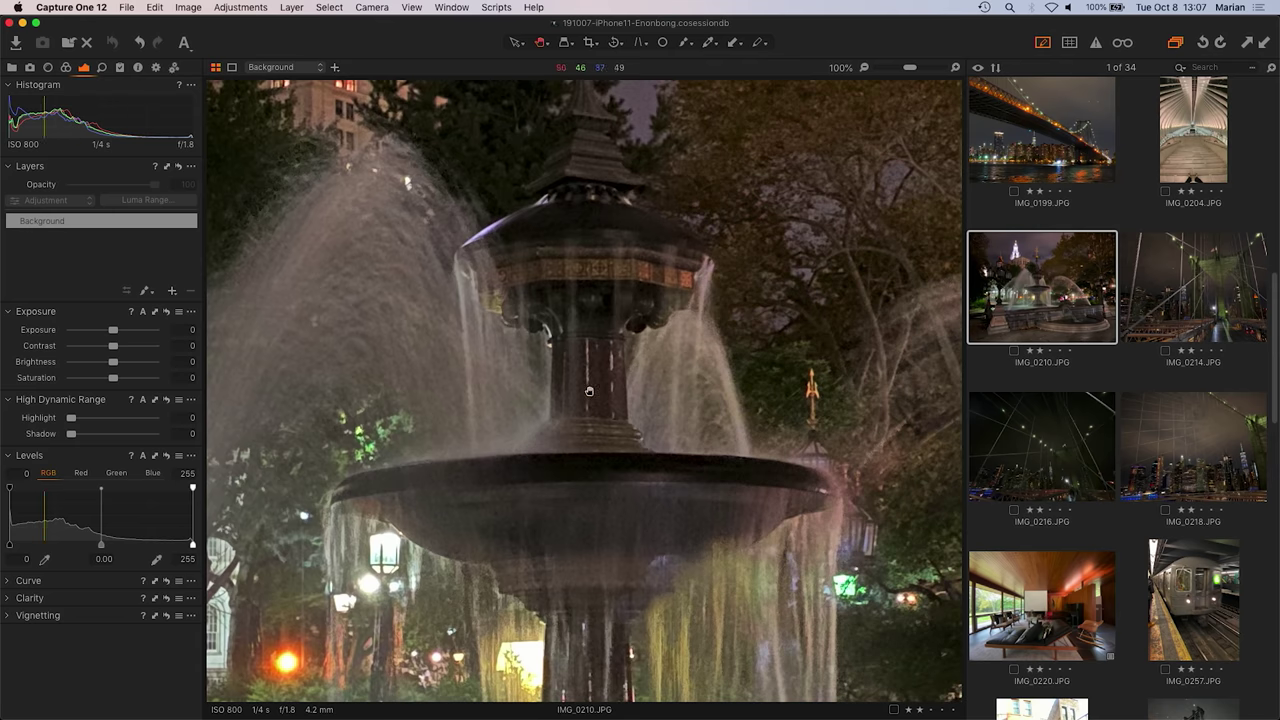
# Raise the exposure of IMG_0210 to 1.3, and check the fountain's column, basin and water at 100%
pyautogui.click(830, 463)
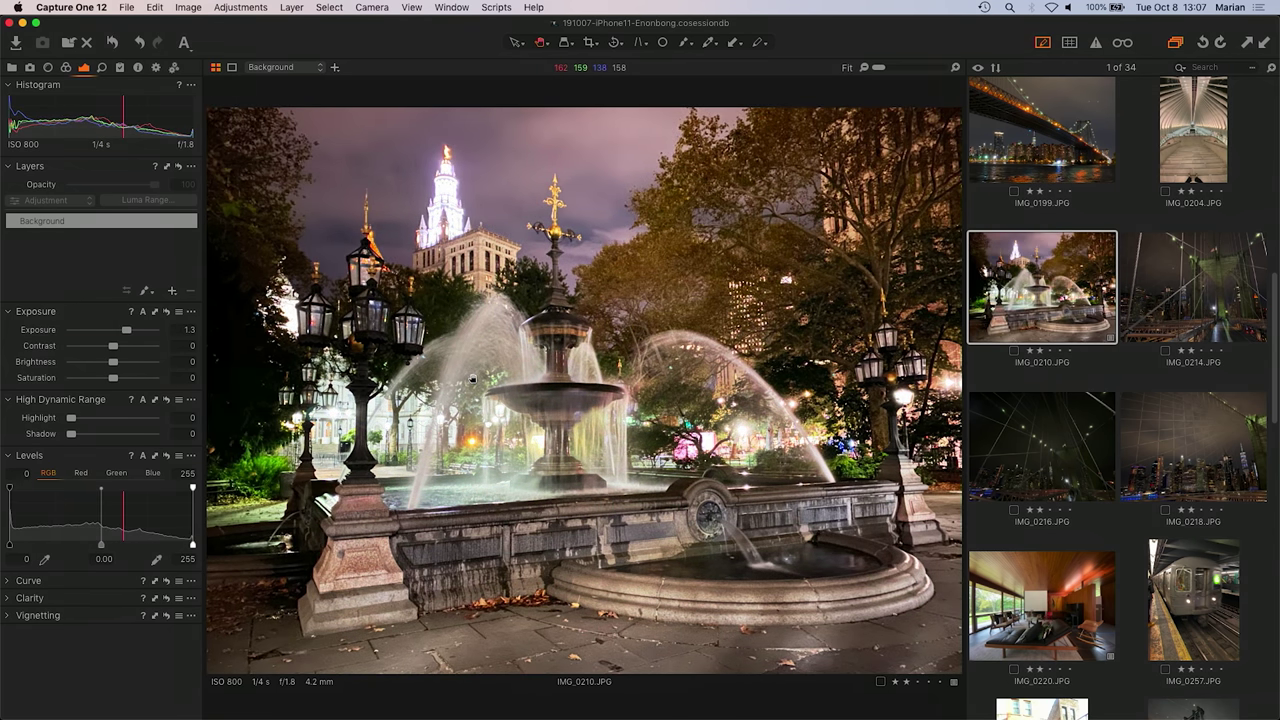
pyautogui.click(594, 406)
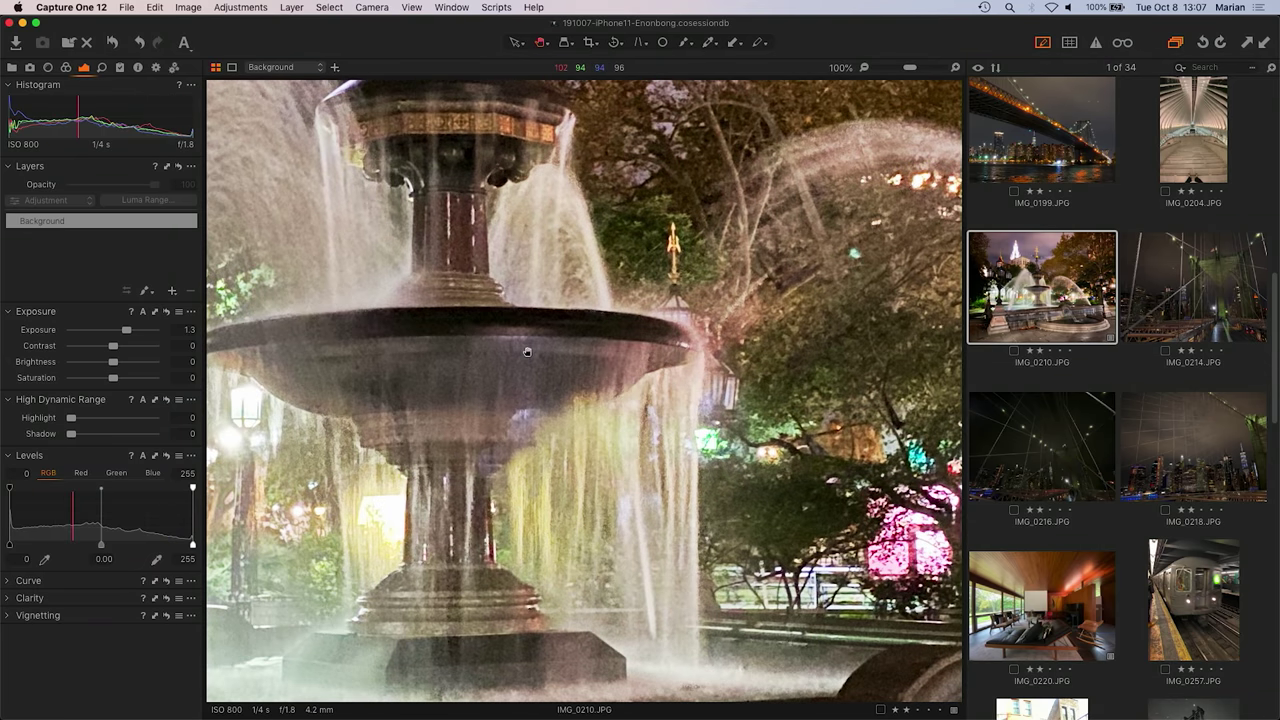
pyautogui.moveTo(594, 406); pyautogui.dragTo(766, 457)
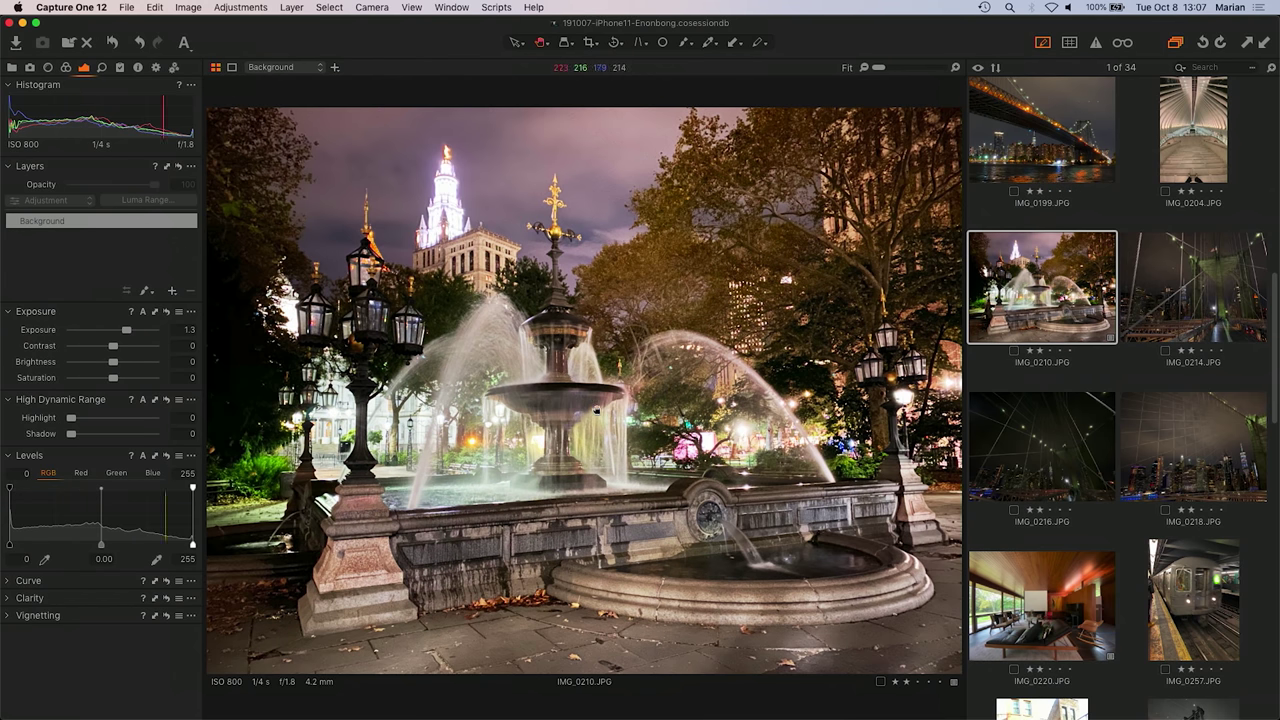
pyautogui.click(552, 406)
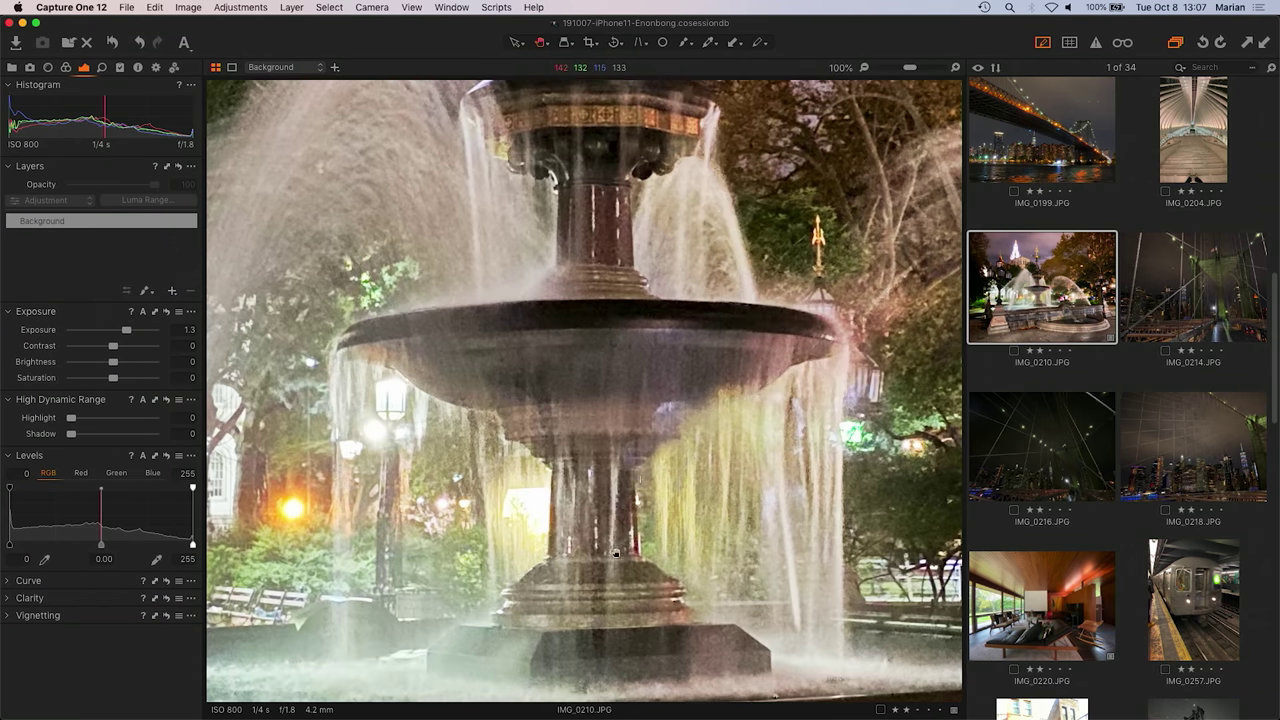
pyautogui.moveTo(619, 561); pyautogui.dragTo(704, 344)
pyautogui.click(745, 314)
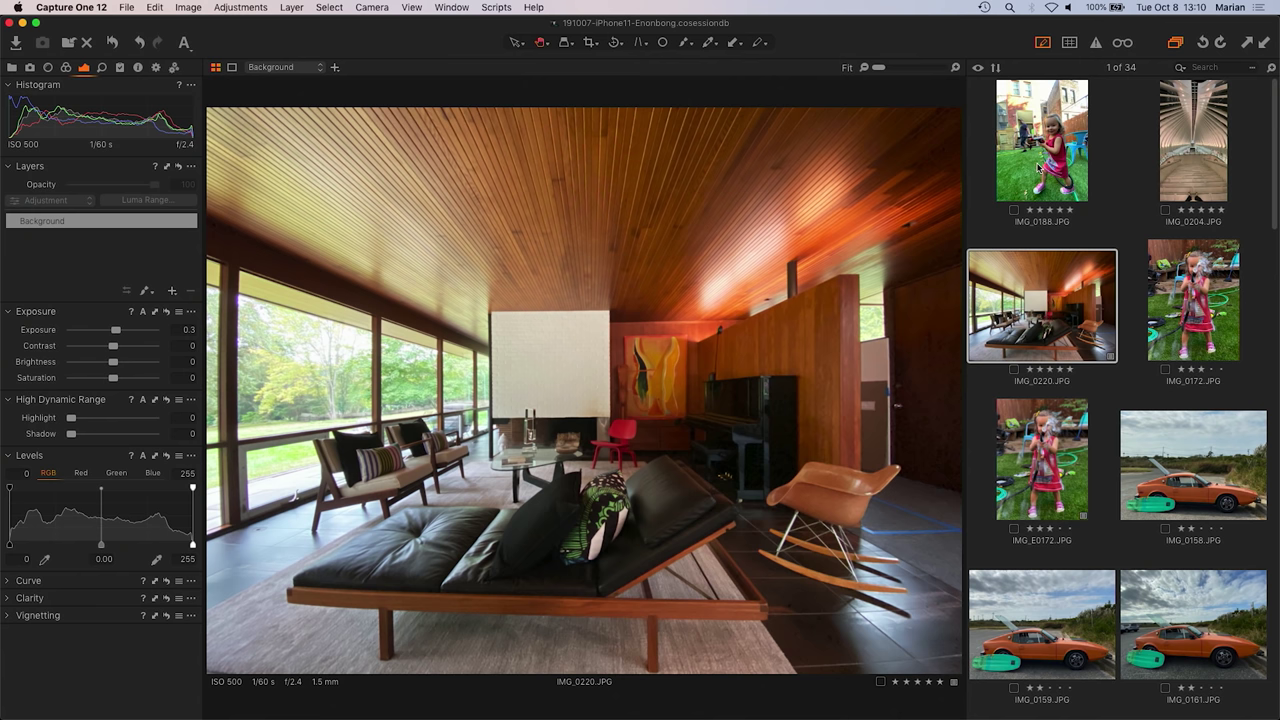
# View IMG_0188 and IMG_0204 at full frame, and inspect the rug and daybed in the interior photo IMG_0220 at 100%
pyautogui.click(1040, 170)
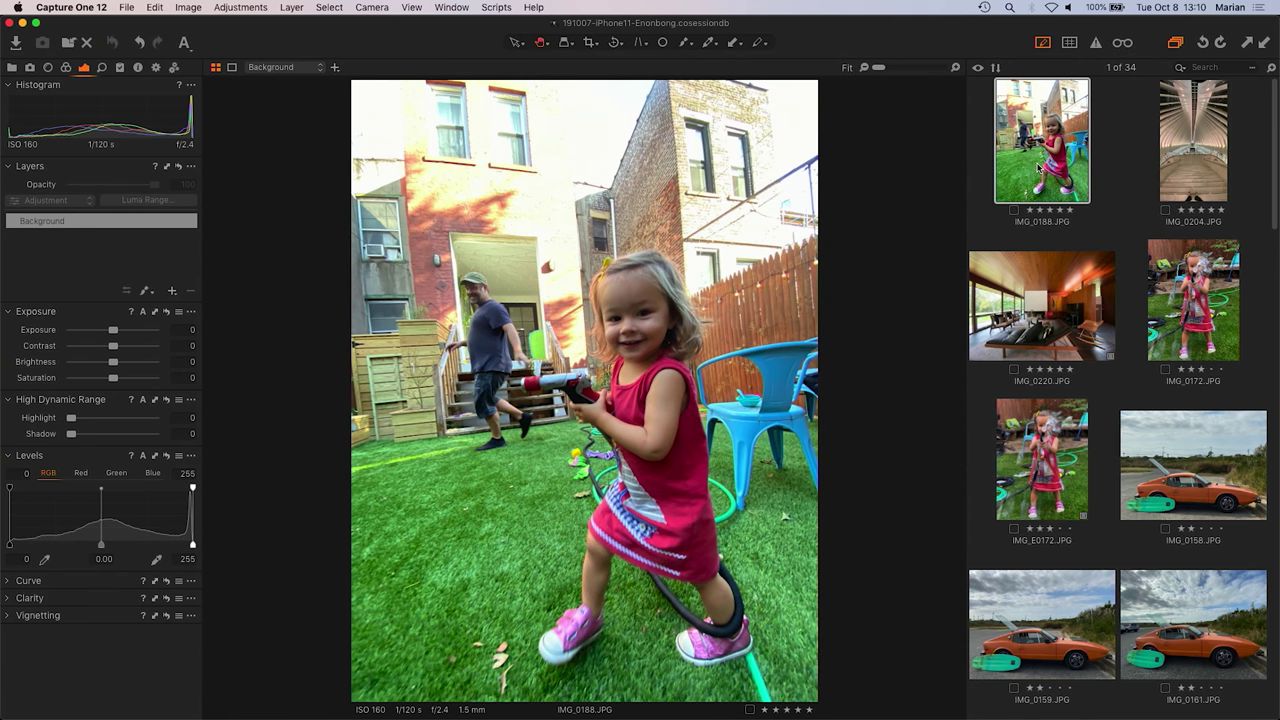
pyautogui.press('Right')
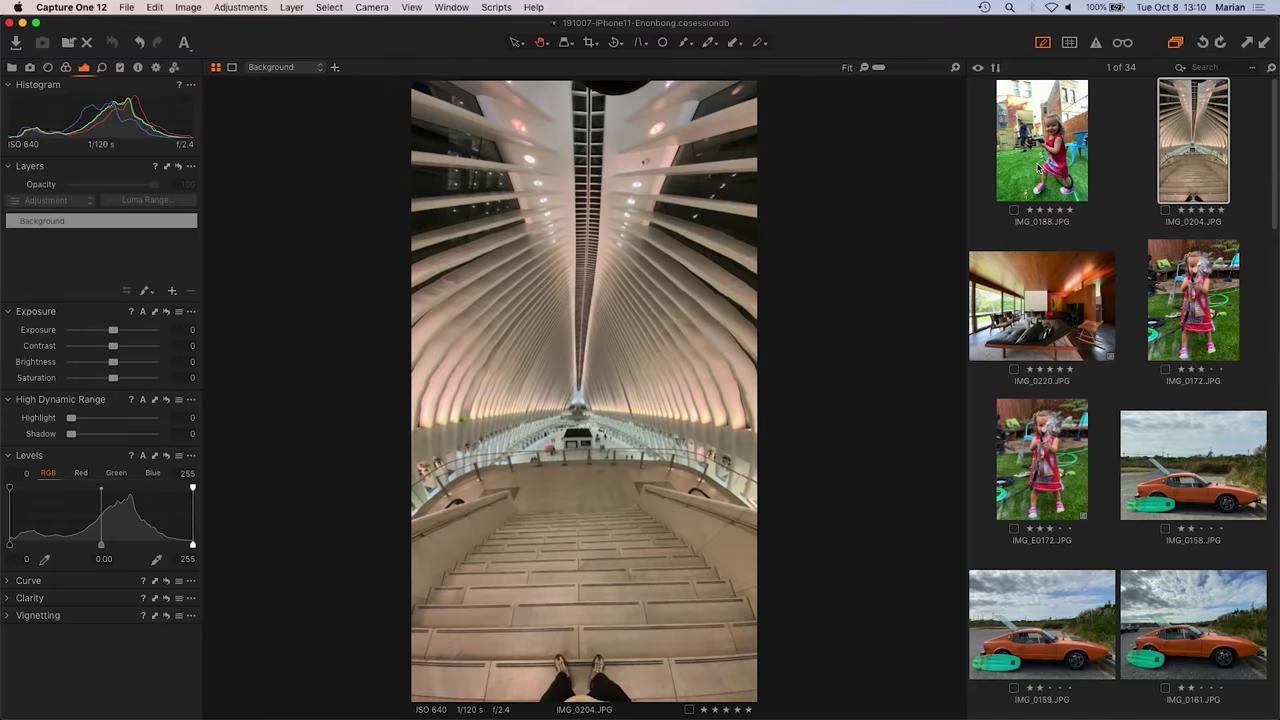
pyautogui.press('Right')
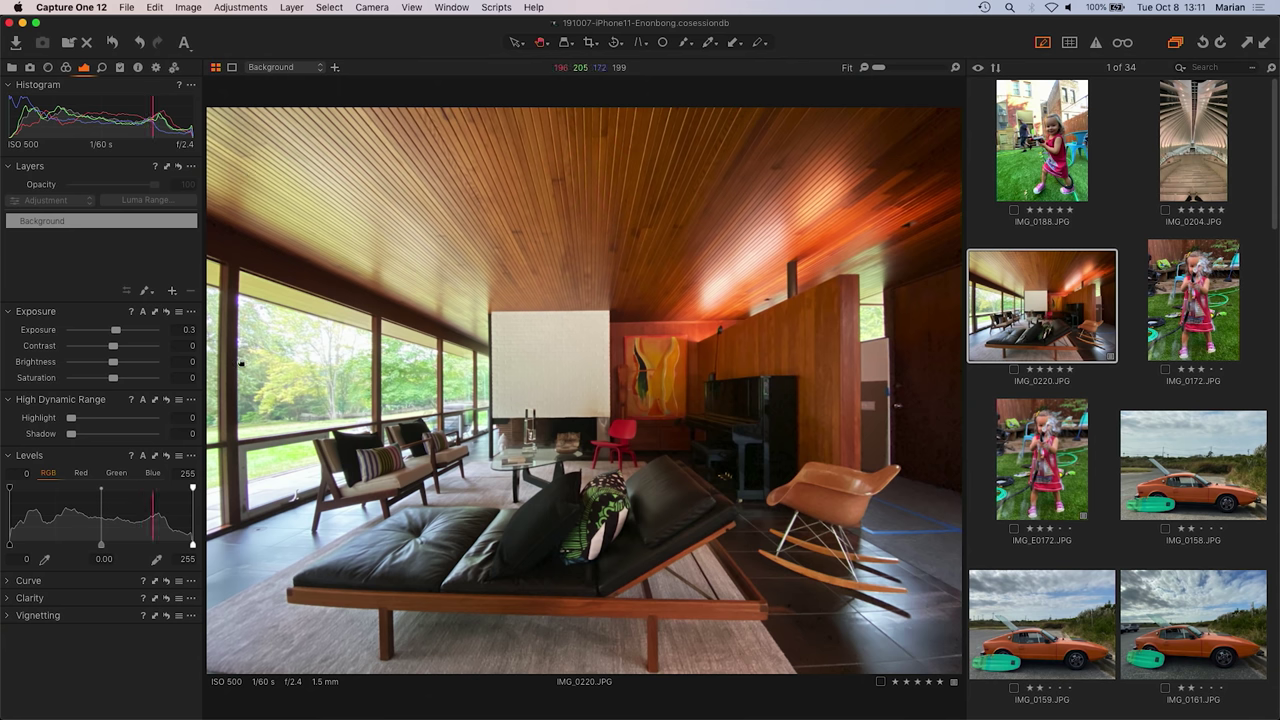
pyautogui.click(230, 650)
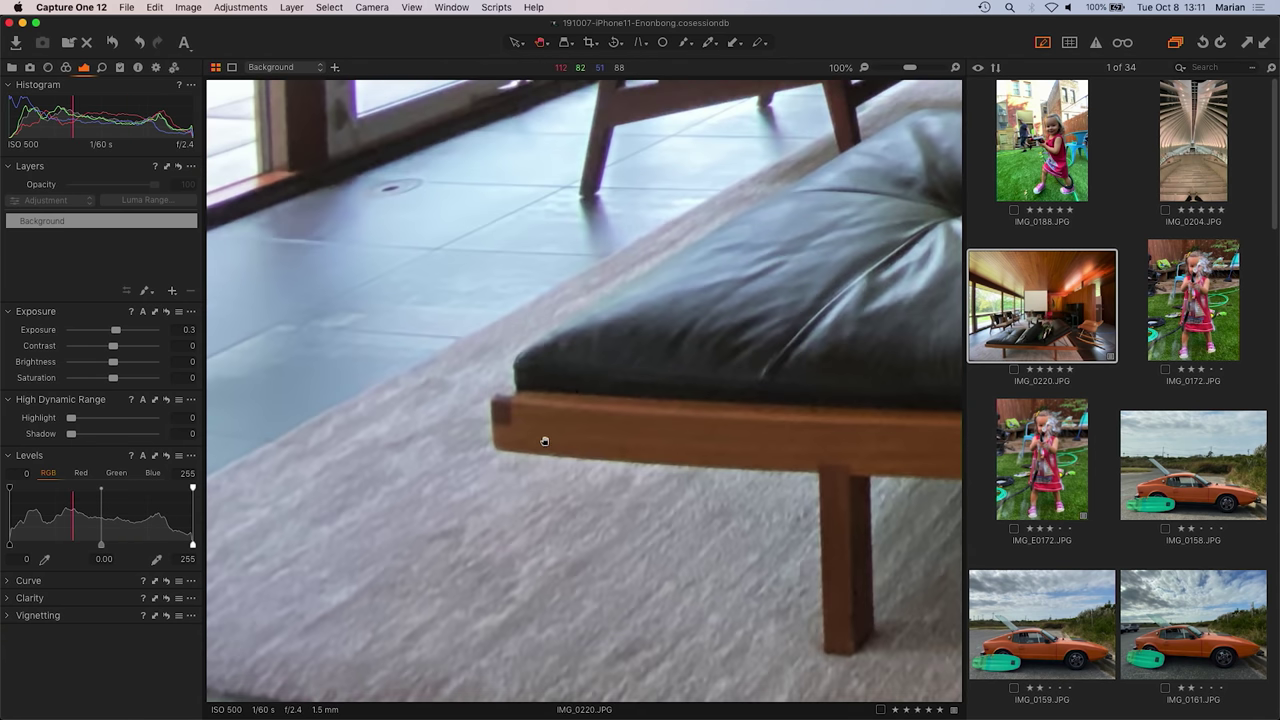
pyautogui.click(469, 355)
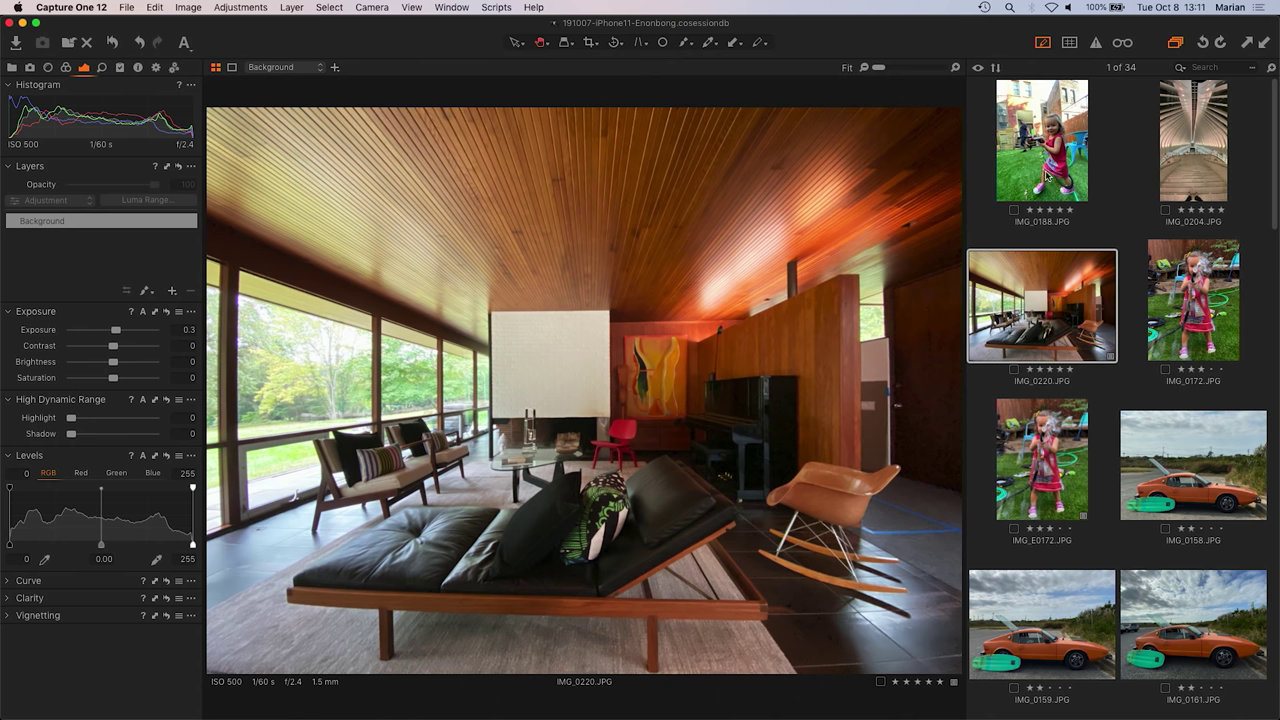
# Set the exposure of the backyard photo IMG_0188 to 0.8 and its highlight adjustment to 1
pyautogui.click(1042, 165)
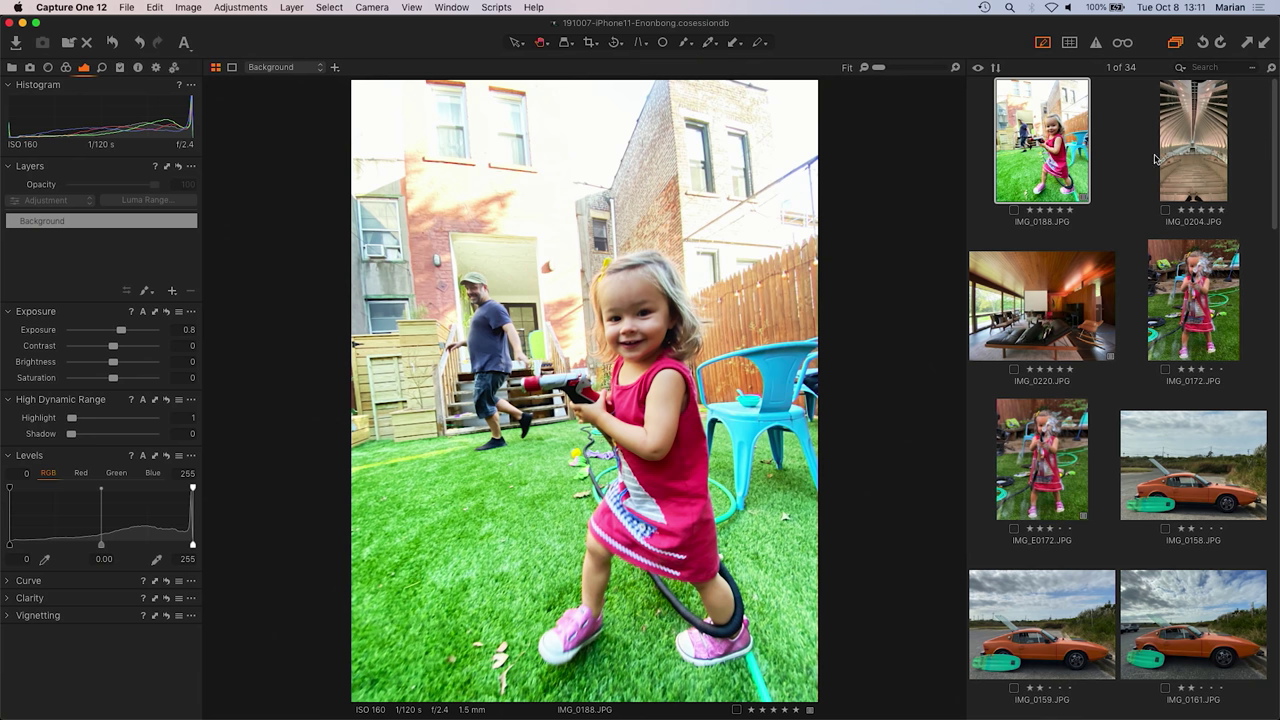
# Open the station hall photo IMG_0204 and examine the ribs along its curved wall at 100% and 50%
pyautogui.click(1183, 178)
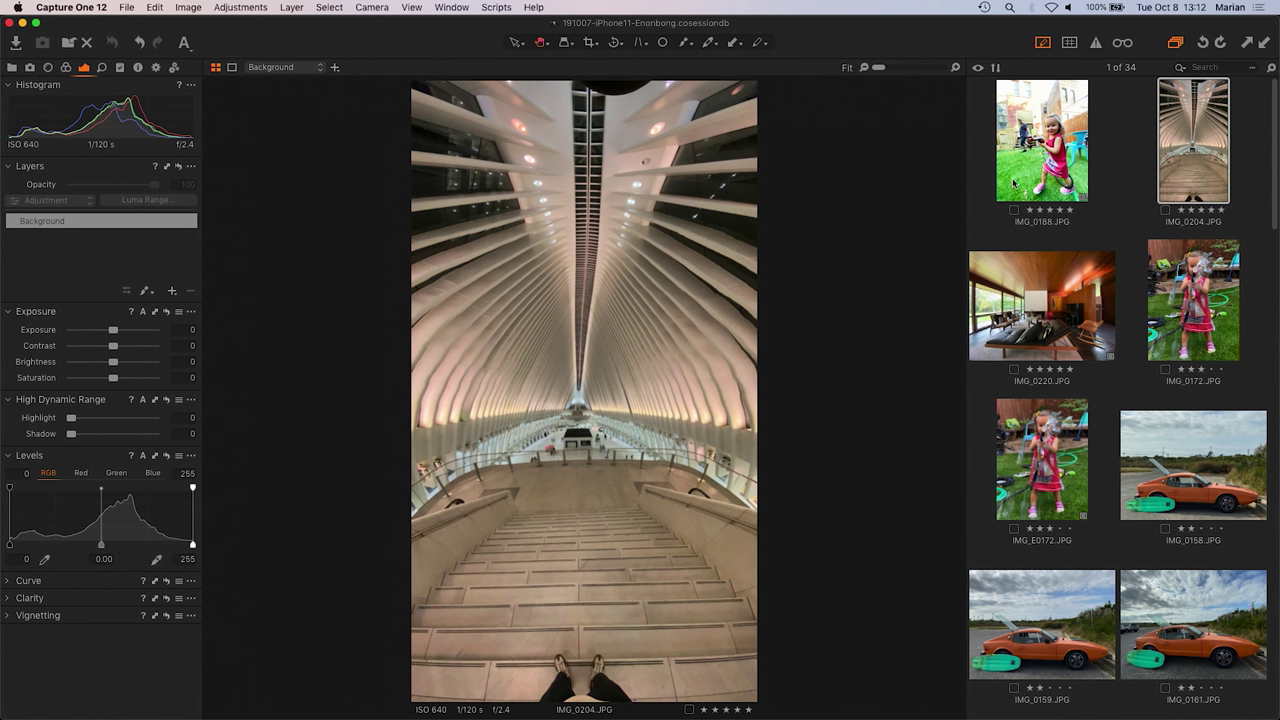
pyautogui.click(719, 370)
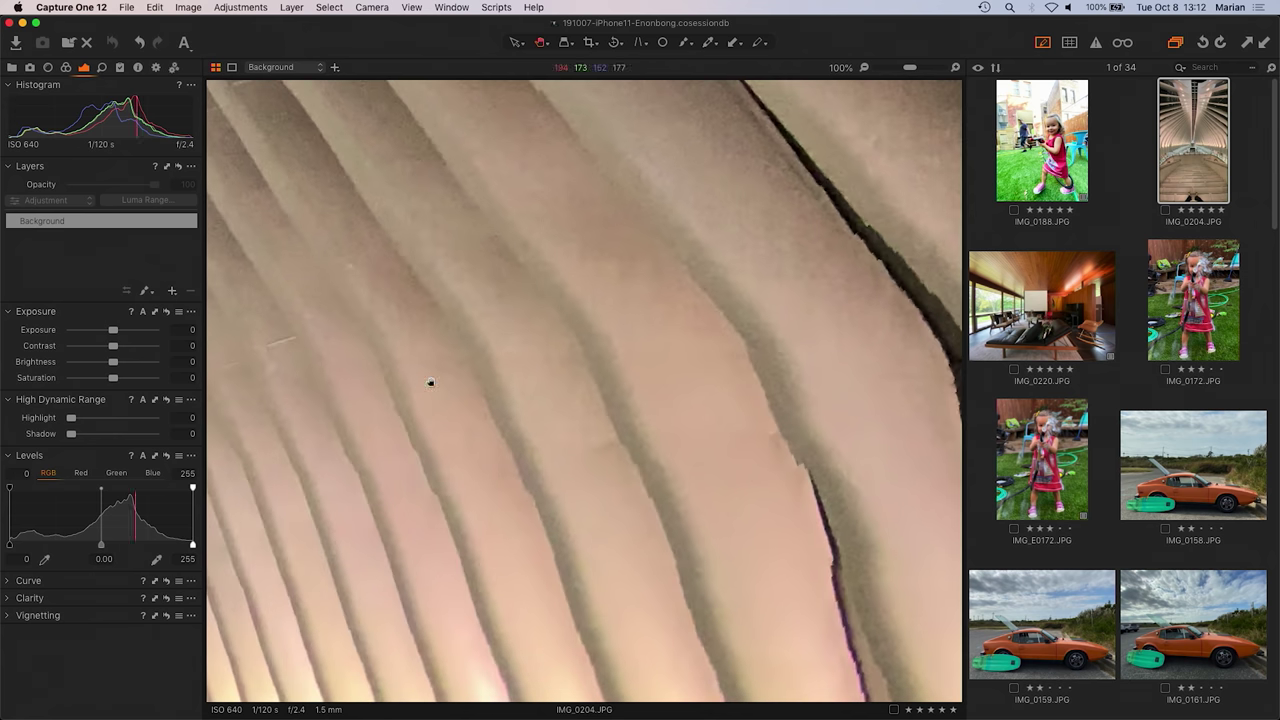
pyautogui.moveTo(708, 226); pyautogui.dragTo(759, 382)
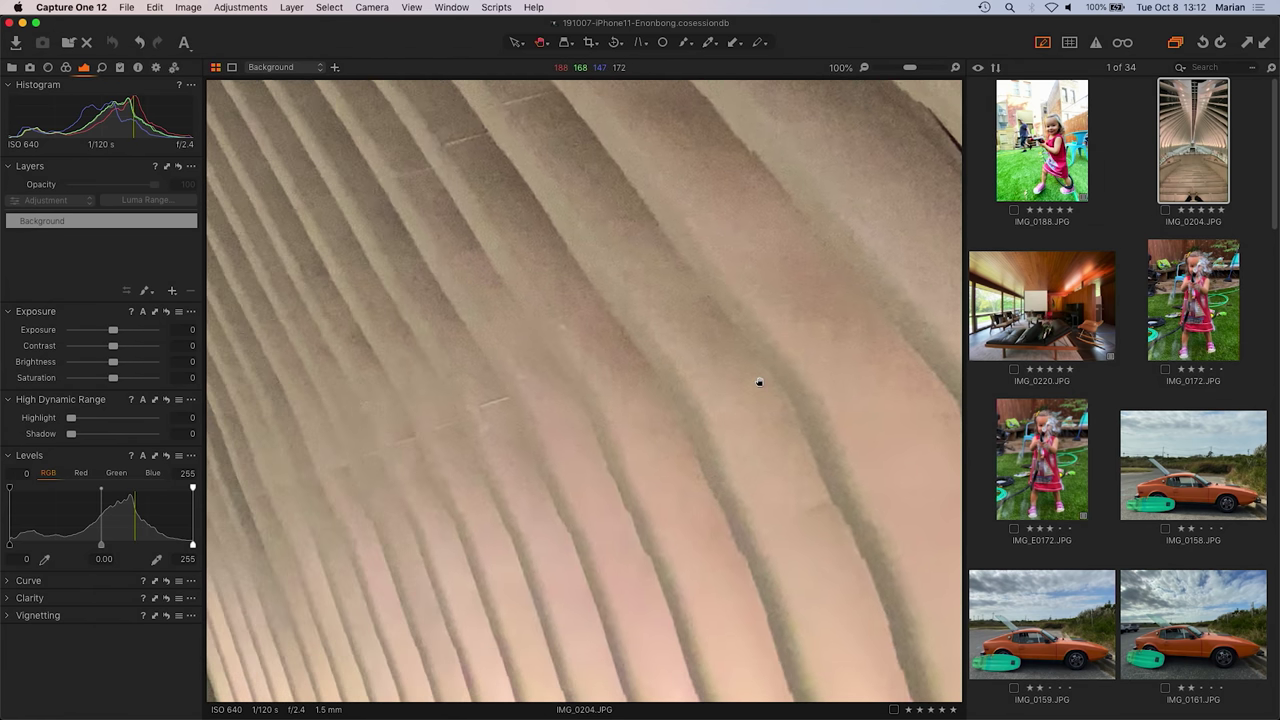
pyautogui.scroll(-5, 734, 380)
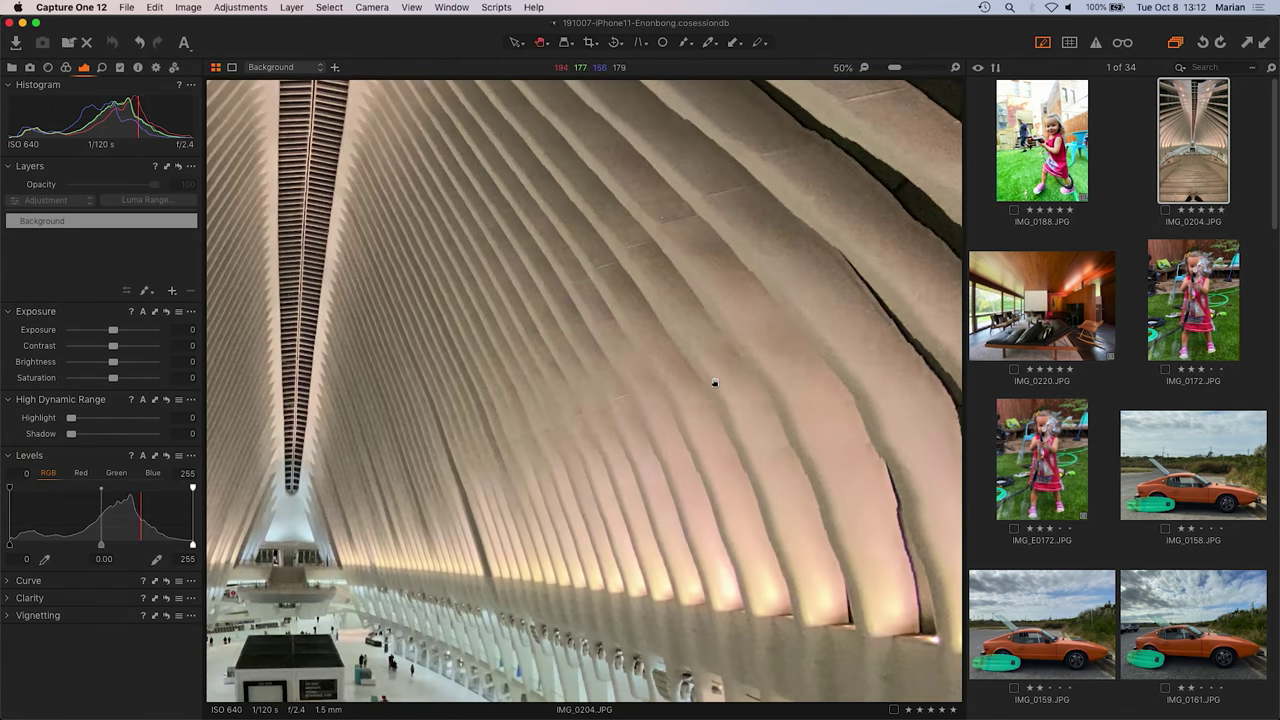
pyautogui.scroll(-2, 696, 343)
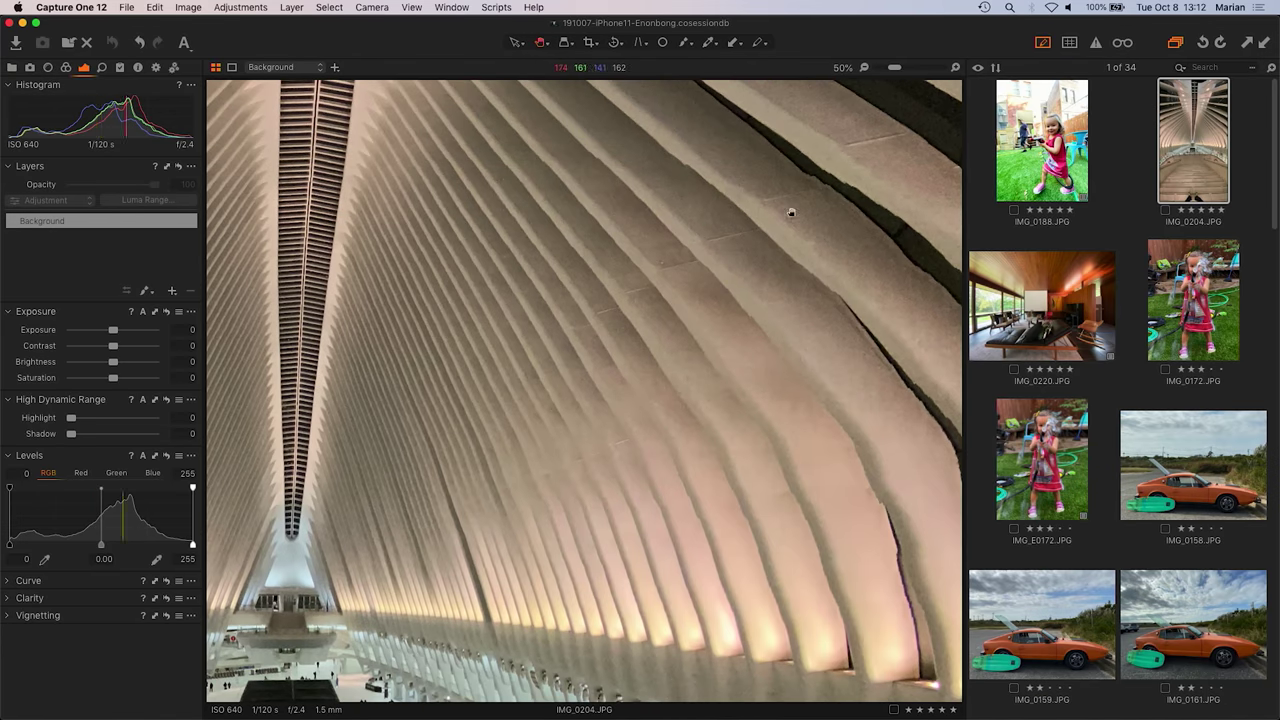
pyautogui.scroll(2, 740, 320)
pyautogui.scroll(-2, 549, 400)
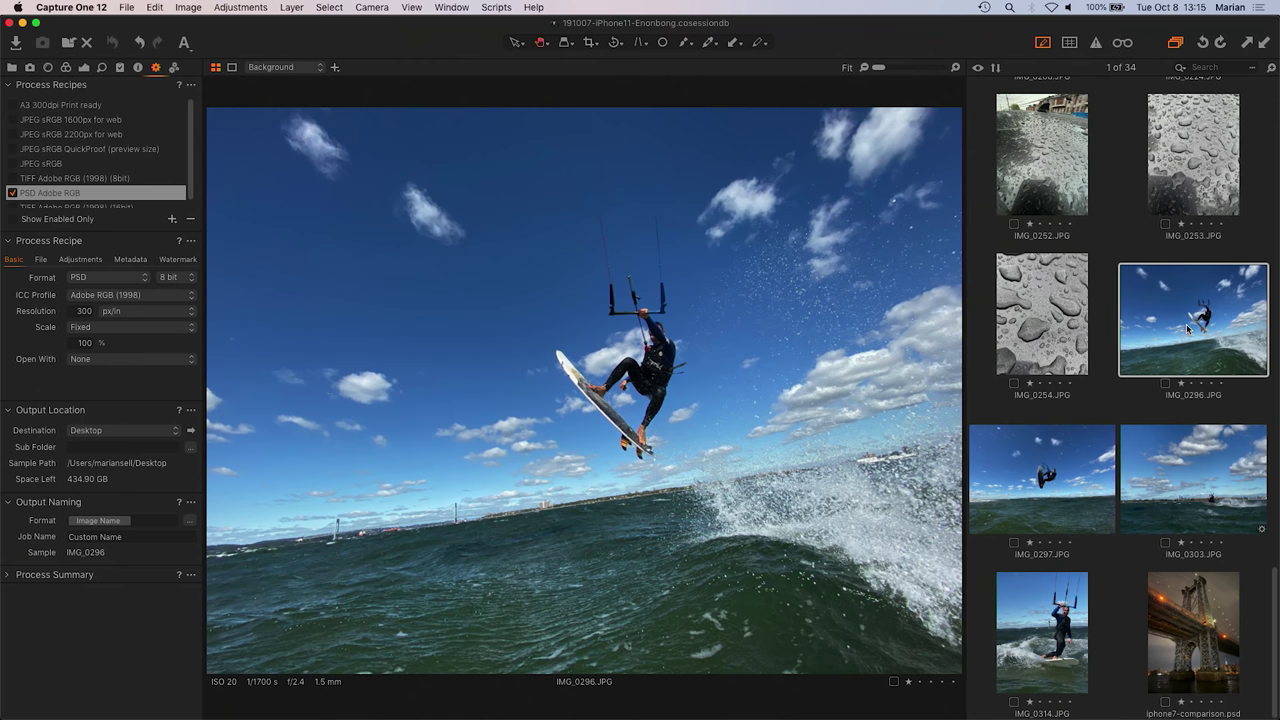
# Browse the kitesurfing photos IMG_0297, IMG_0314 and IMG_0303 at full frame, and return to IMG_0296
pyautogui.press('Right')
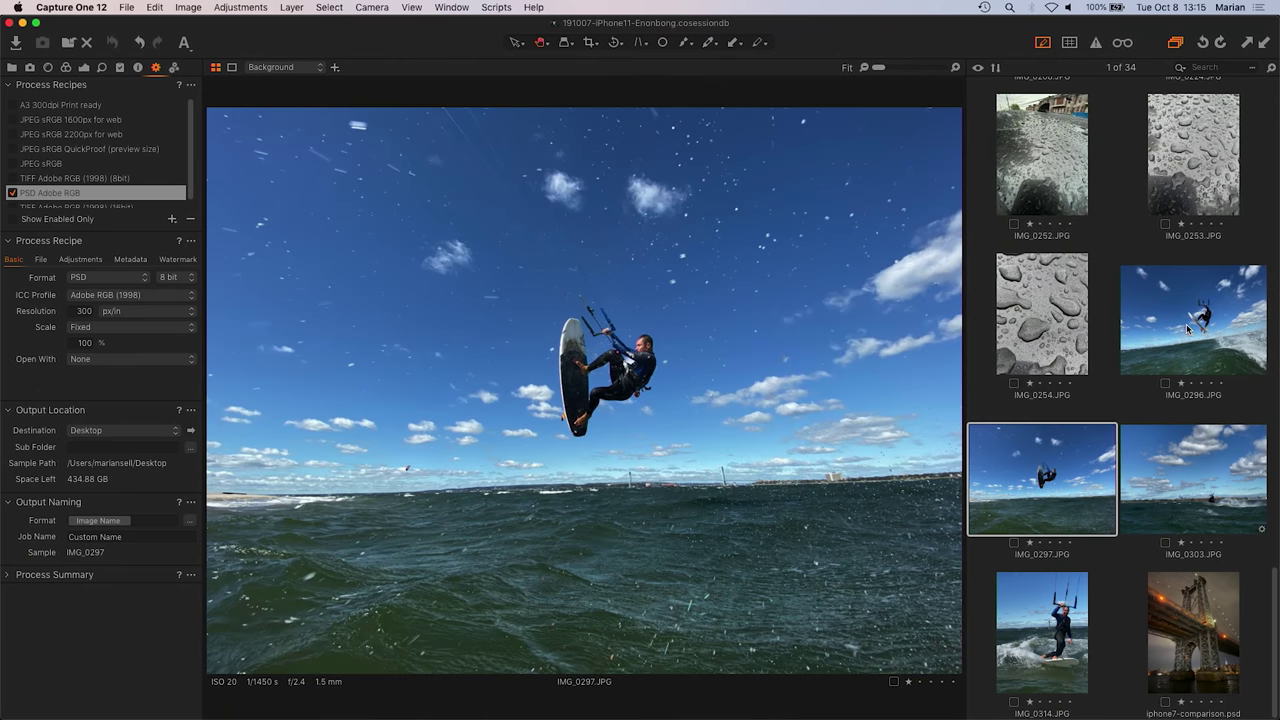
pyautogui.press('Down')
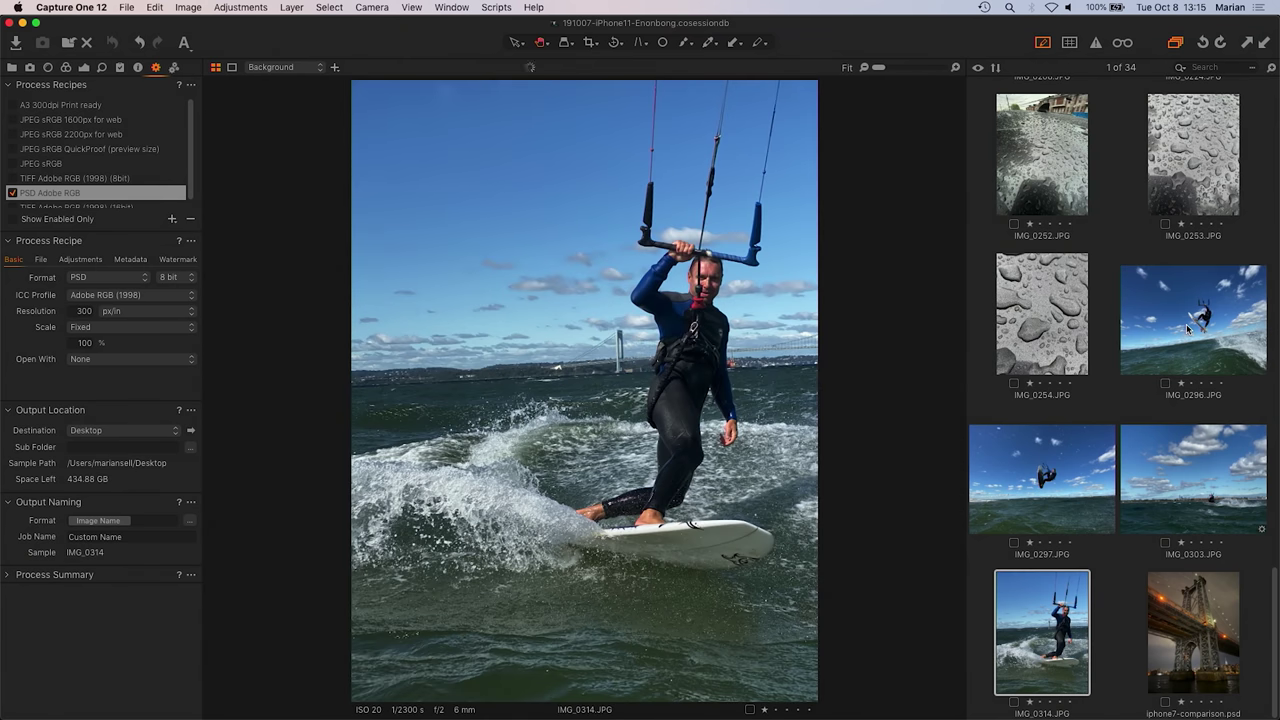
pyautogui.press('Left')
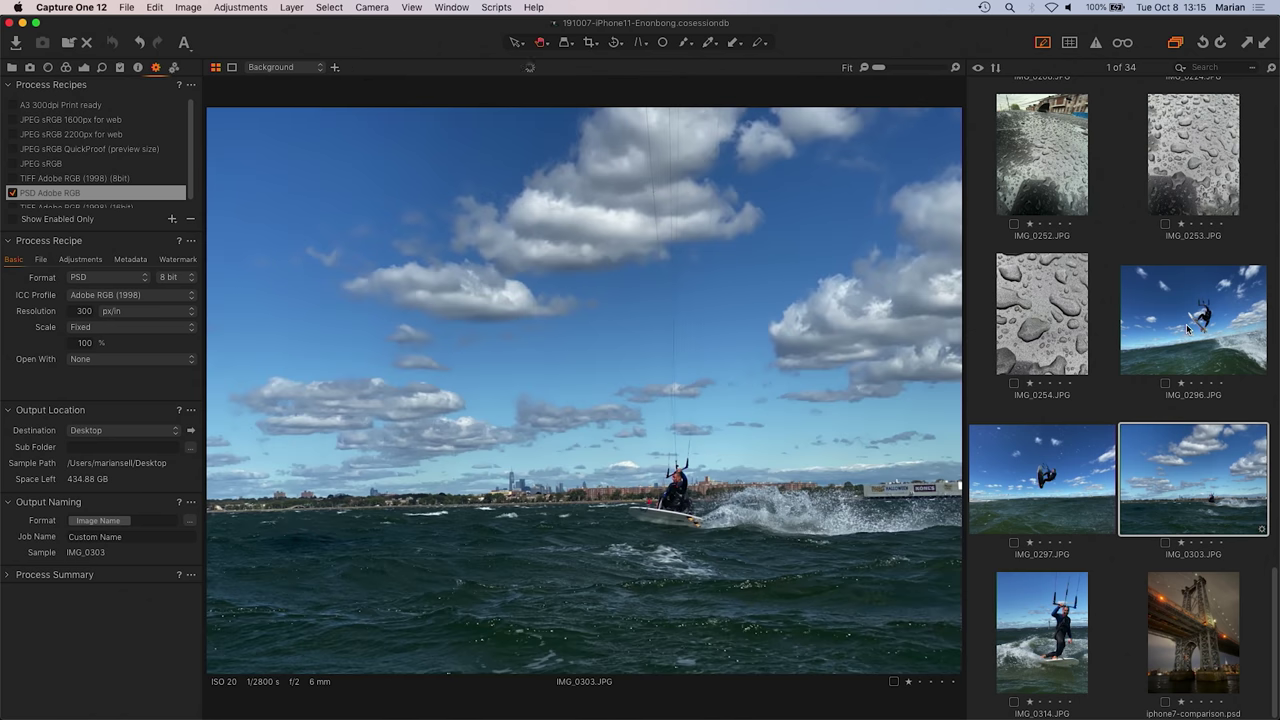
pyautogui.press('Left')
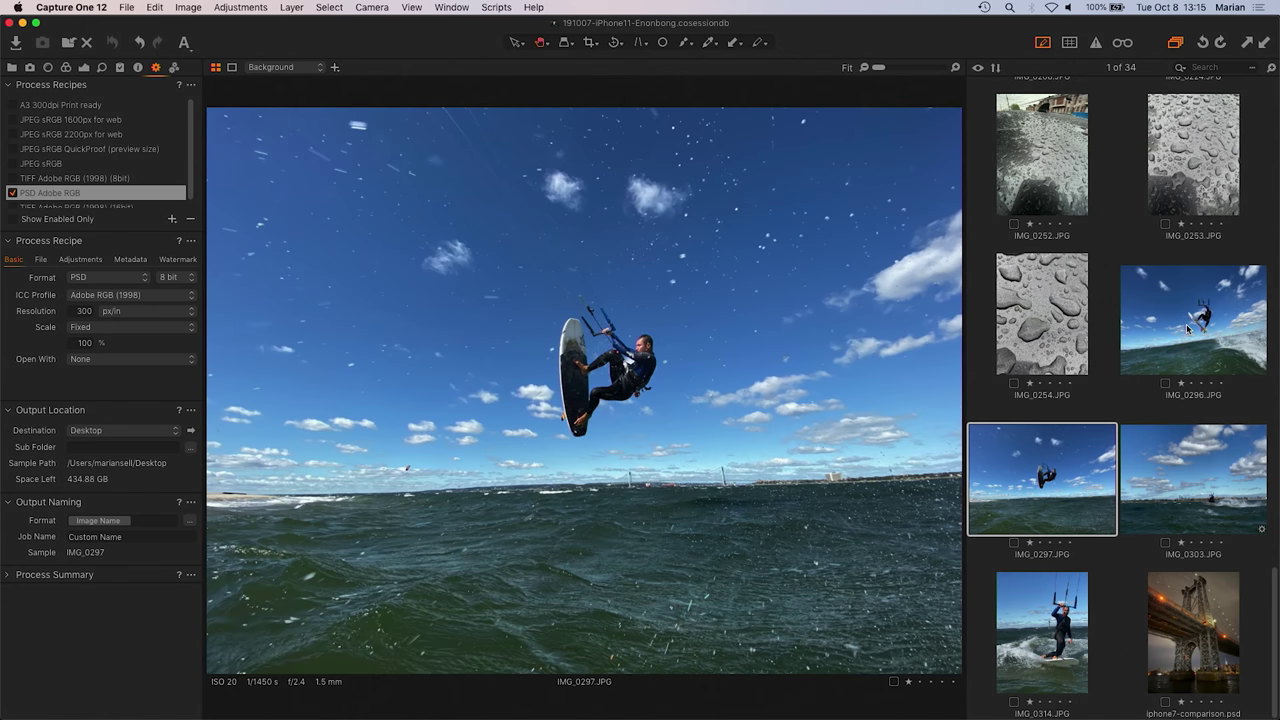
pyautogui.press('Left')
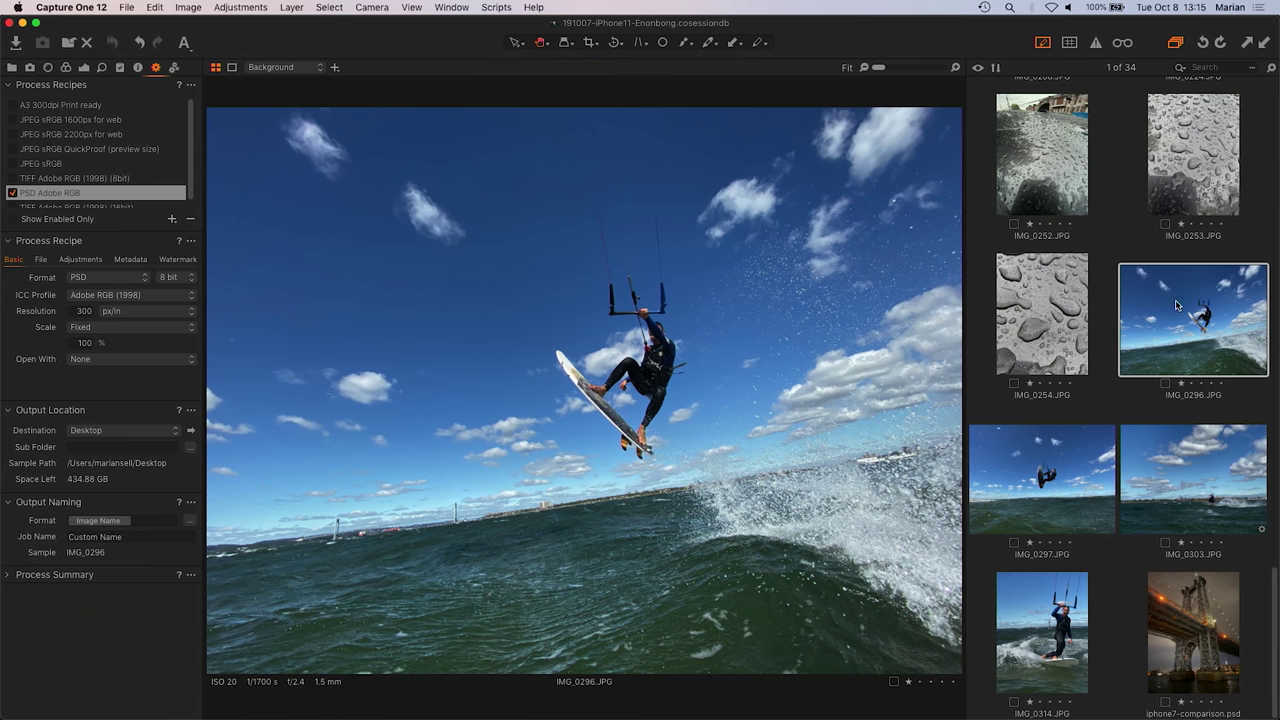
# Review the kitesurfing shots IMG_0297 and IMG_0314 at full frame once more
pyautogui.press('Right')
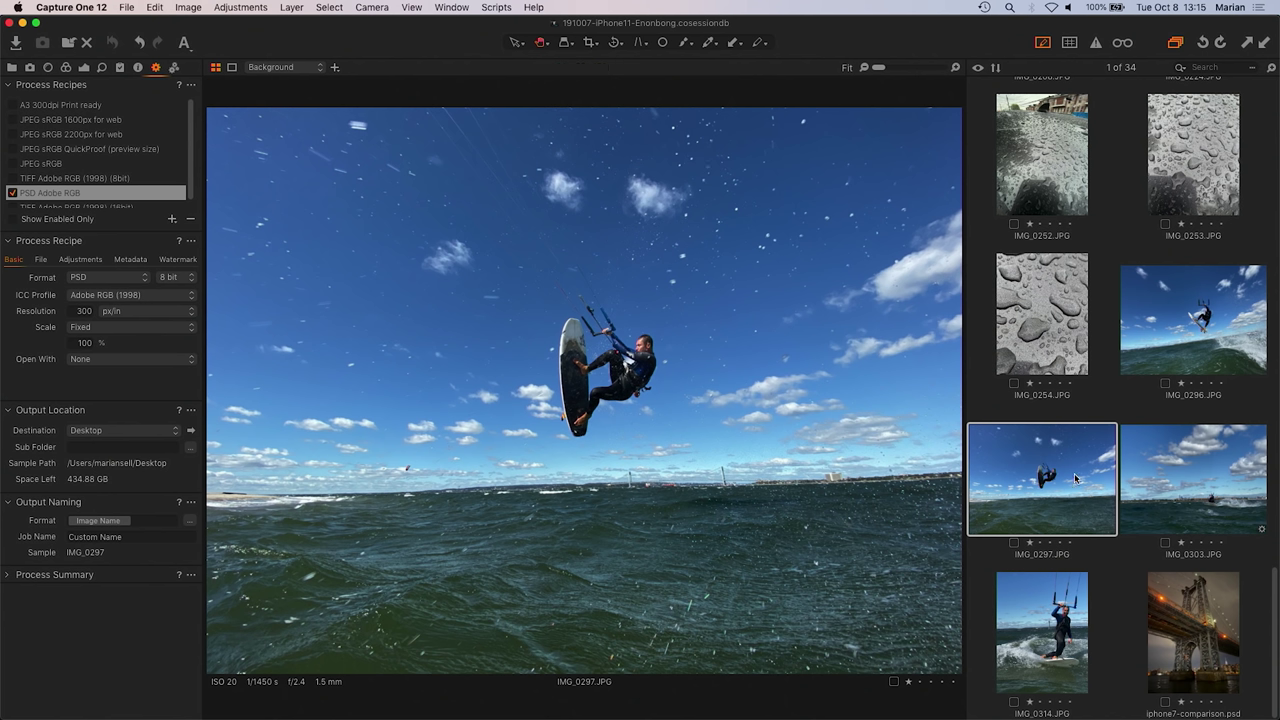
pyautogui.press('Down')
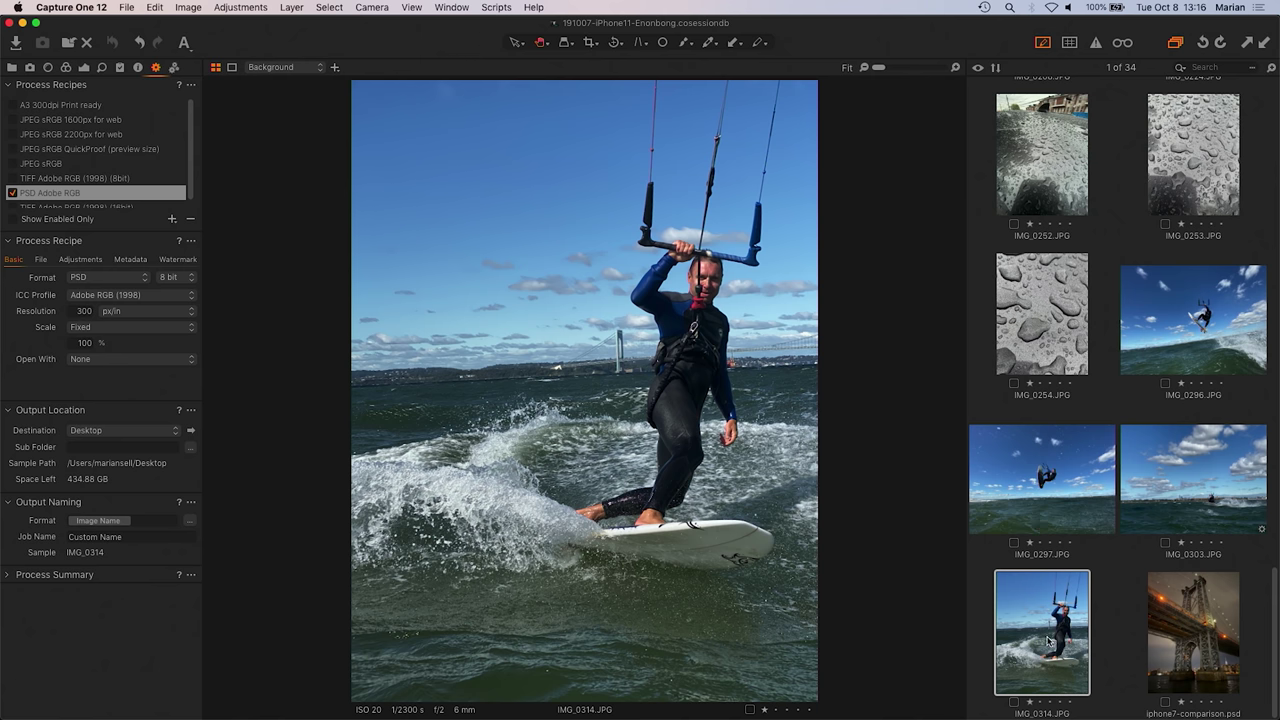
pyautogui.press('Left')
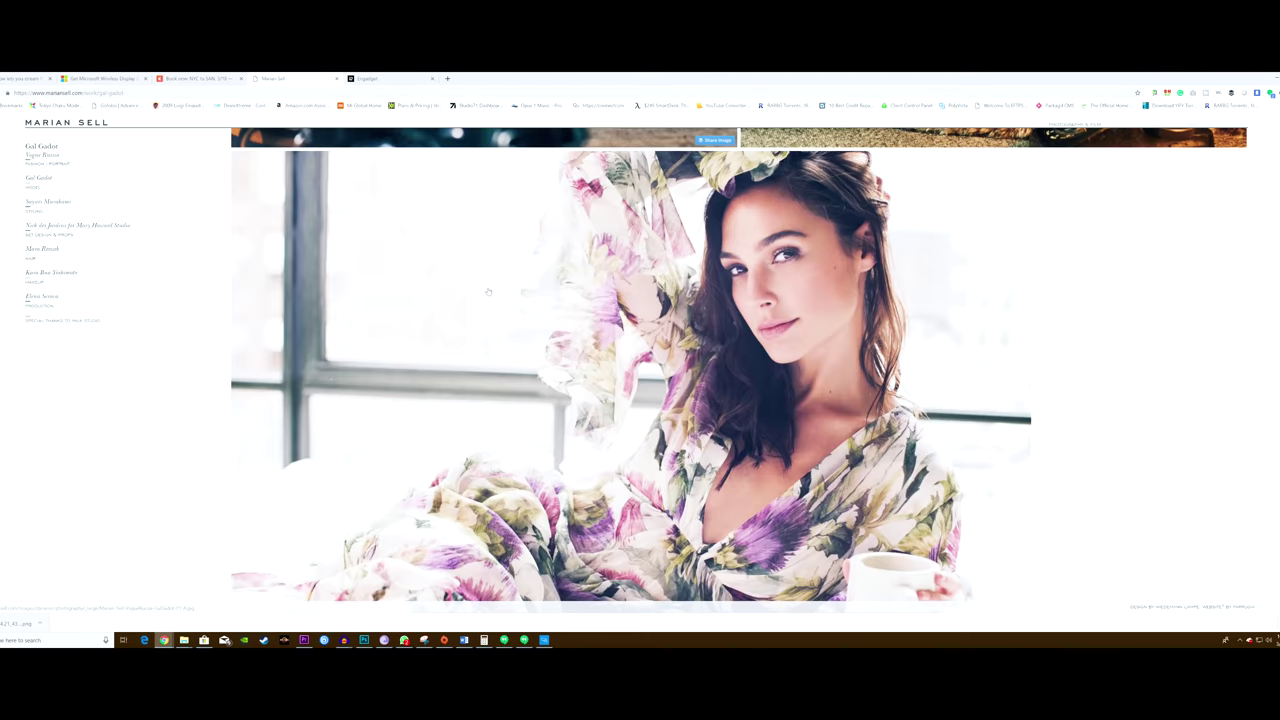
# Look through the Gal Gadot gallery on the photographer's portfolio website in the browser, down to the related projects
pyautogui.scroll(-5, 488, 290)
pyautogui.scroll(-3, 488, 290)
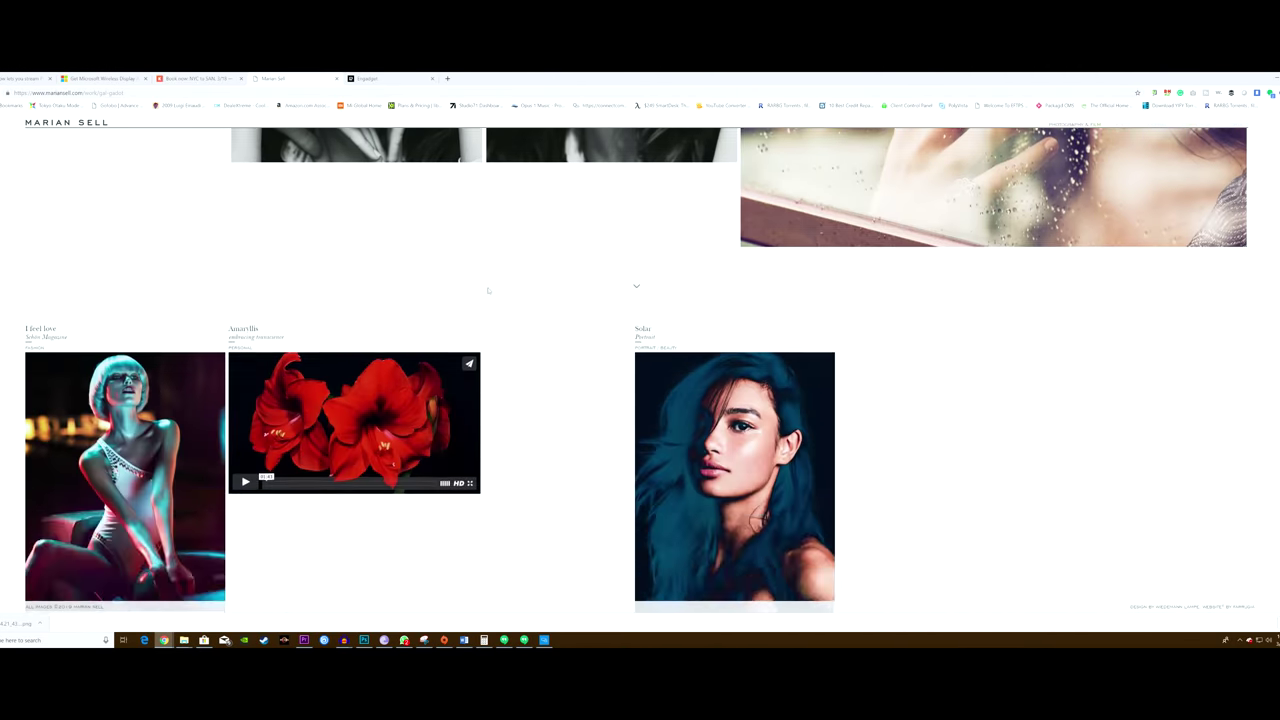